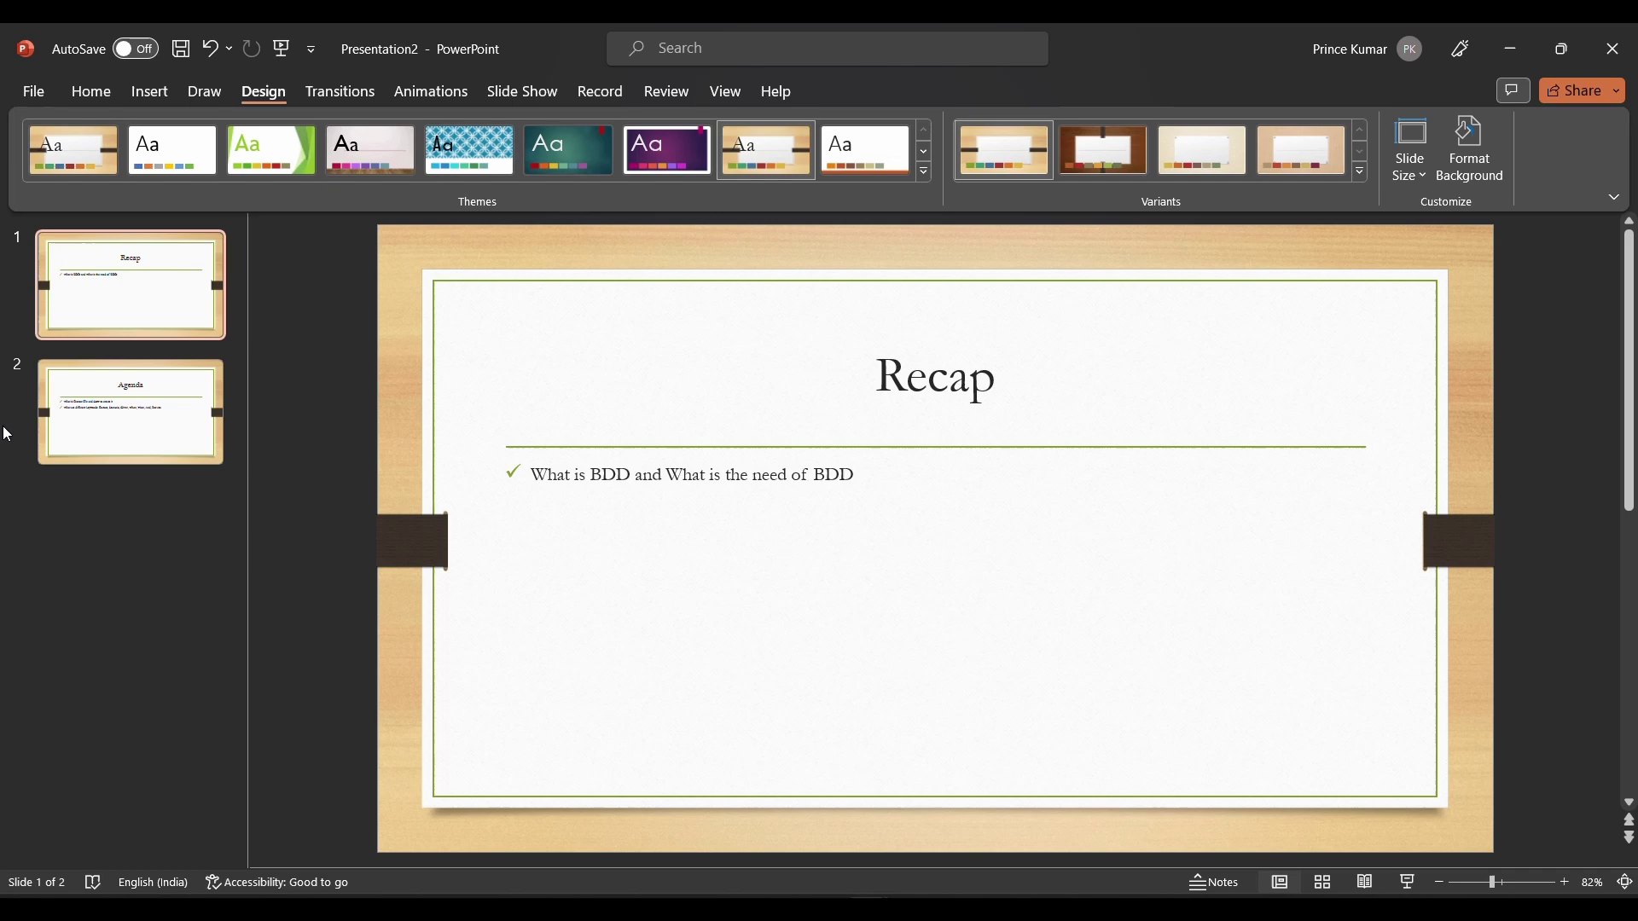
Show slide 2, the Agenda slide on feature files and keywords, in PowerPoint
click(128, 418)
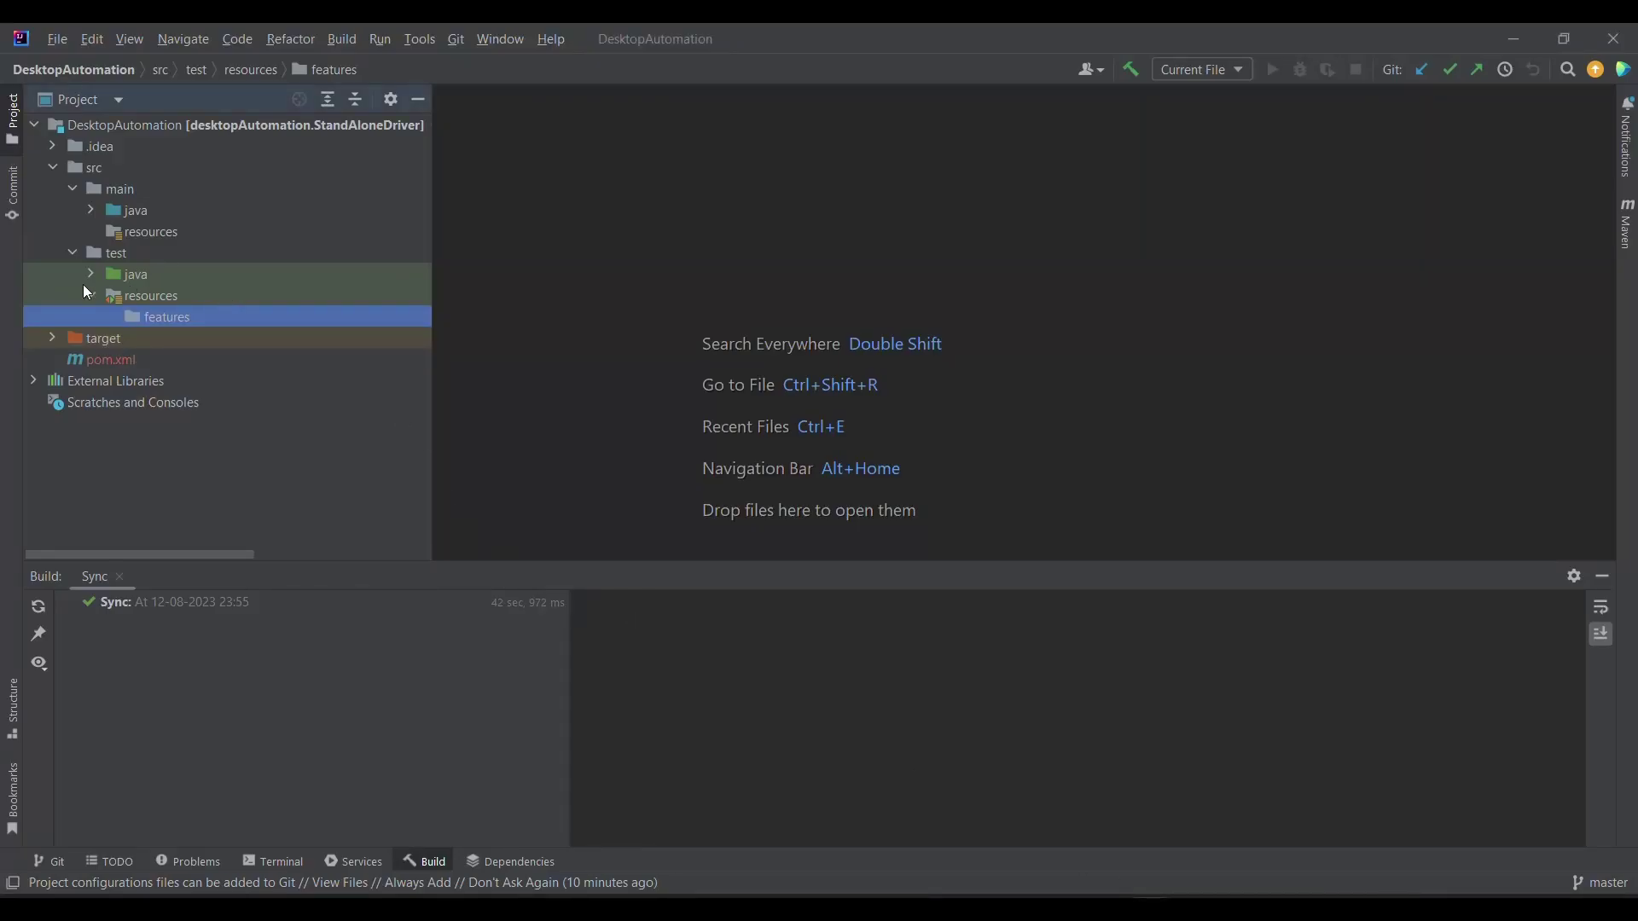
Expand src, test and resources in the Project tool window to reveal the features folder
click(51, 168)
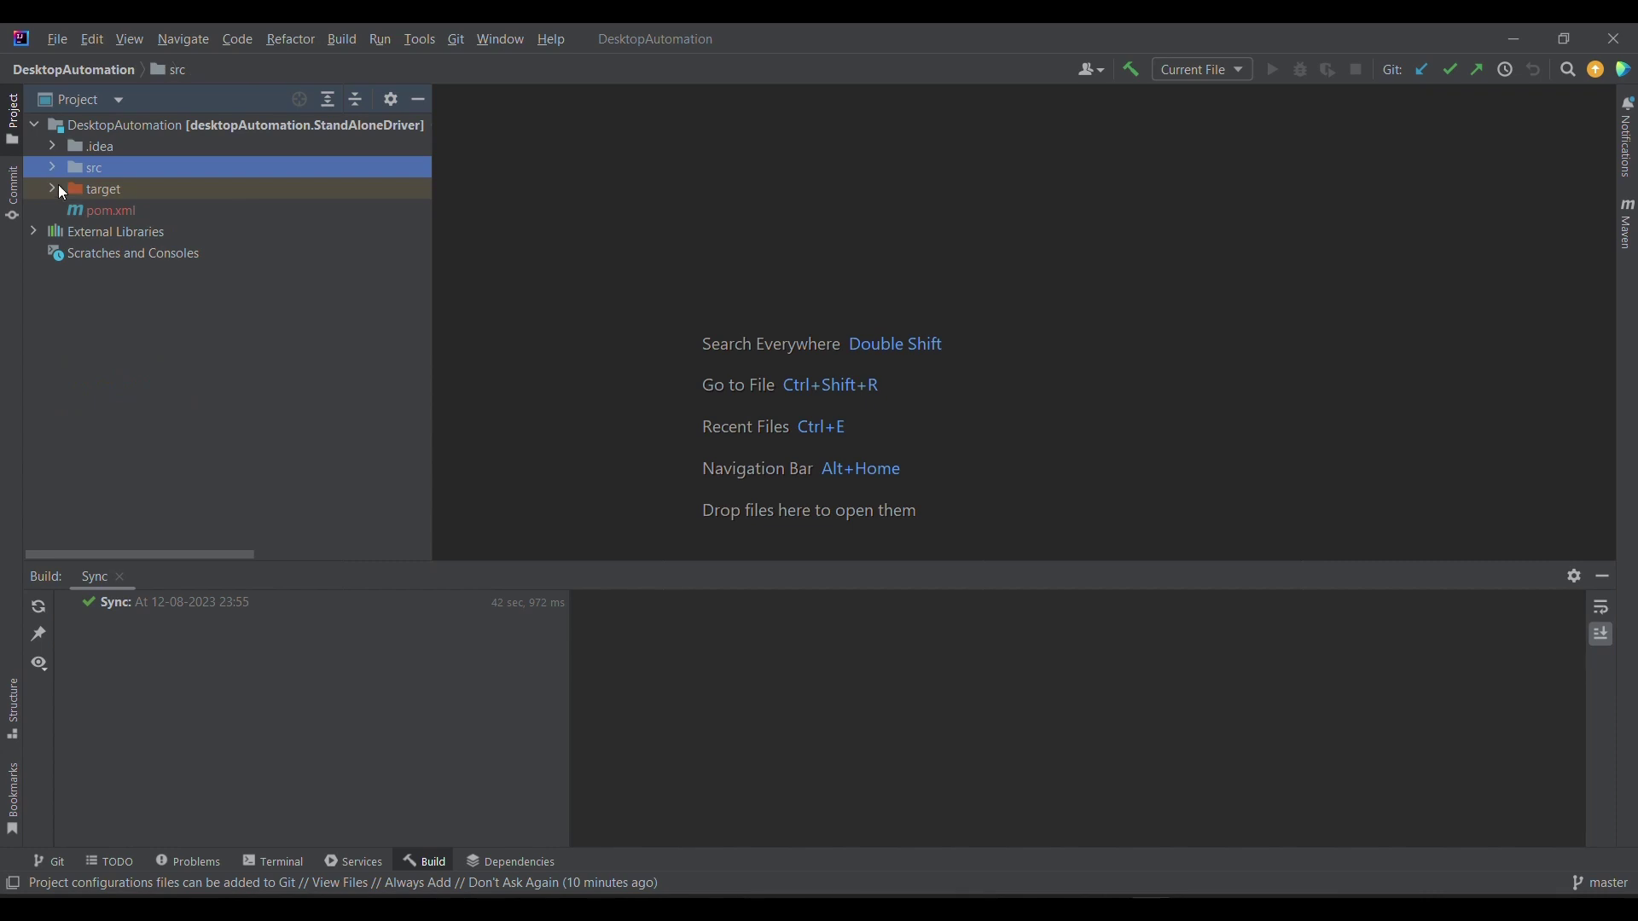
click(51, 167)
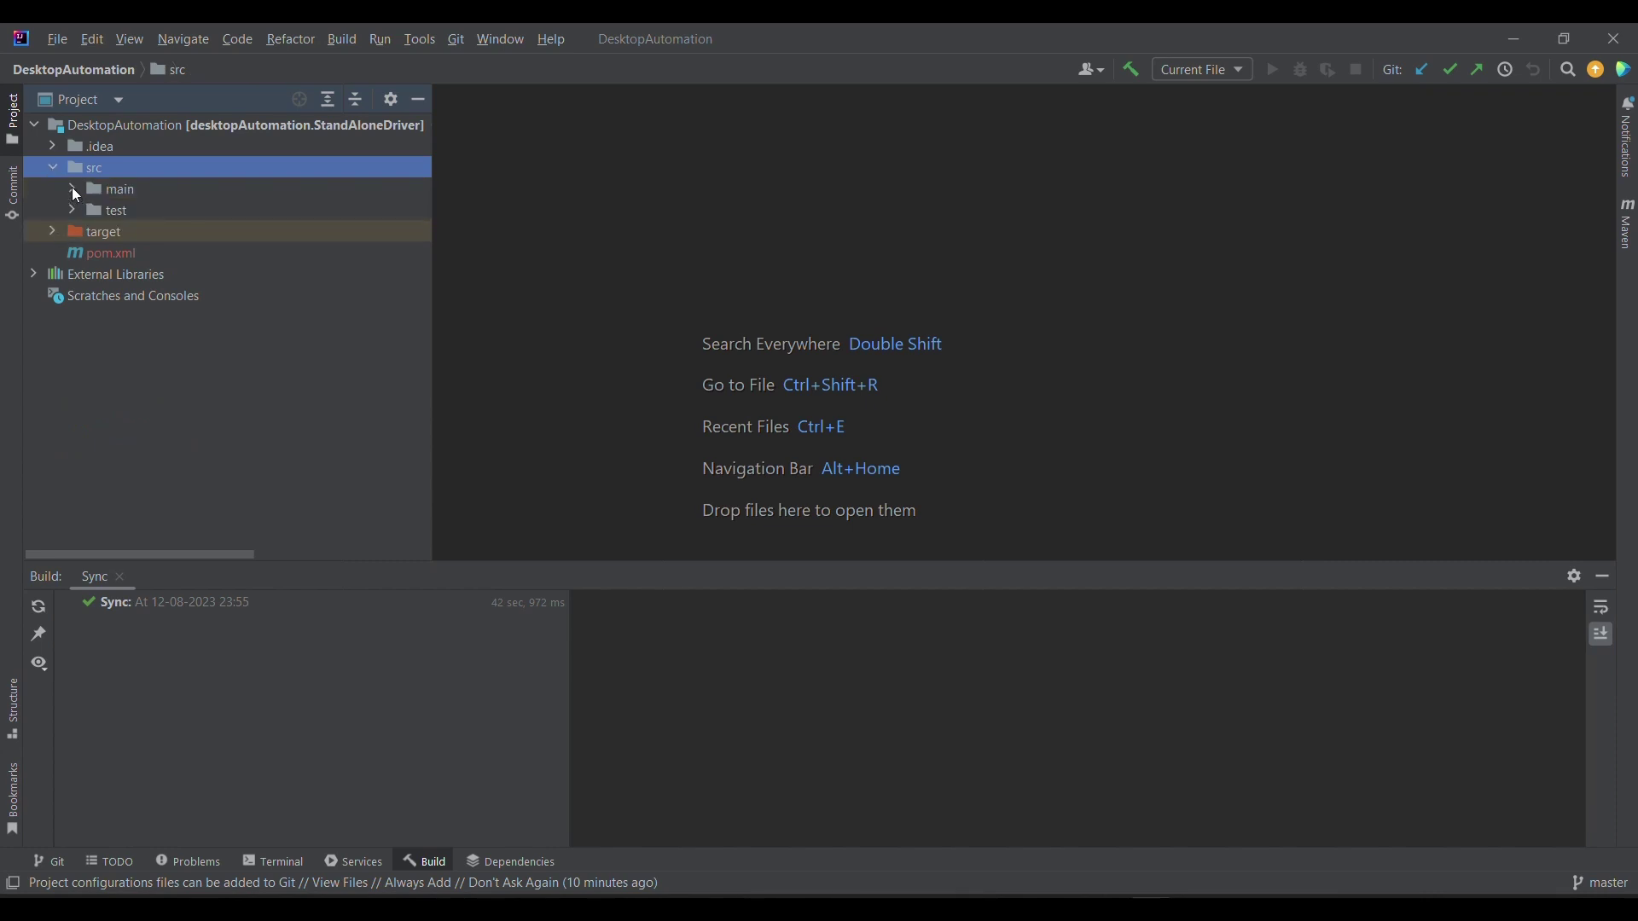
click(73, 187)
click(71, 188)
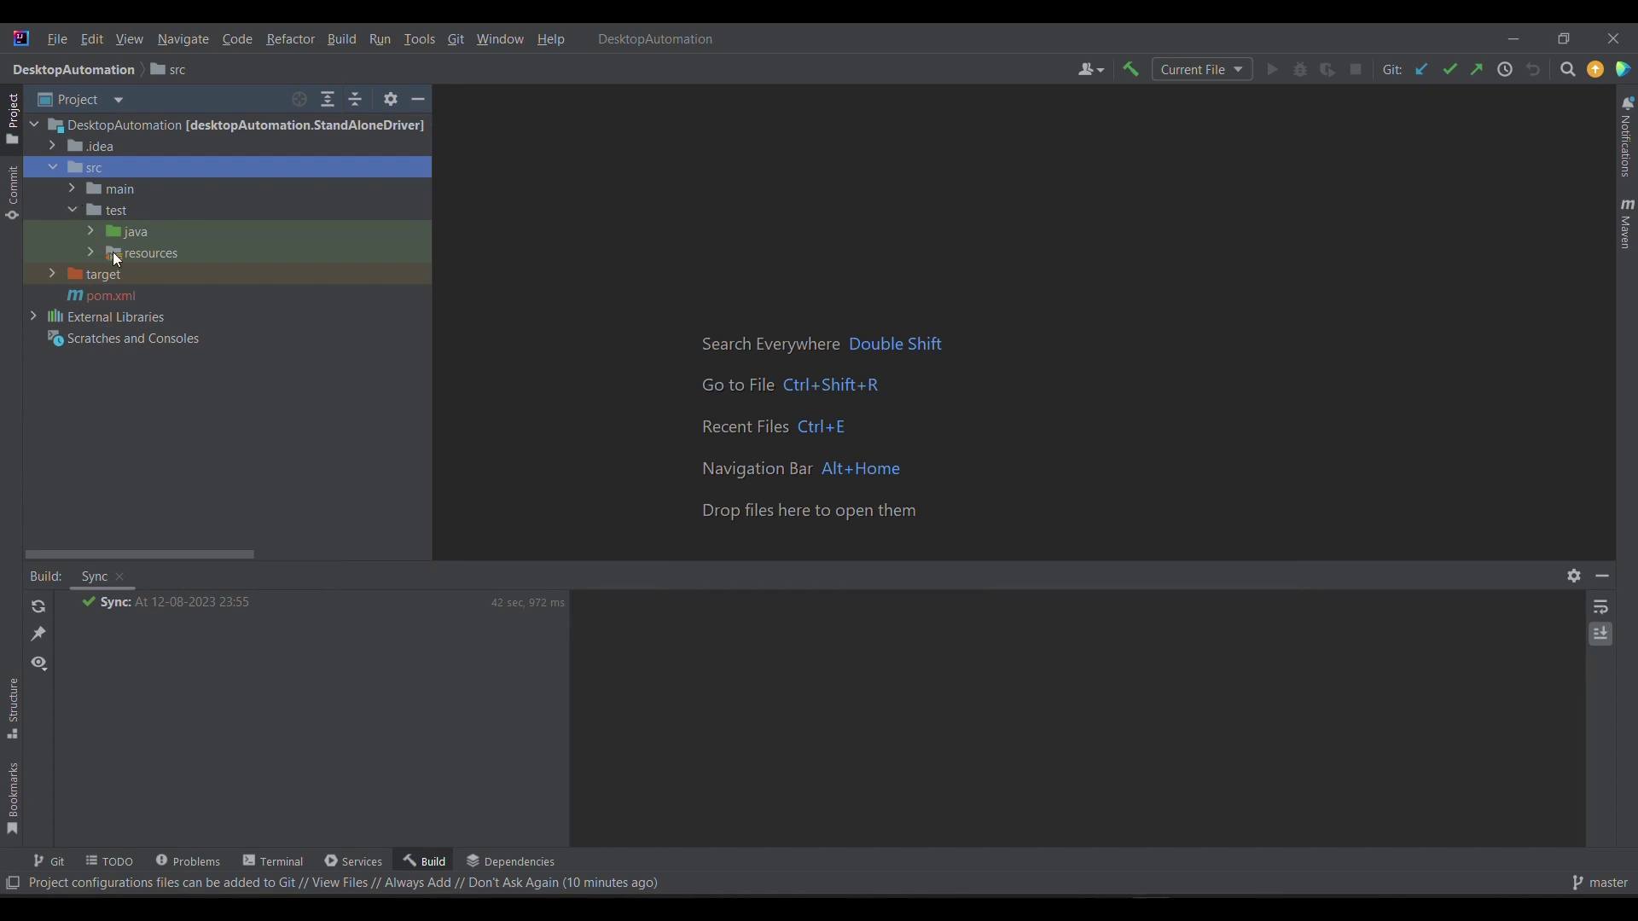
click(90, 251)
click(147, 259)
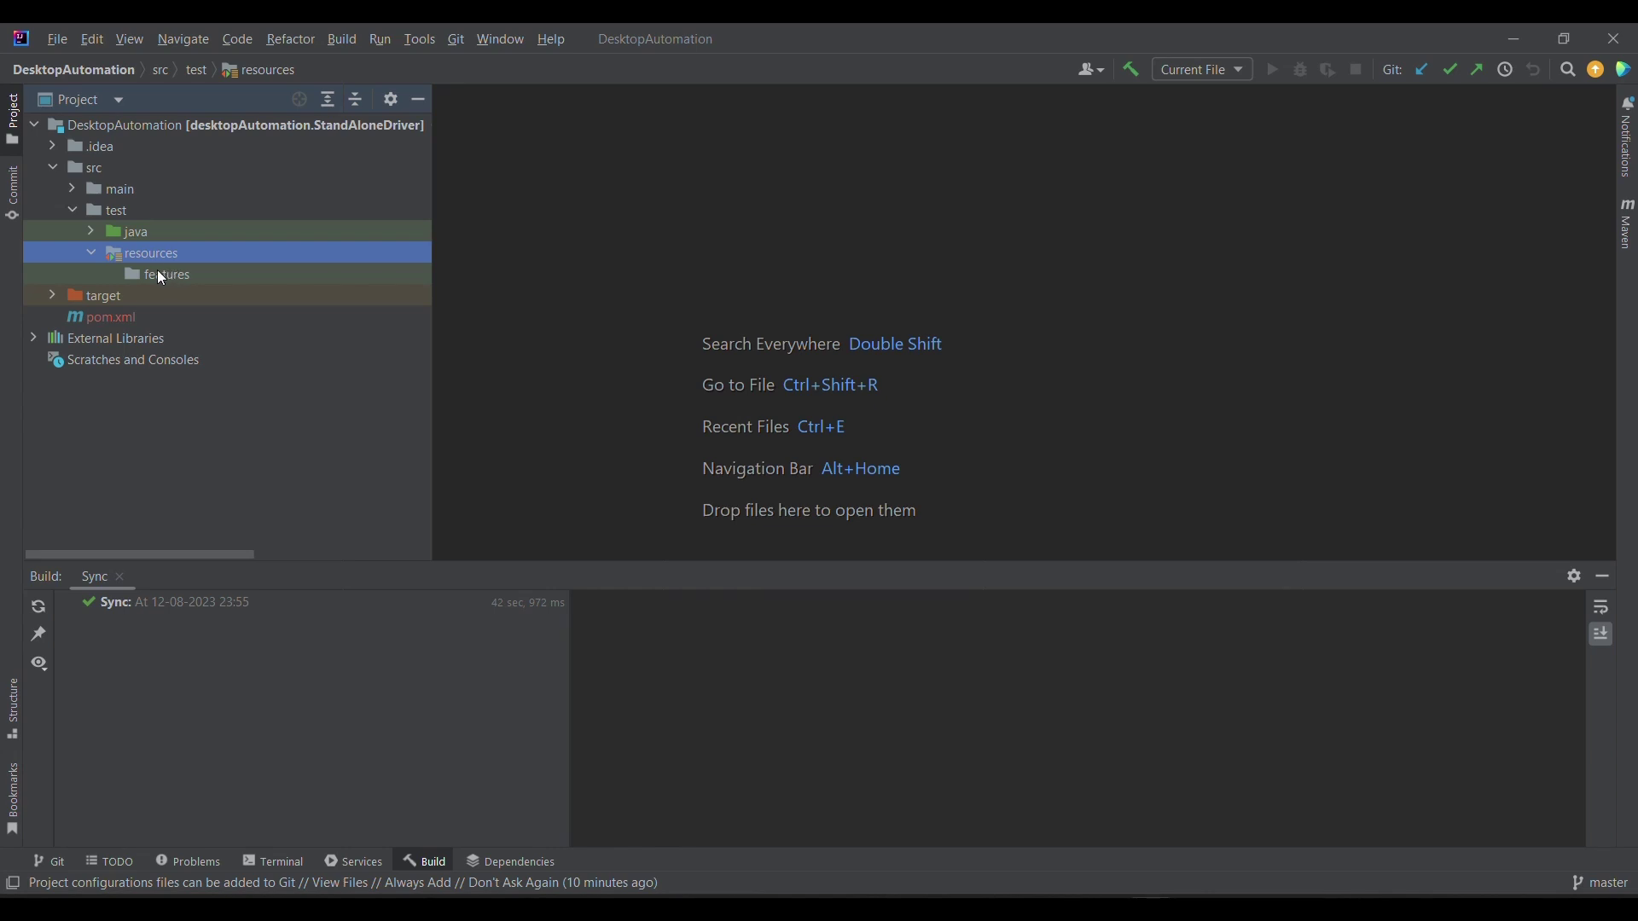
click(160, 272)
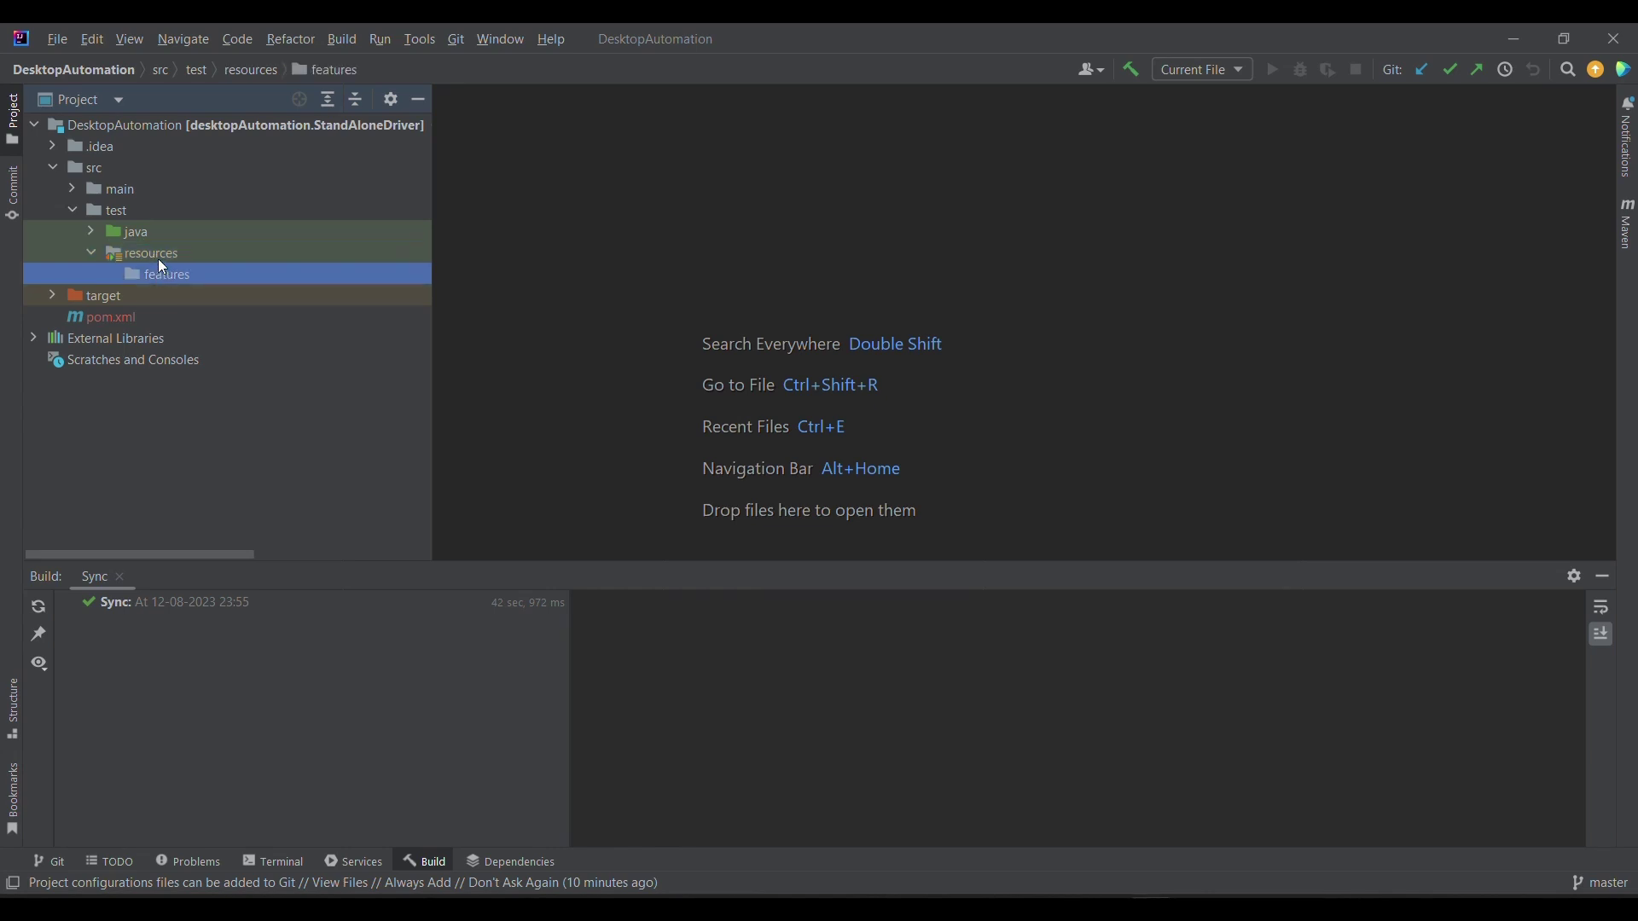
Bring up the New actions for the resources and features folders, then dismiss them
click(157, 253)
right_click(157, 253)
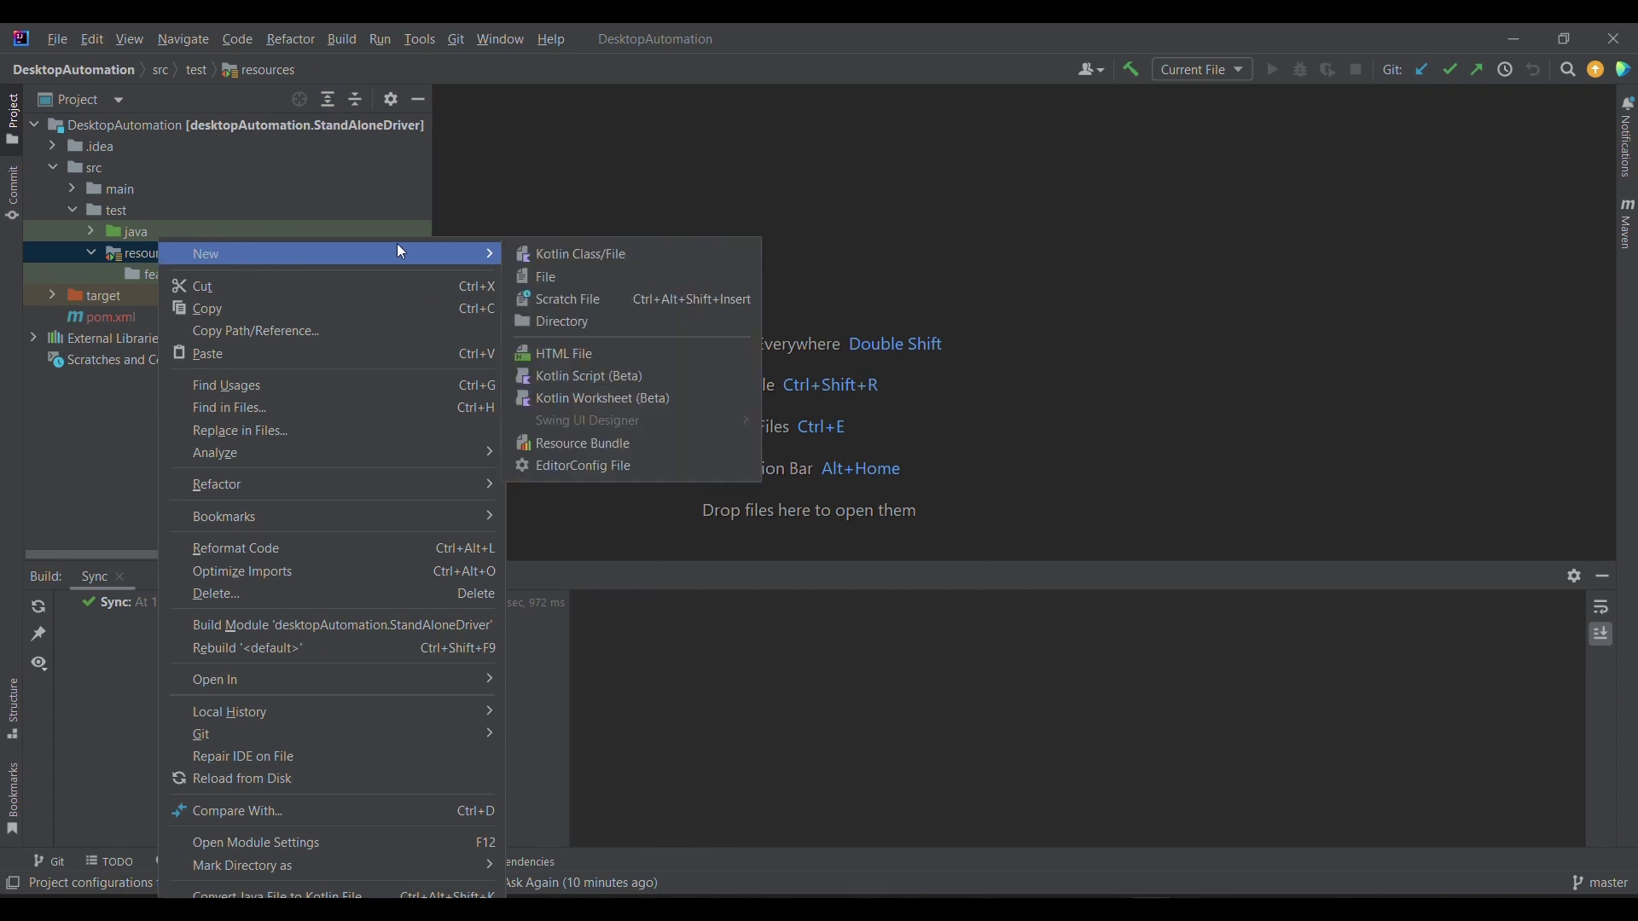
click(548, 324)
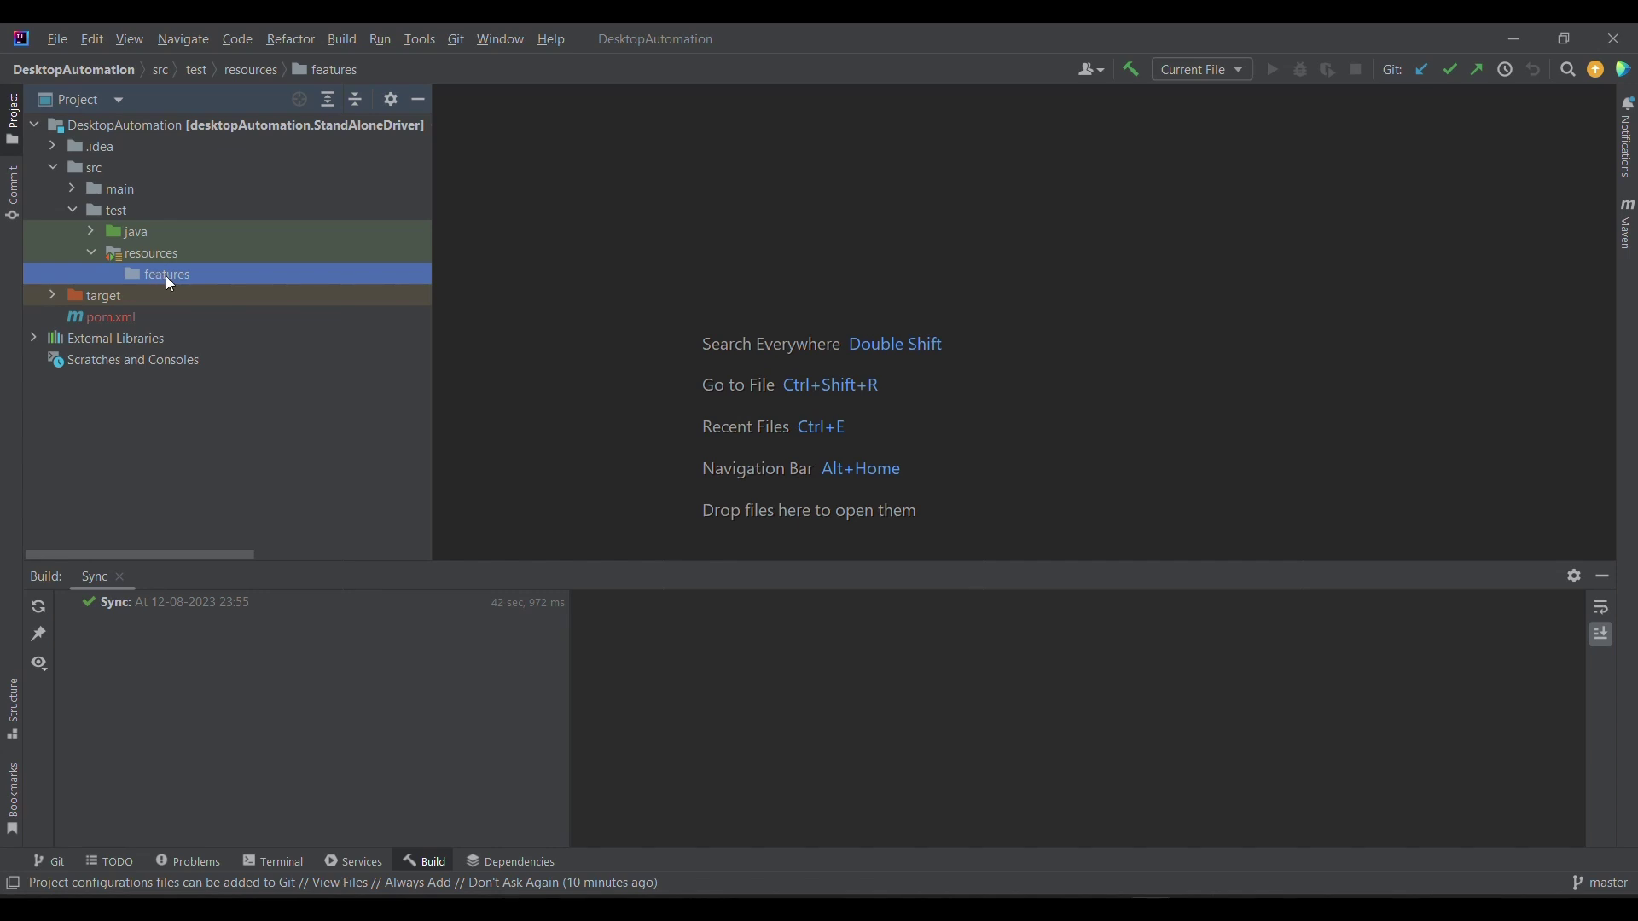
right_click(166, 274)
click(144, 269)
right_click(145, 269)
click(143, 268)
Create login.feature in the features folder and decline adding it to Git
right_click(189, 275)
mouse_move(238, 277)
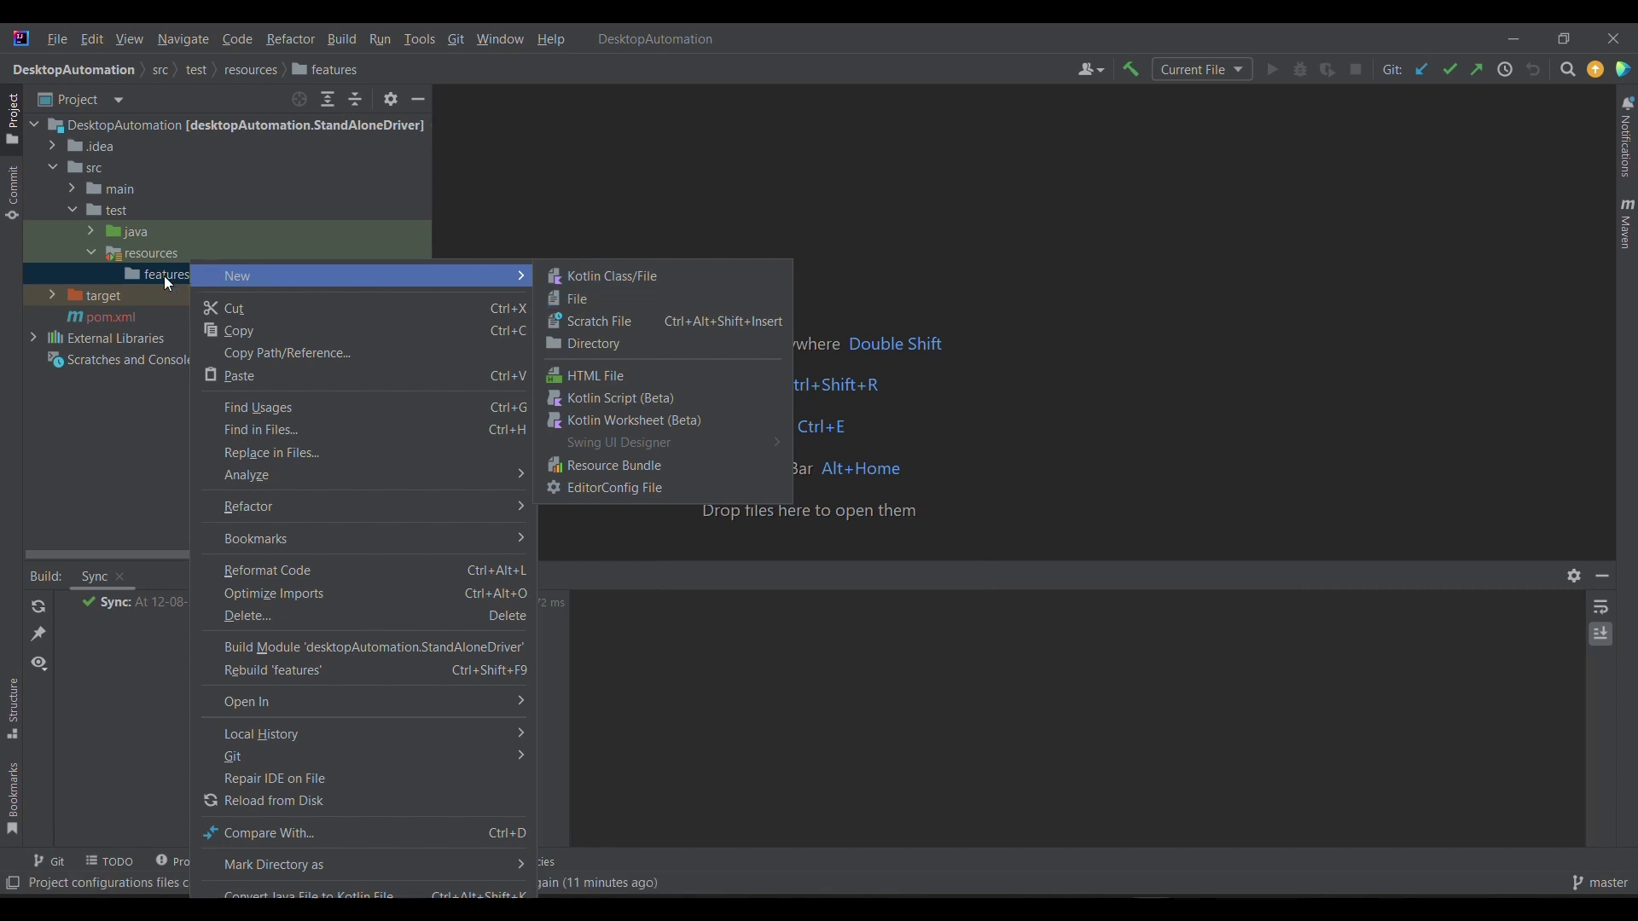
click(591, 301)
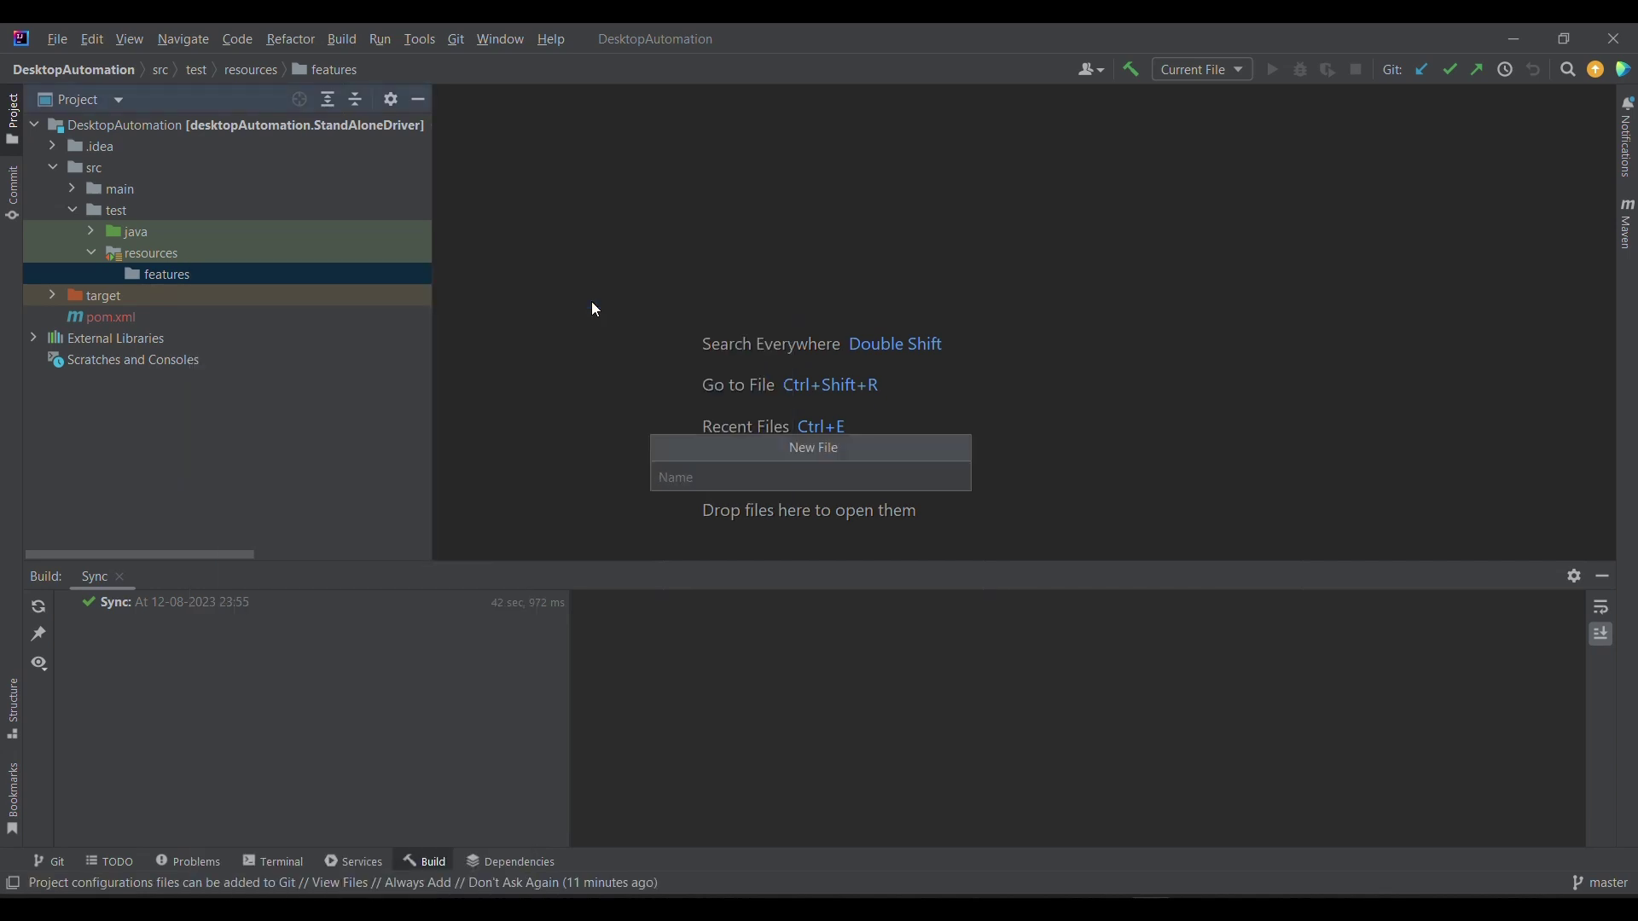
text(login)
text(.feature)
key(Return)
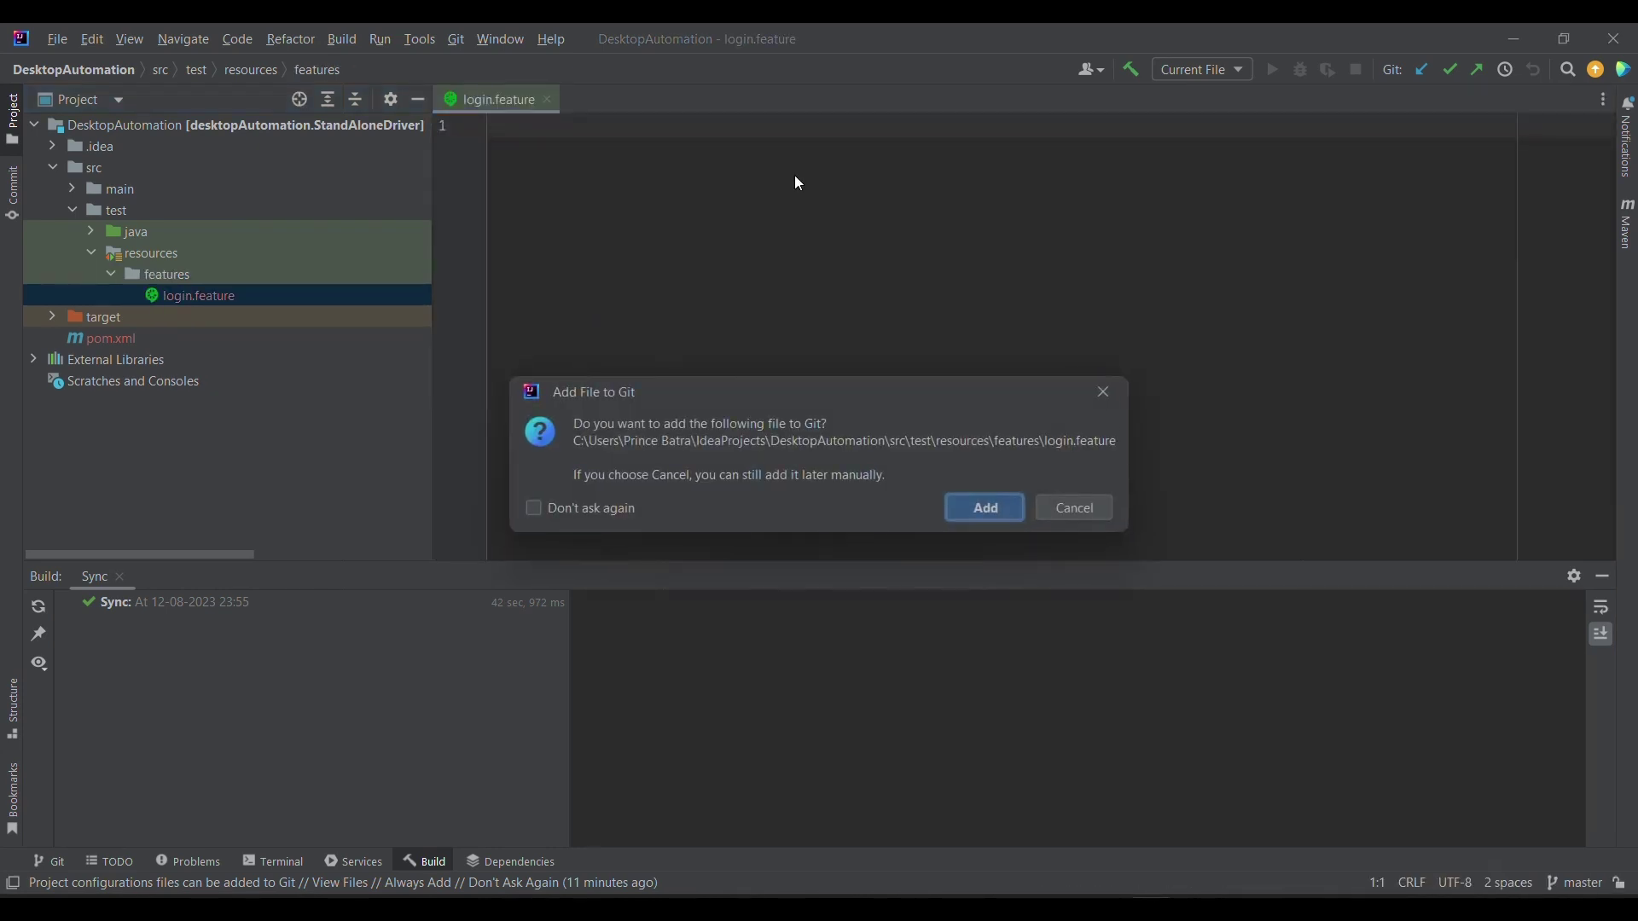
click(1054, 506)
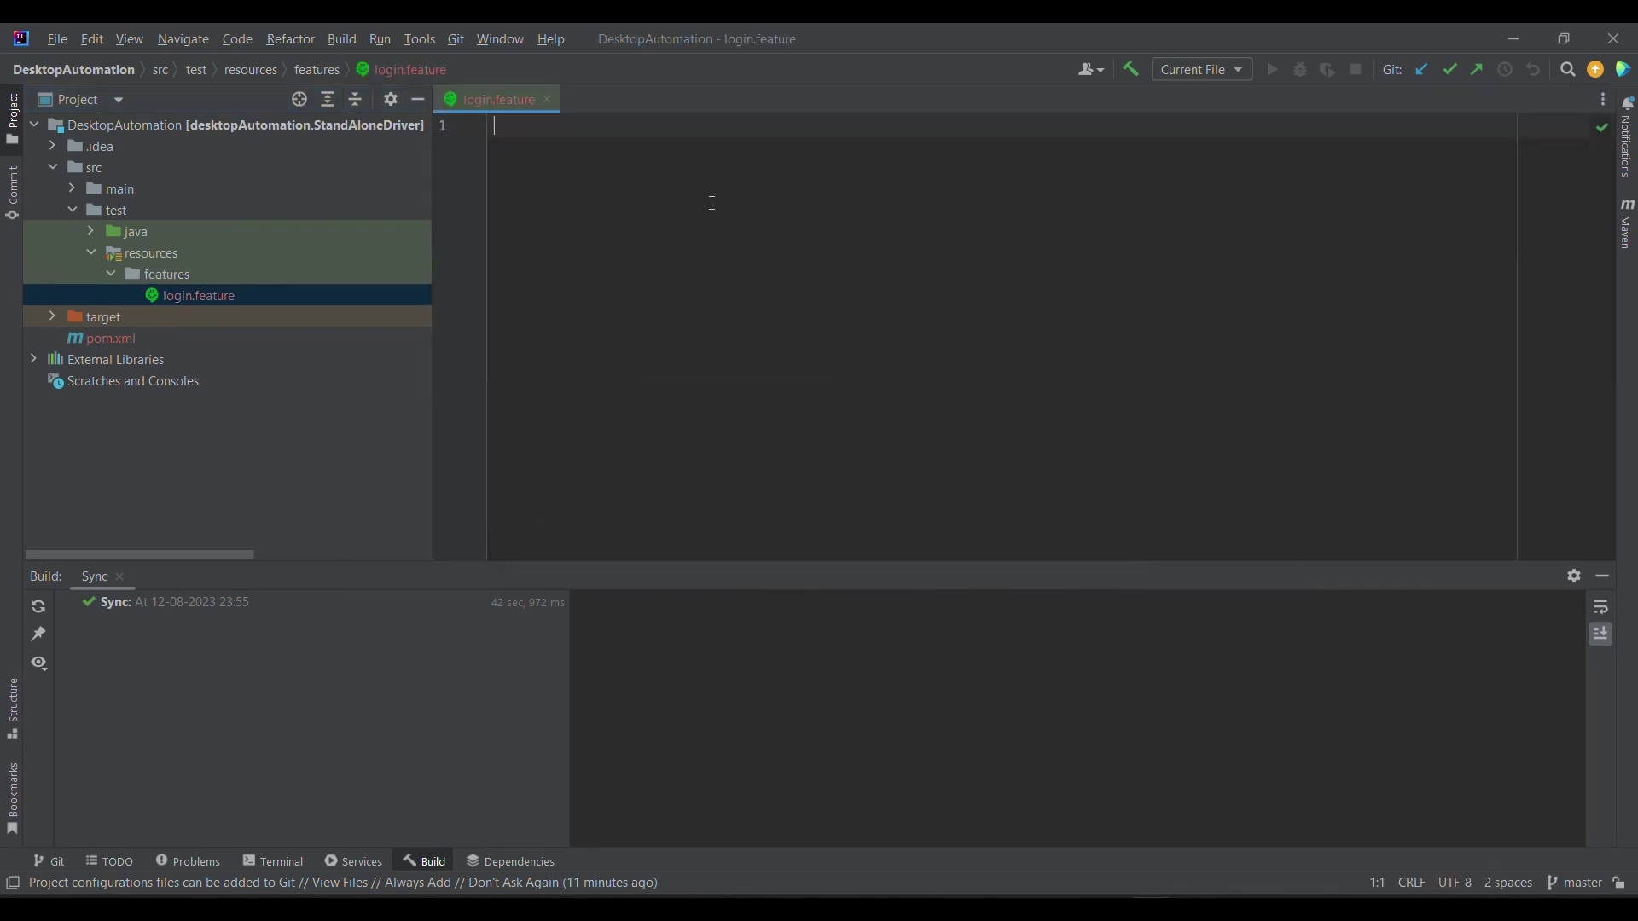
text(Featur)
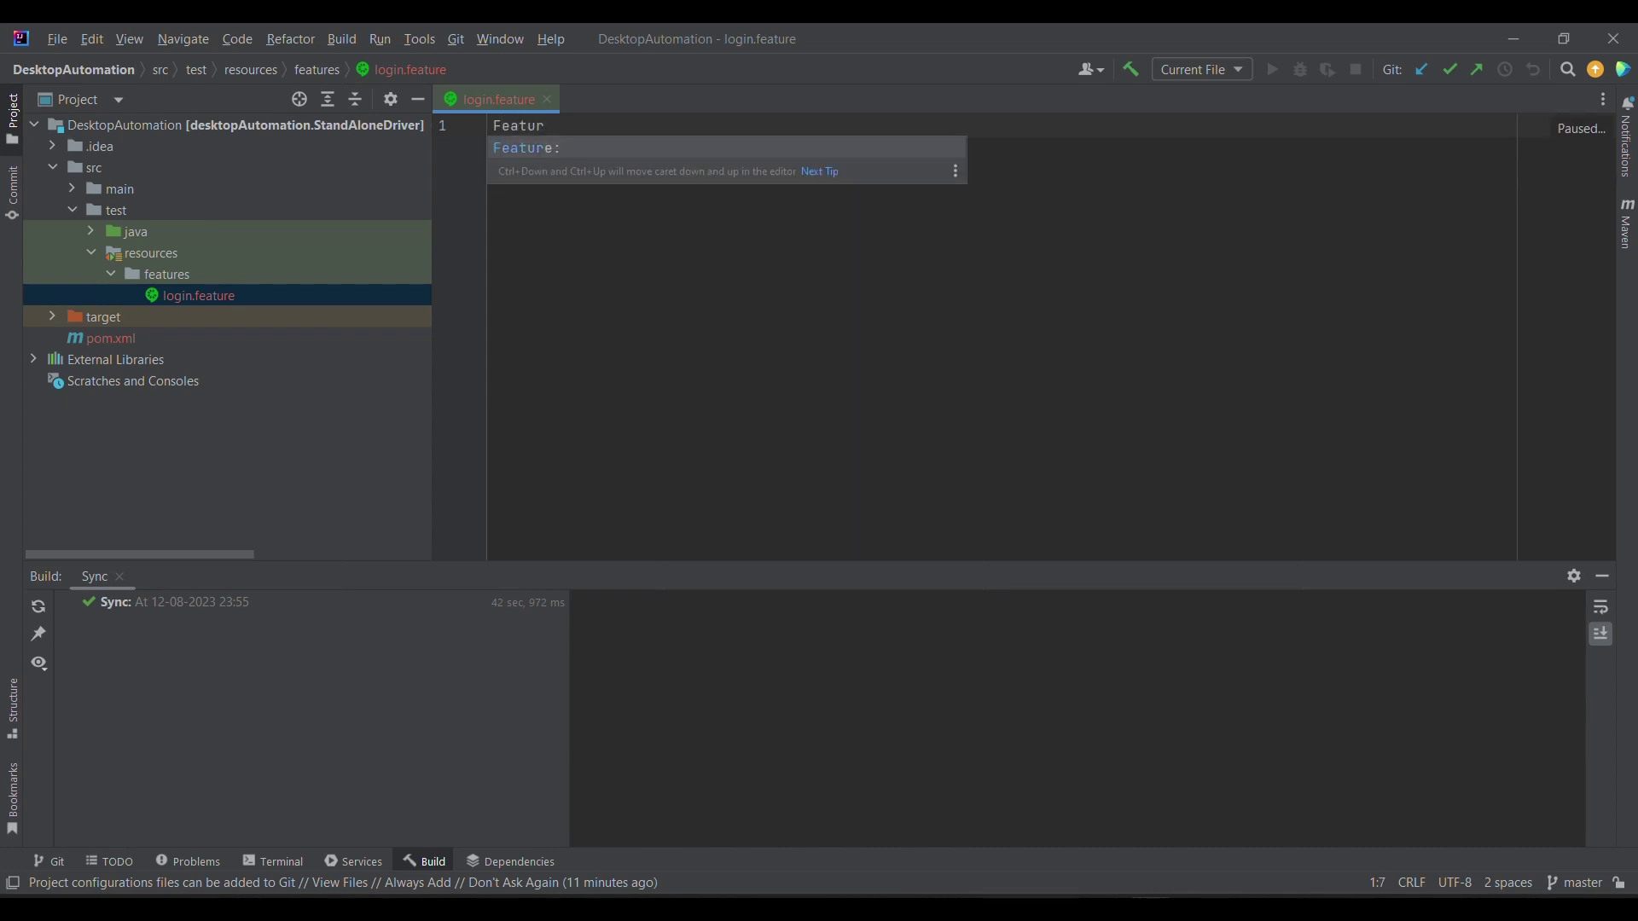
Write the Feature line about validating login functionality and add two blank lines below it
key(Return)
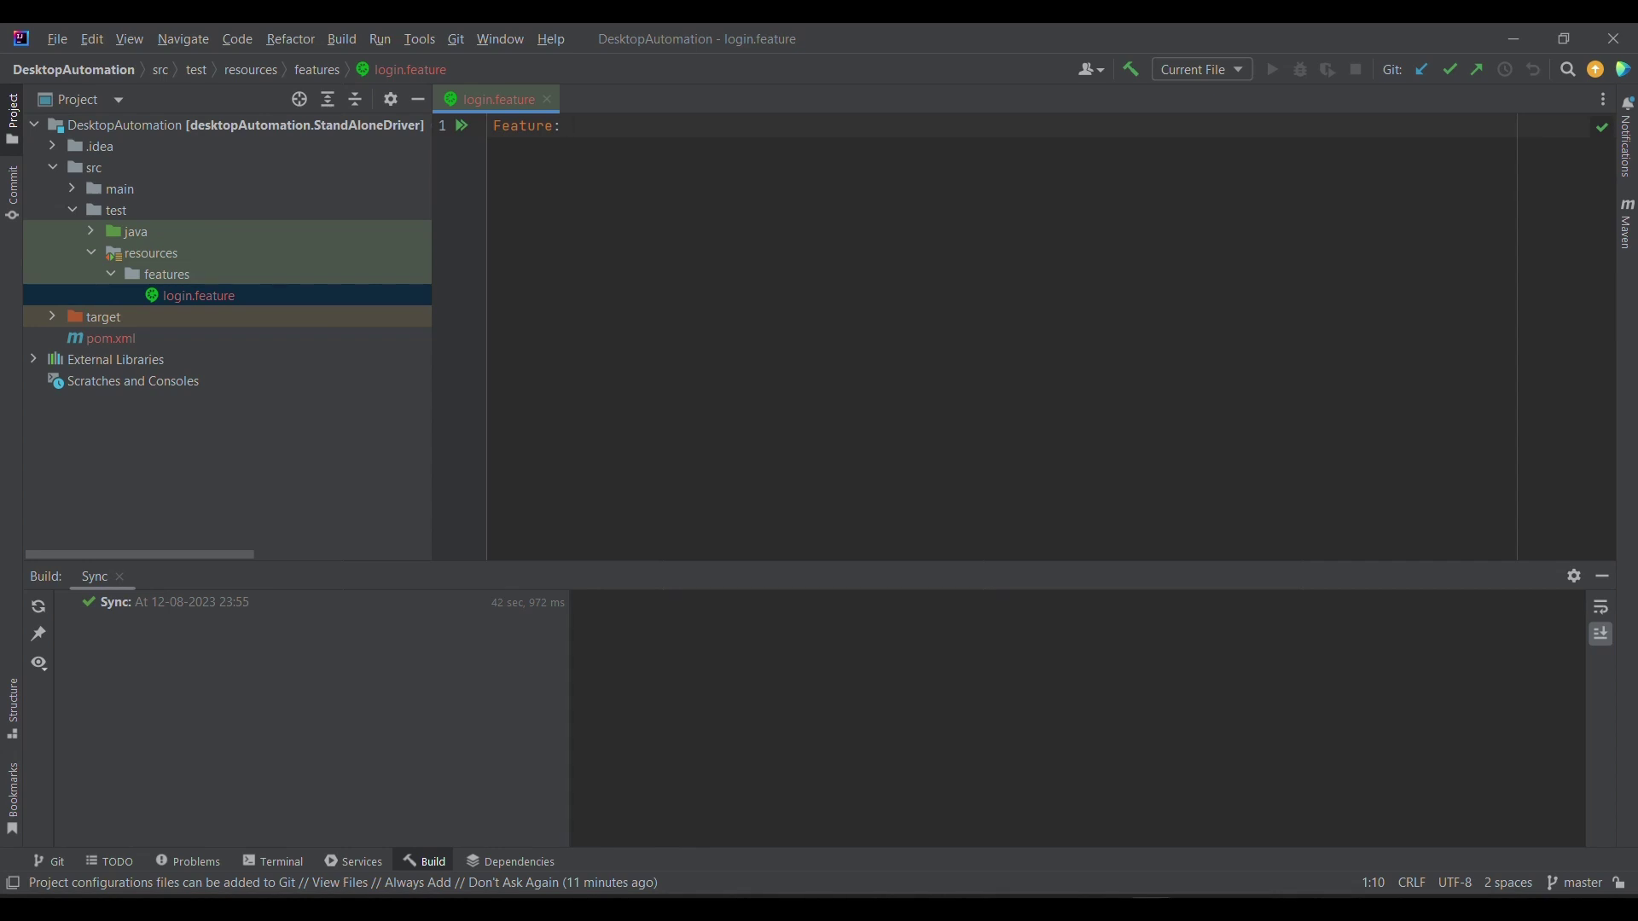
text(As )
text(a )
text(ca)
key(BackSpace)
key(BackSpace)
text(user )
text(of application )
text(I want to )
text(validate l)
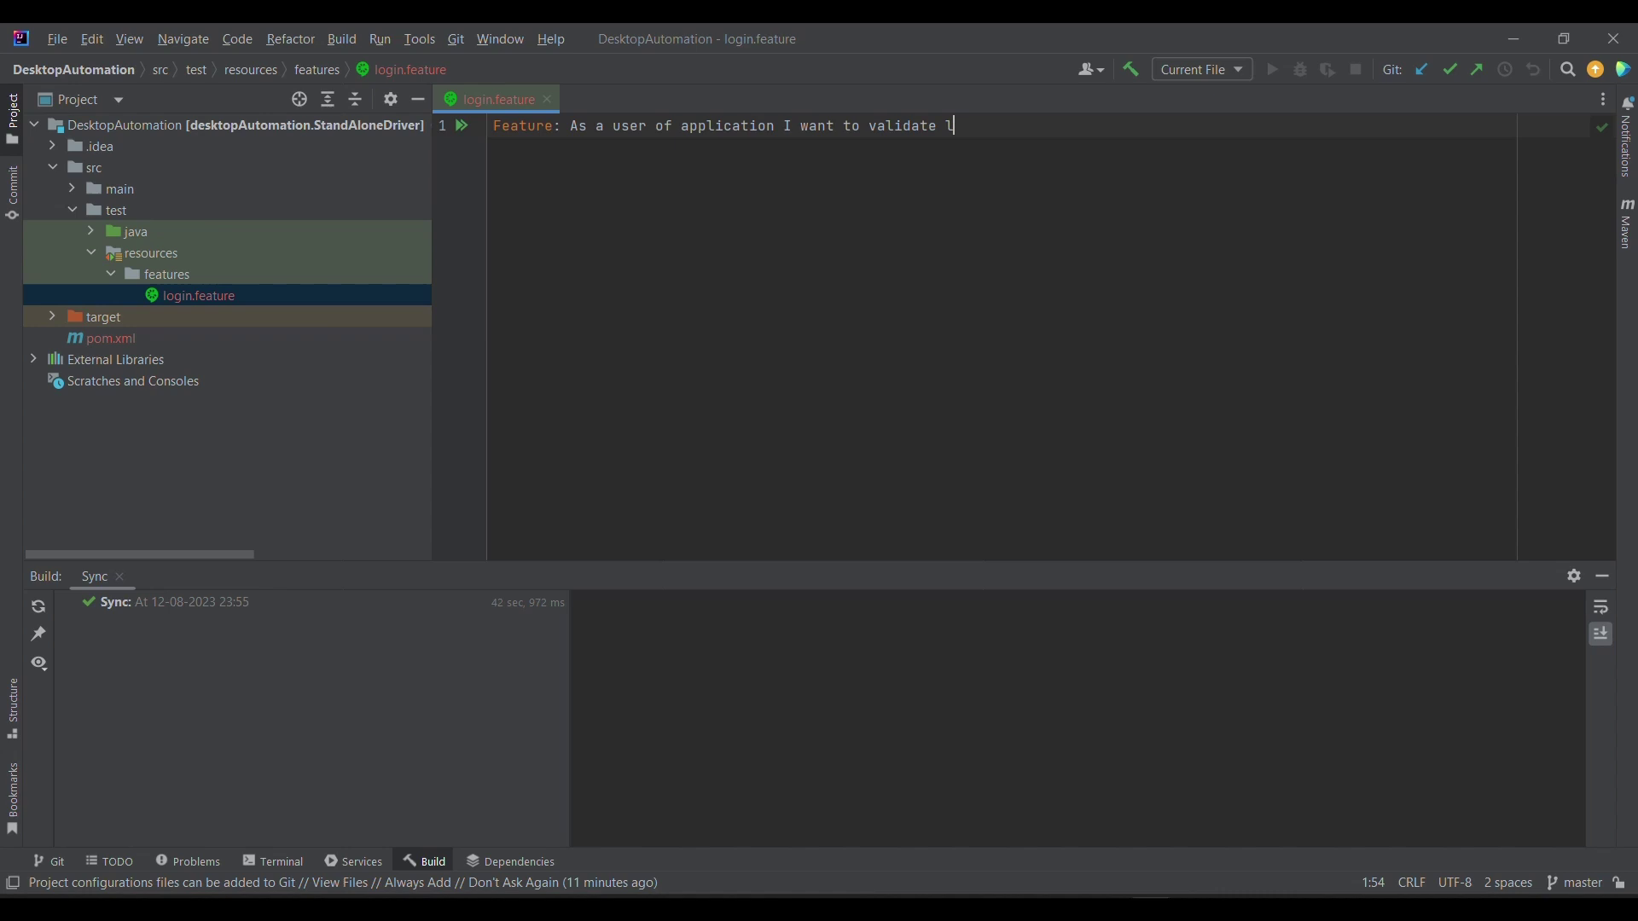
text(ogin func)
text(tionality)
key(Return)
key(Return)
text(Sce)
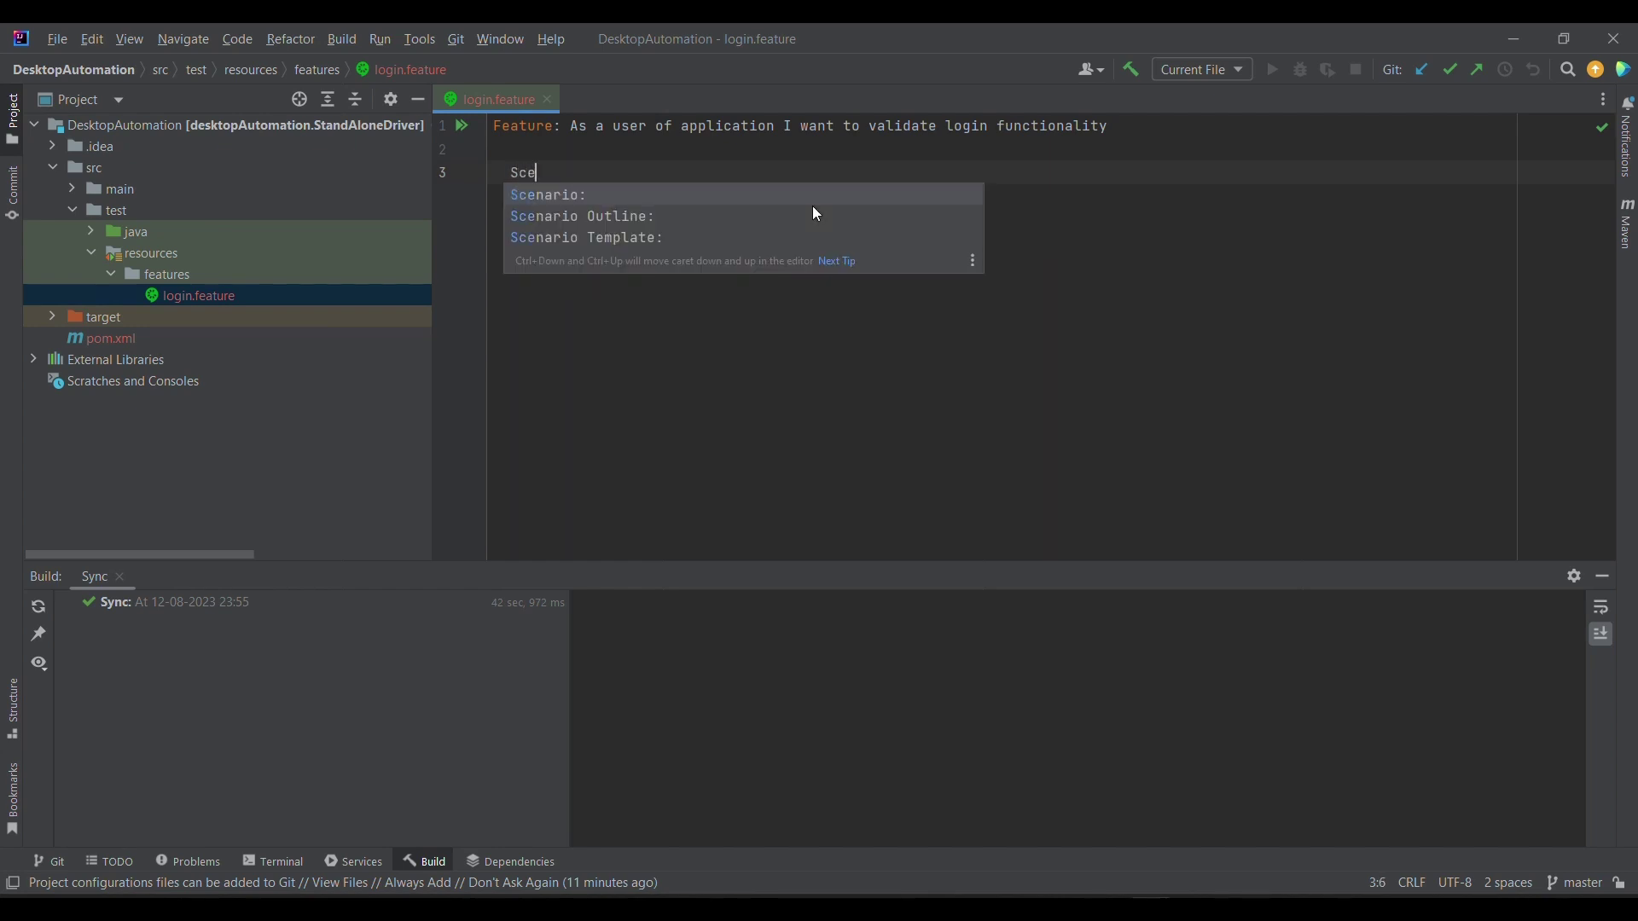
Start a 'Scenario:' line with autocomplete and begin its title with 'Valida'
key(Return)
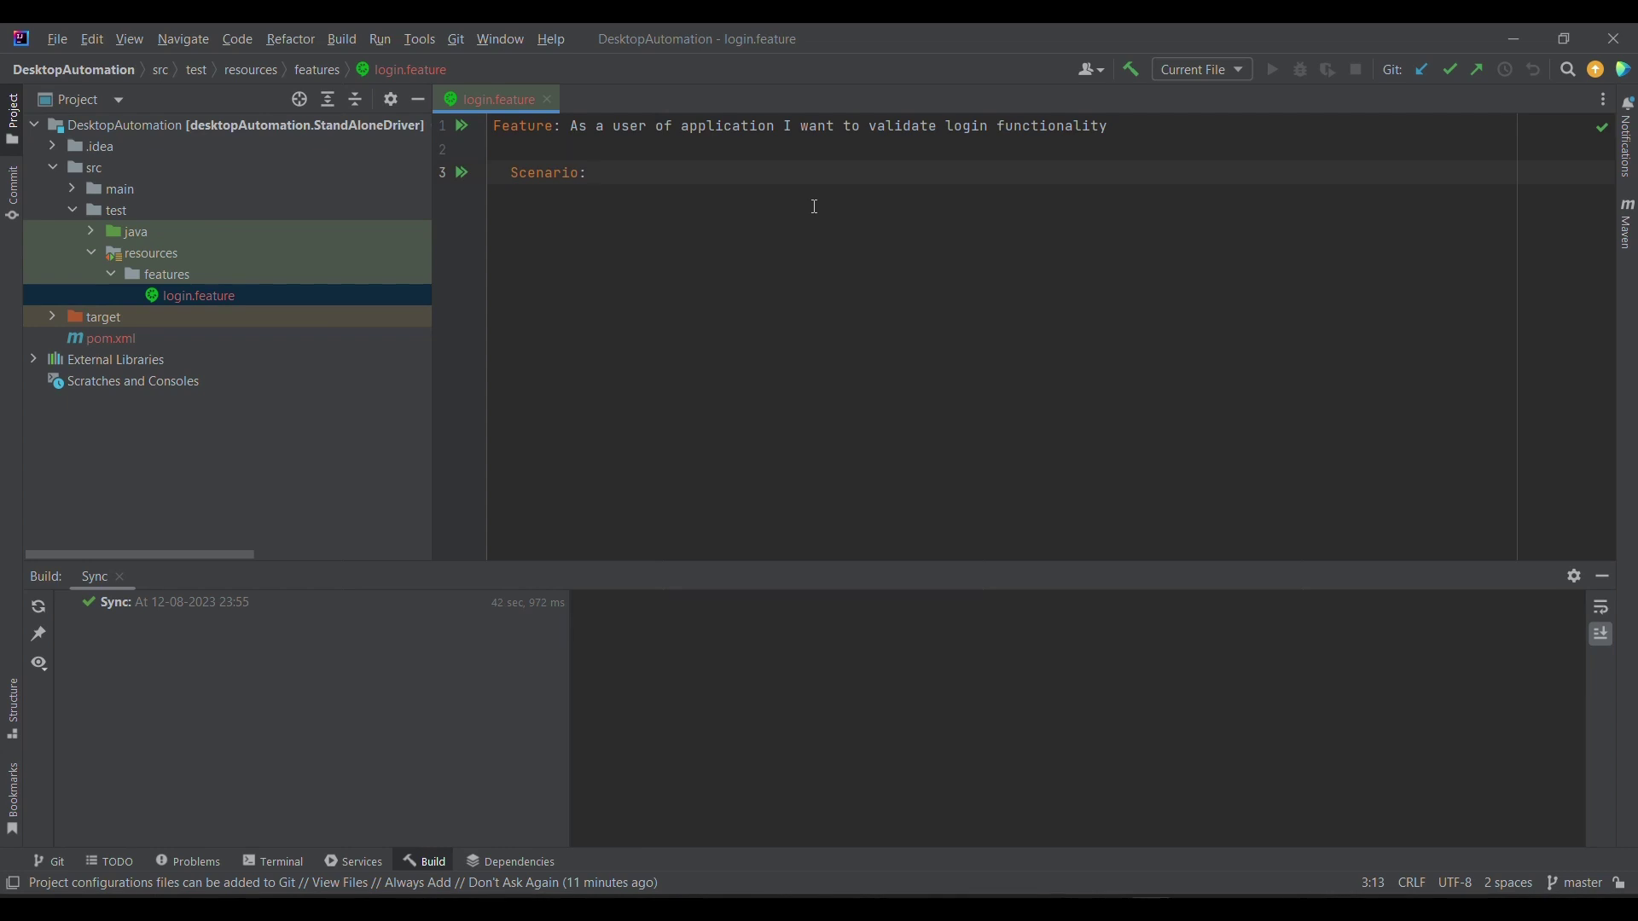
text(Valida)
text(te login )
text(functionali)
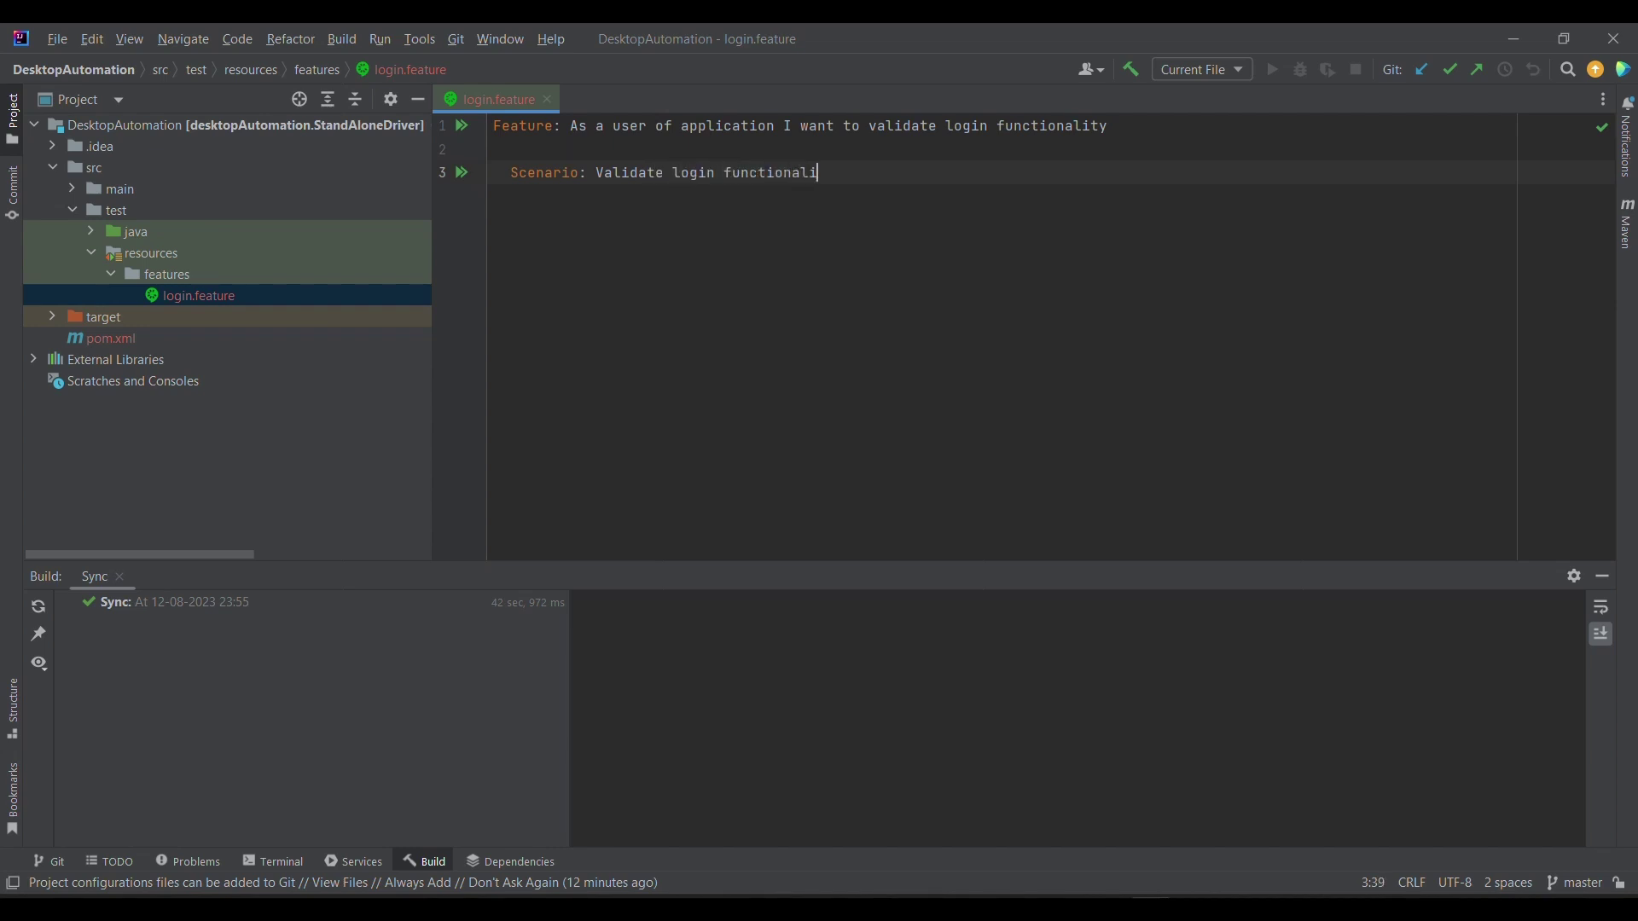
text(ty with val)
text(id cred)
text(entials)
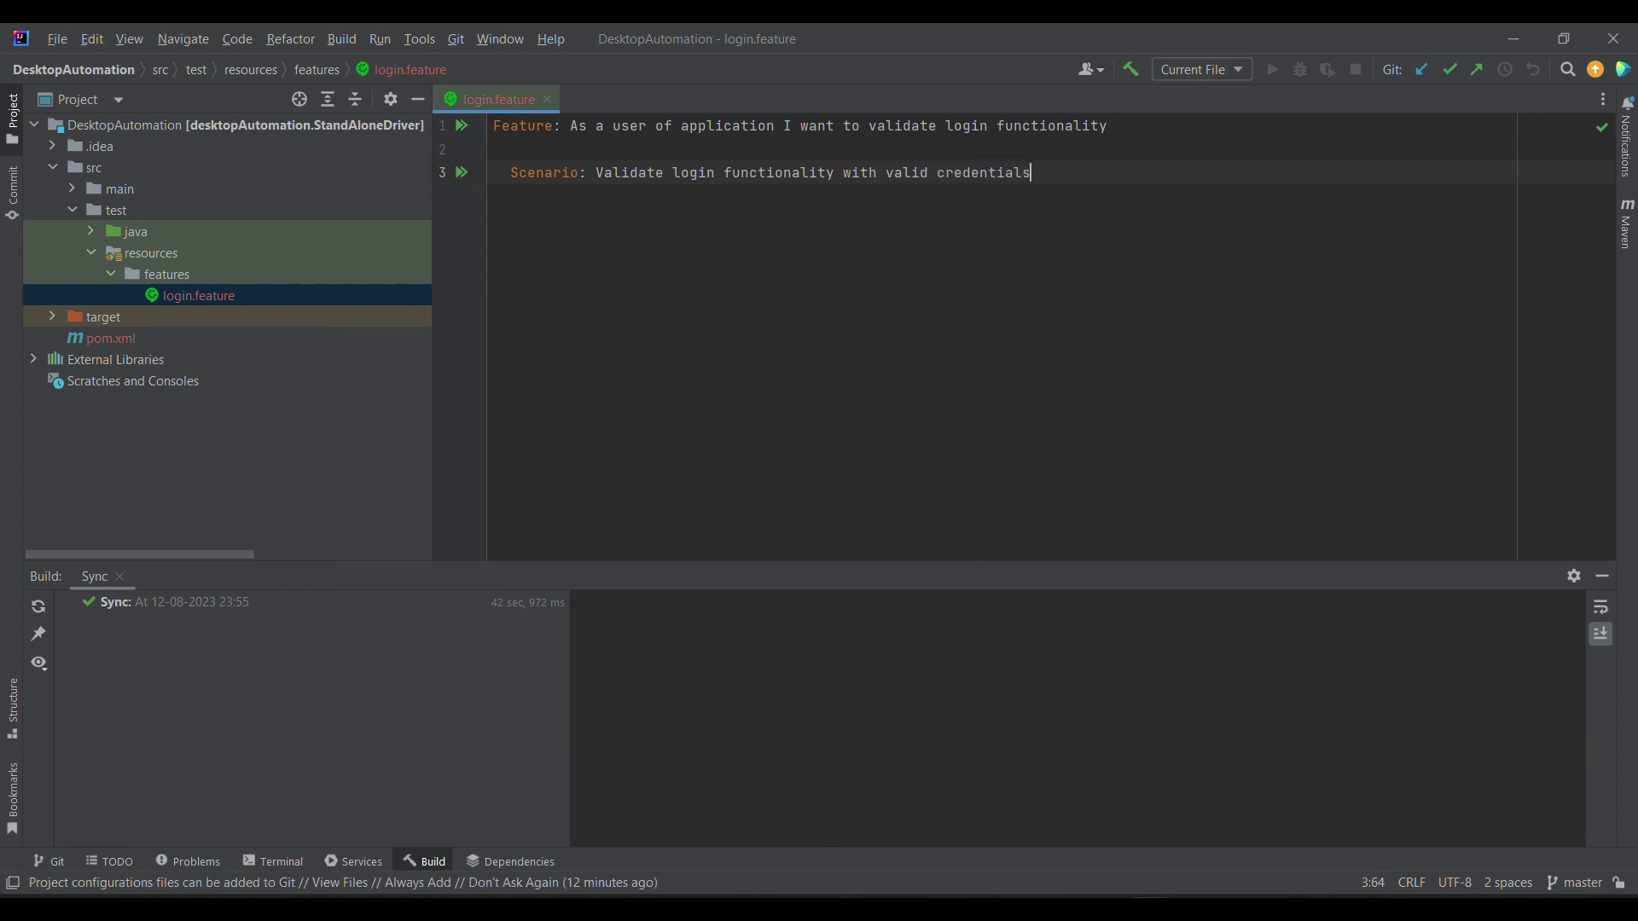
Add the Given and When steps and begin the |Valid username|Valid Password| table row
key(Return)
text(GIven)
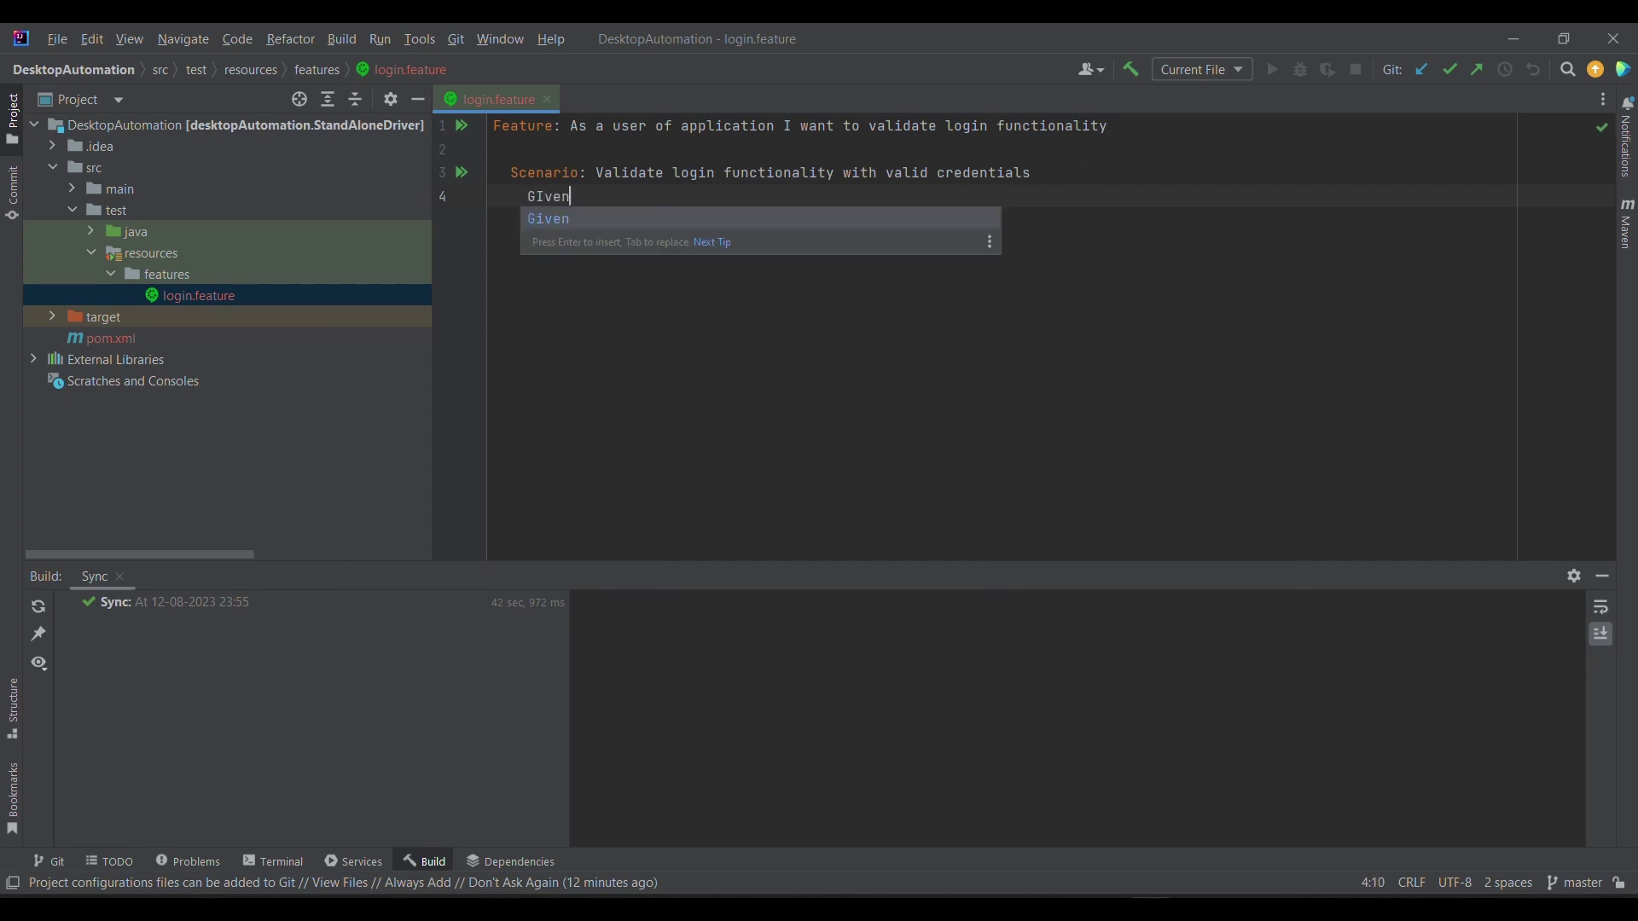
key(Return)
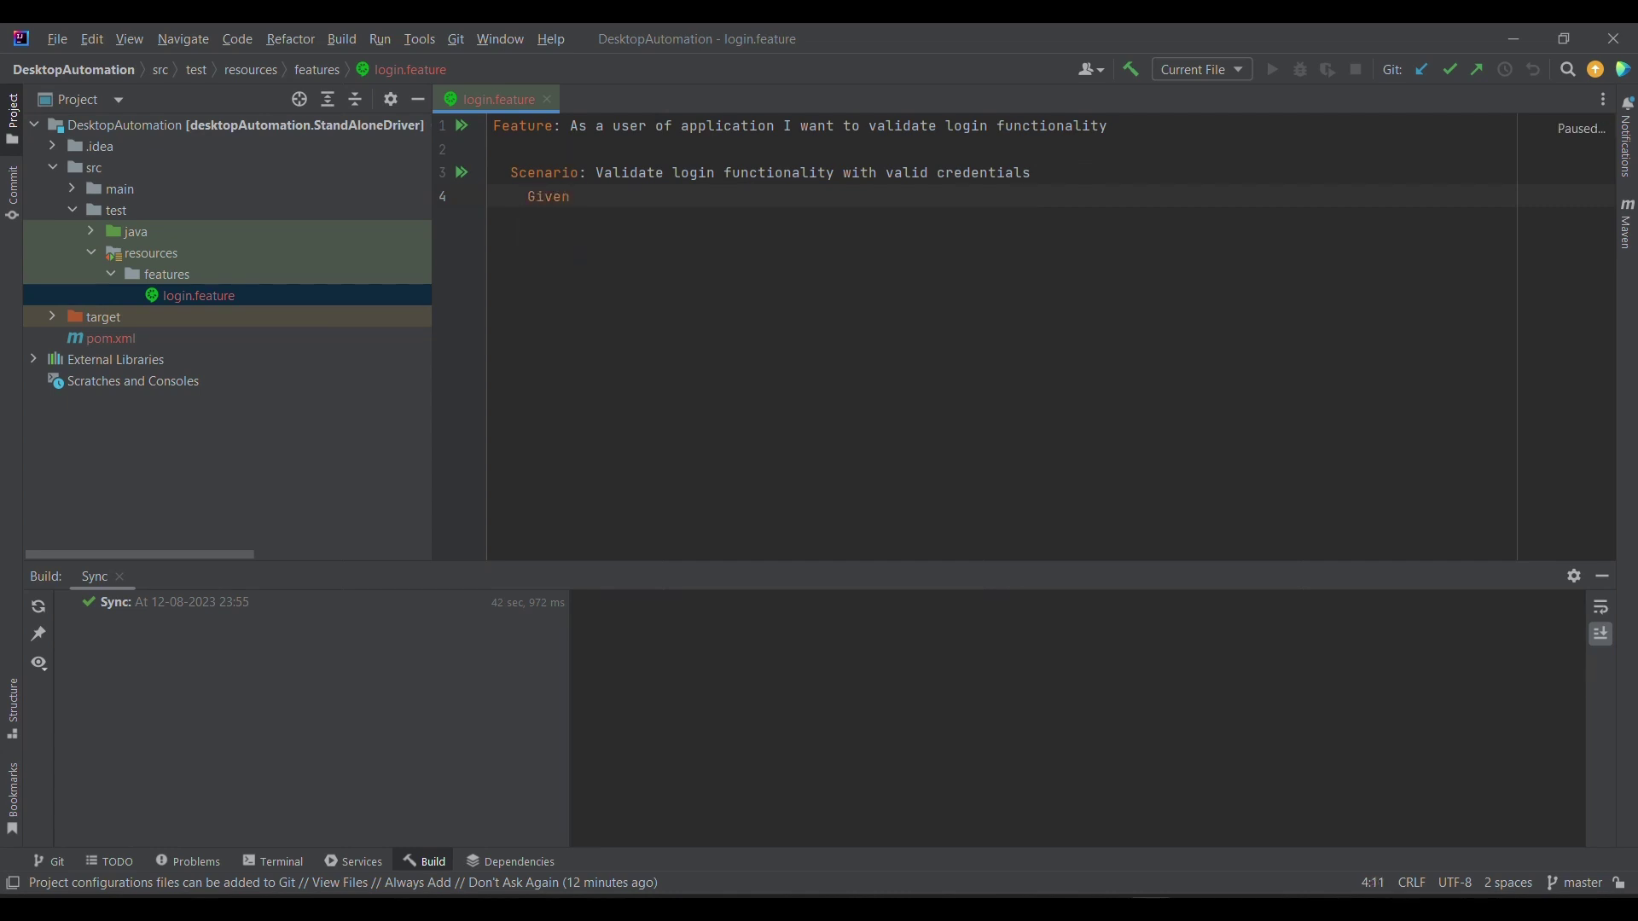
text(User)
text( has launched )
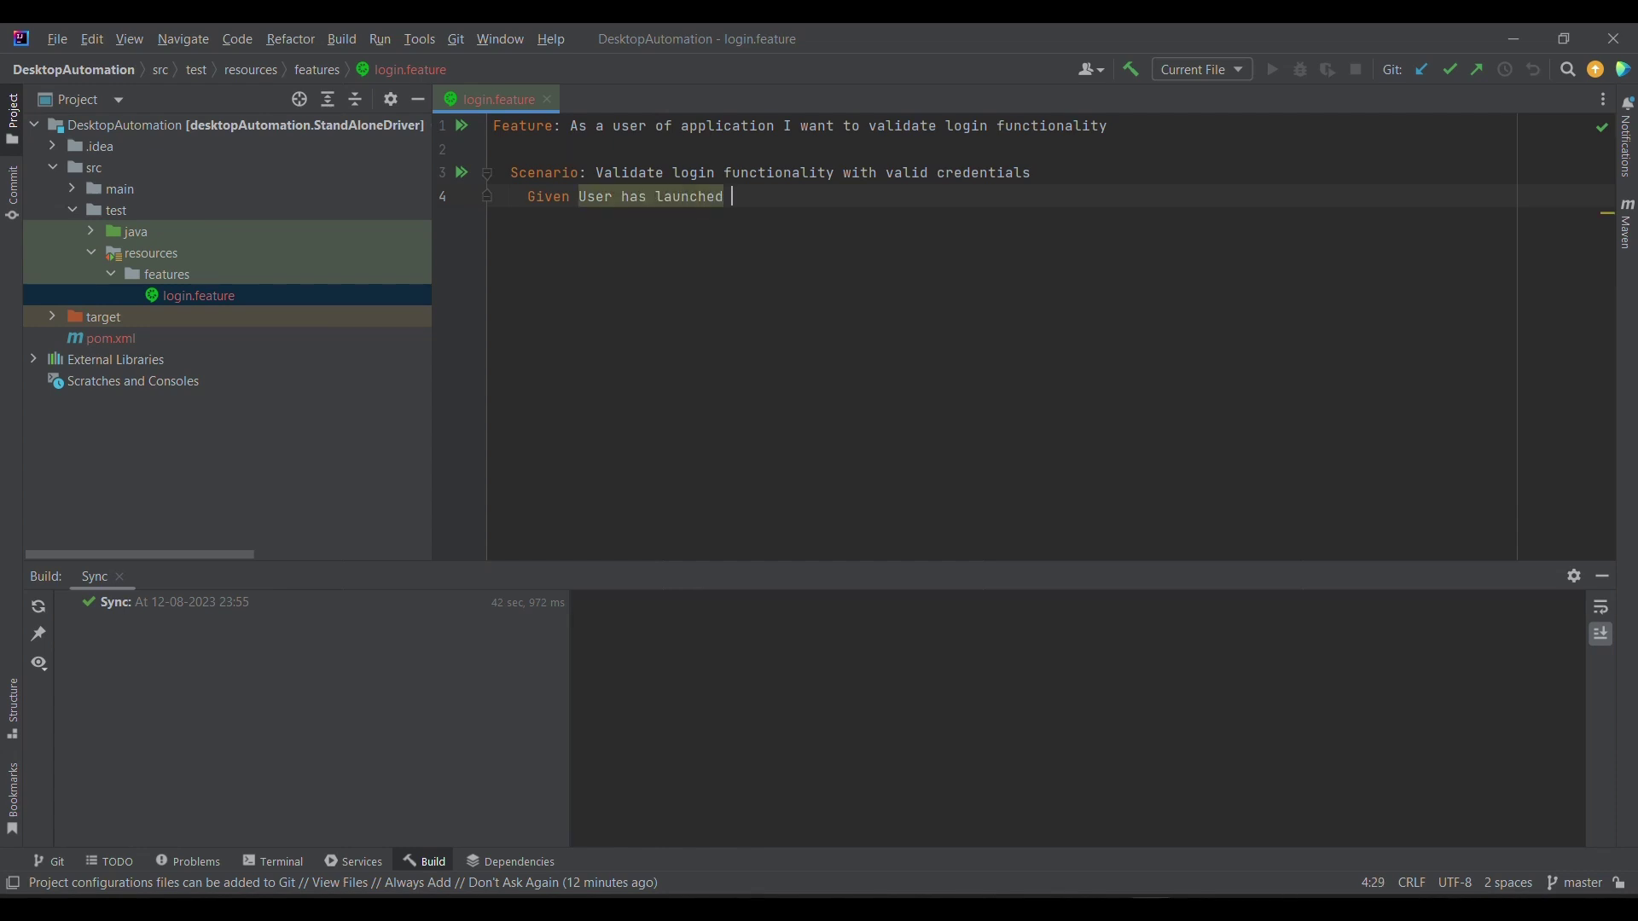
text(url)
key(Return)
text(W)
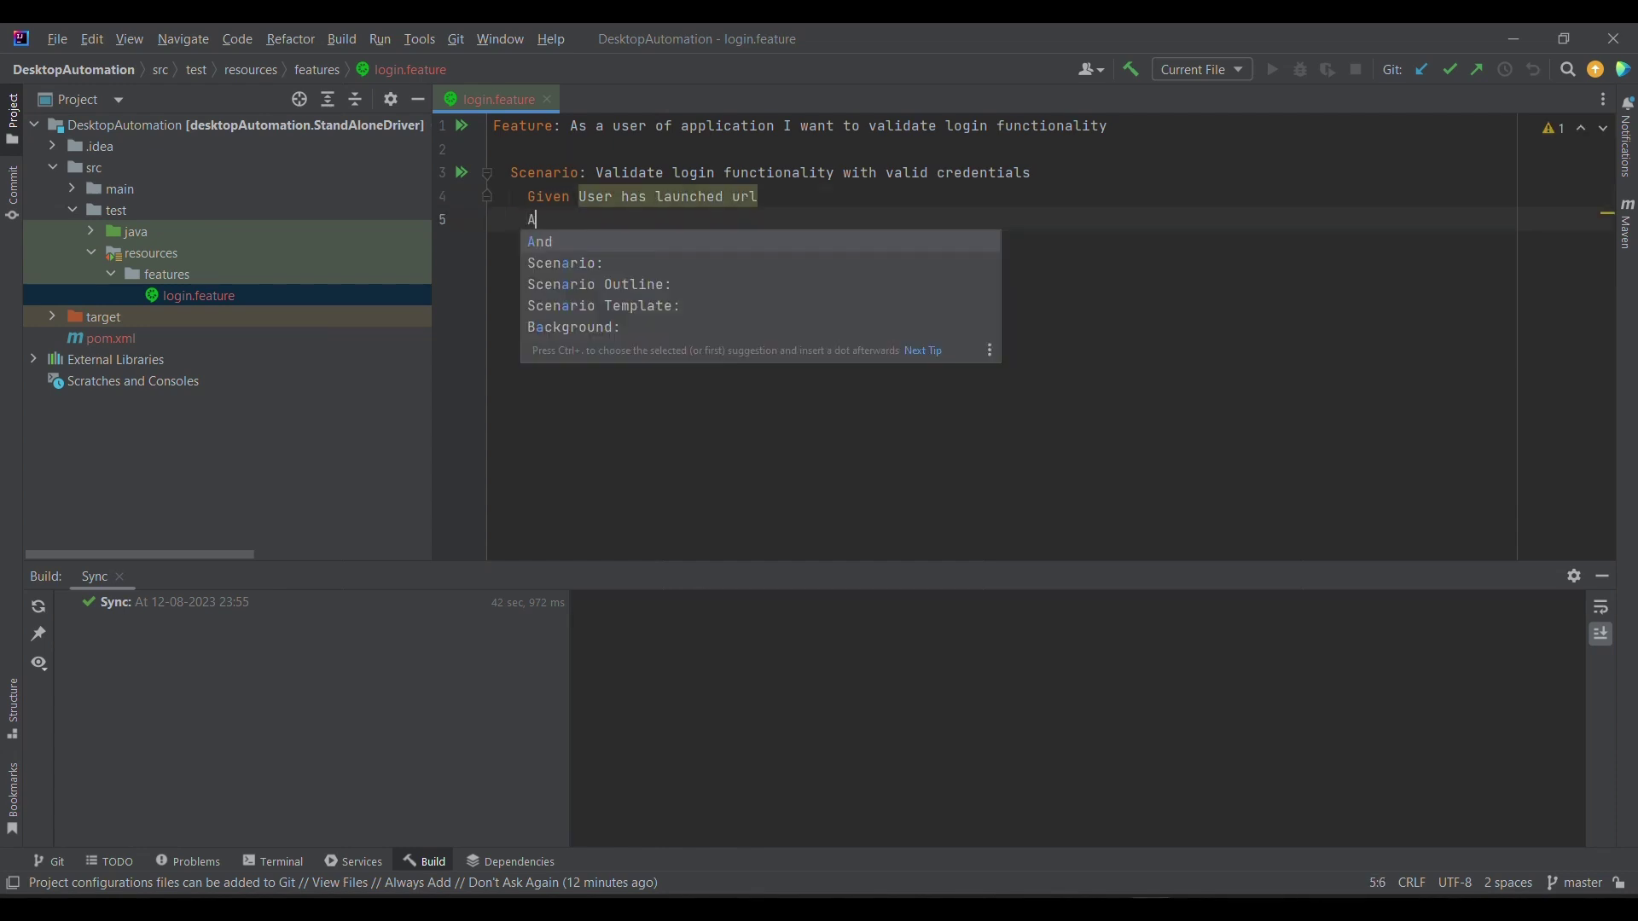
text(hen user ha)
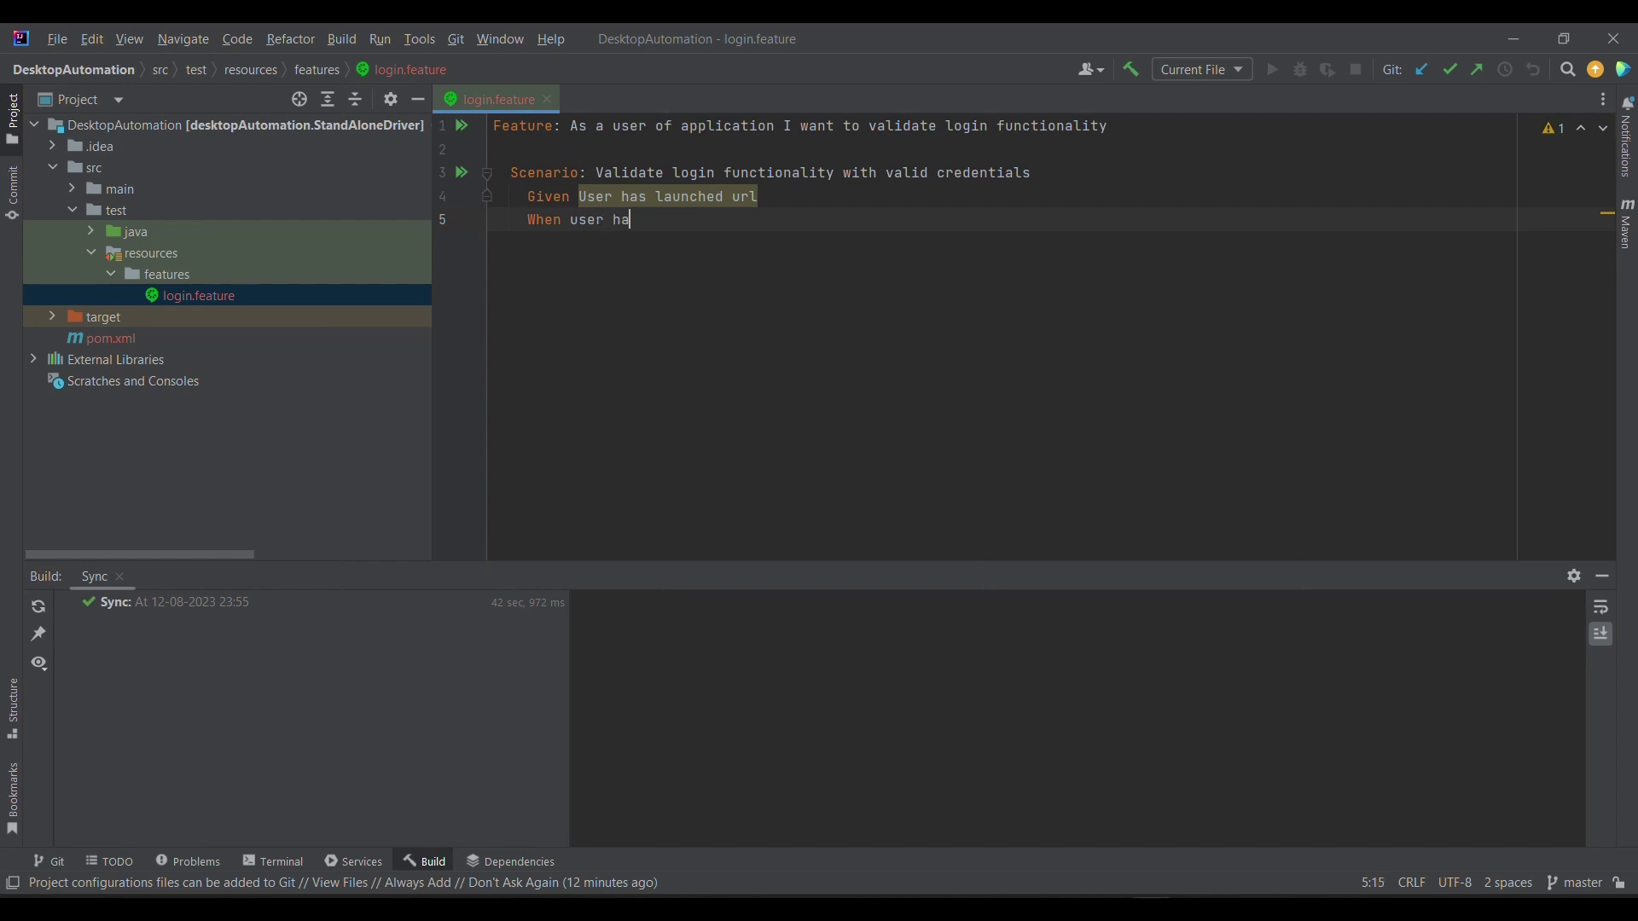
text(s logged in)
text( with )
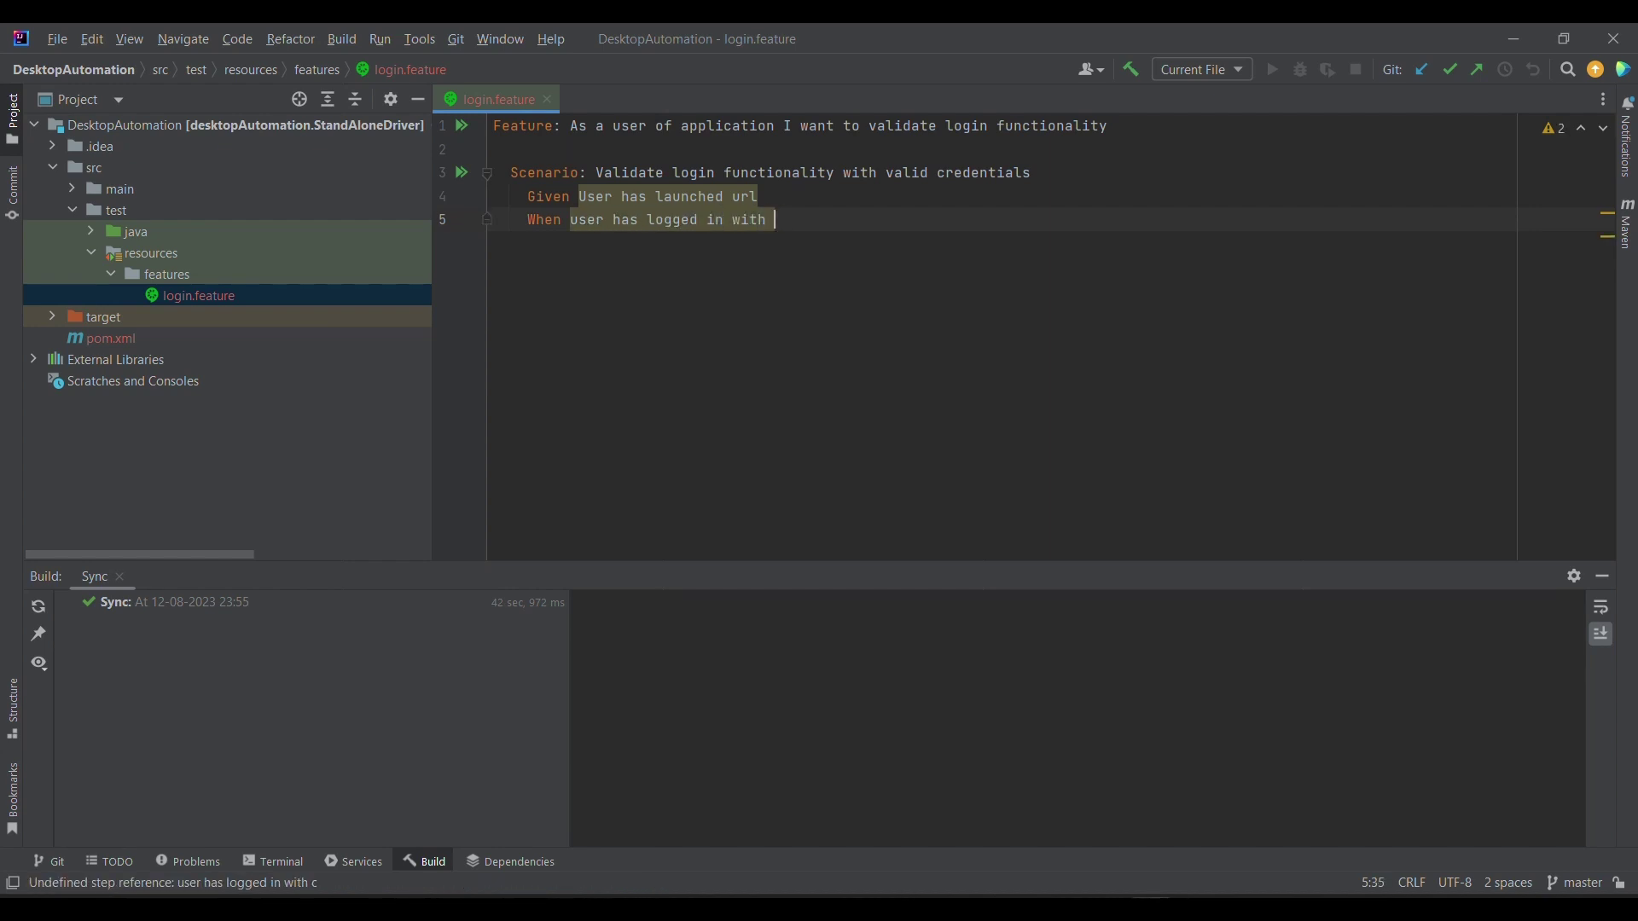
text(fpl)
key(BackSpace)
key(BackSpace)
text(ollow)
text(ing credentia)
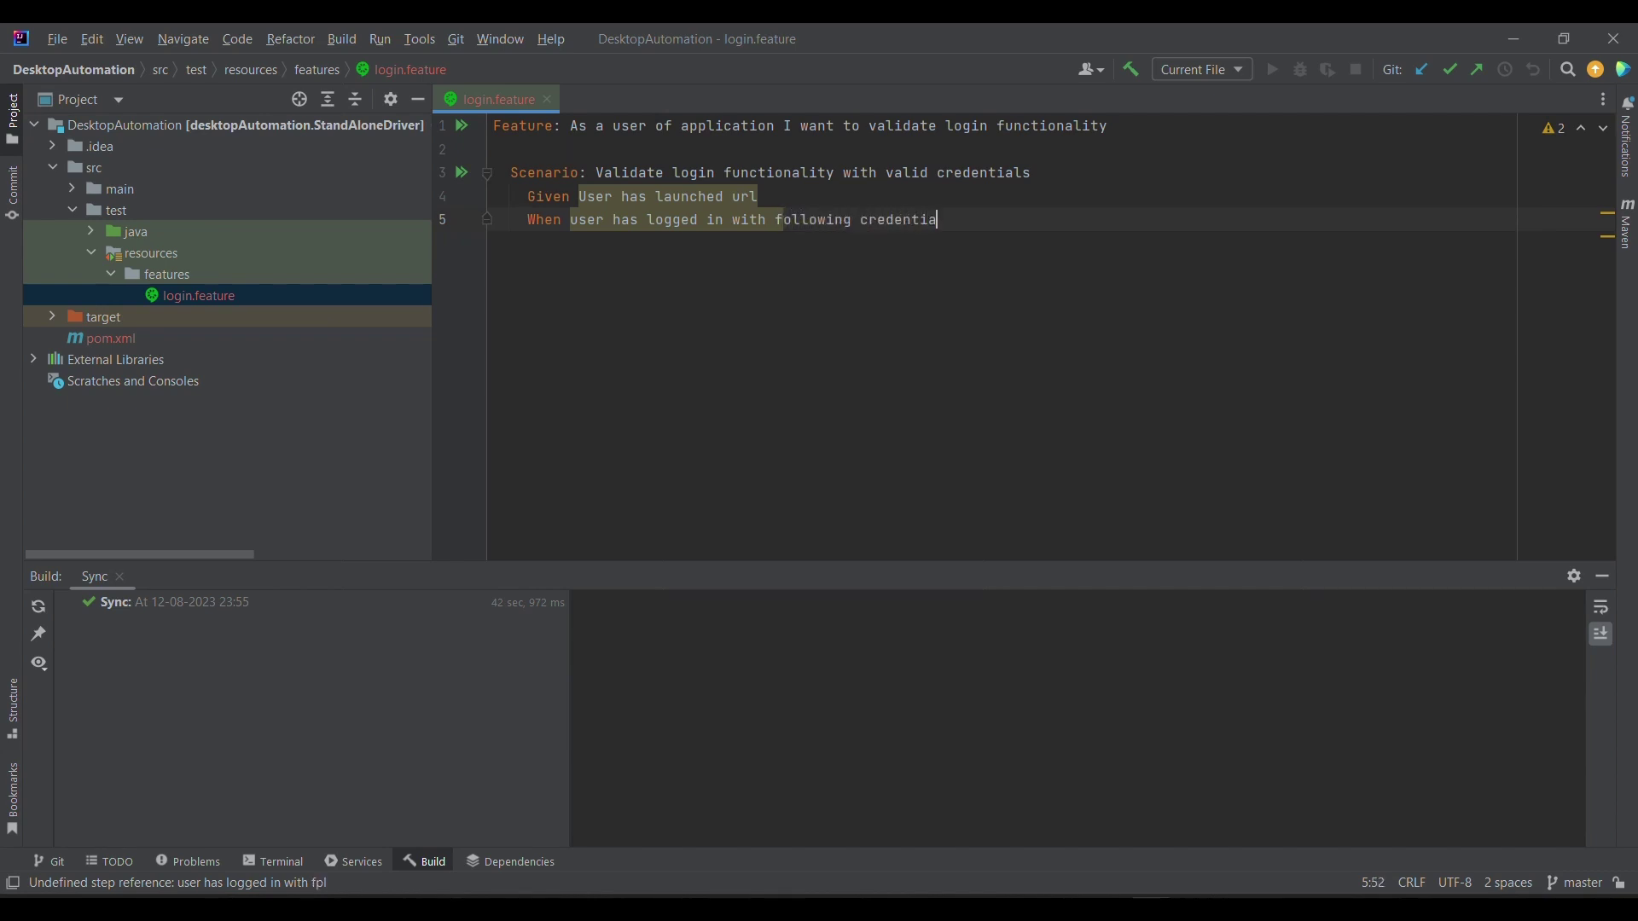
text(ls)
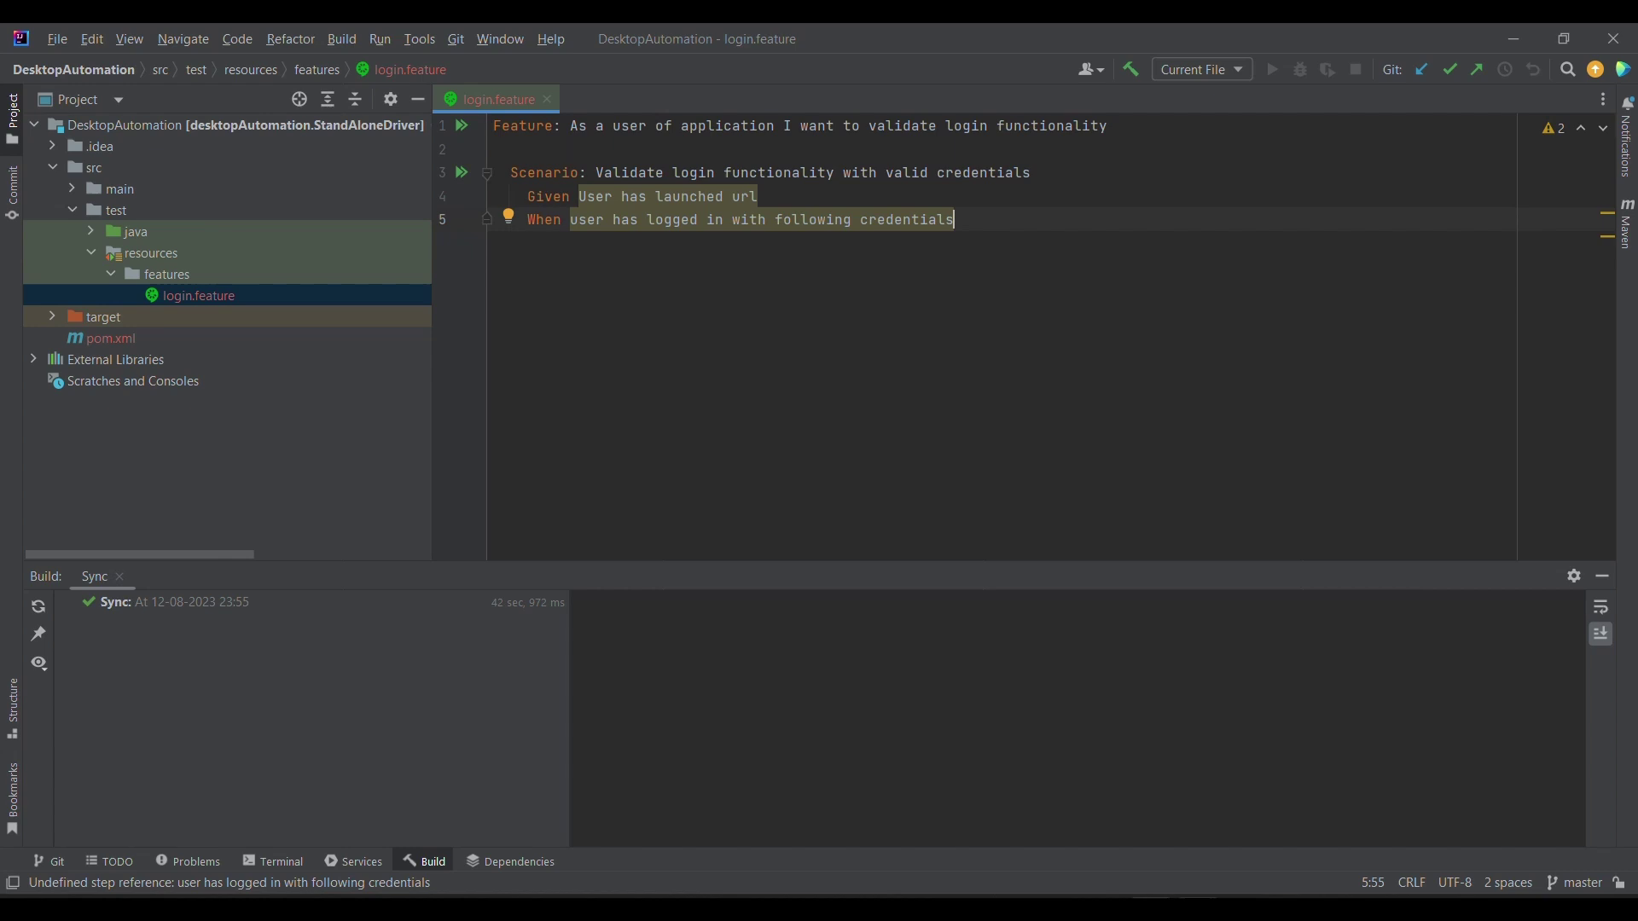
key(Return)
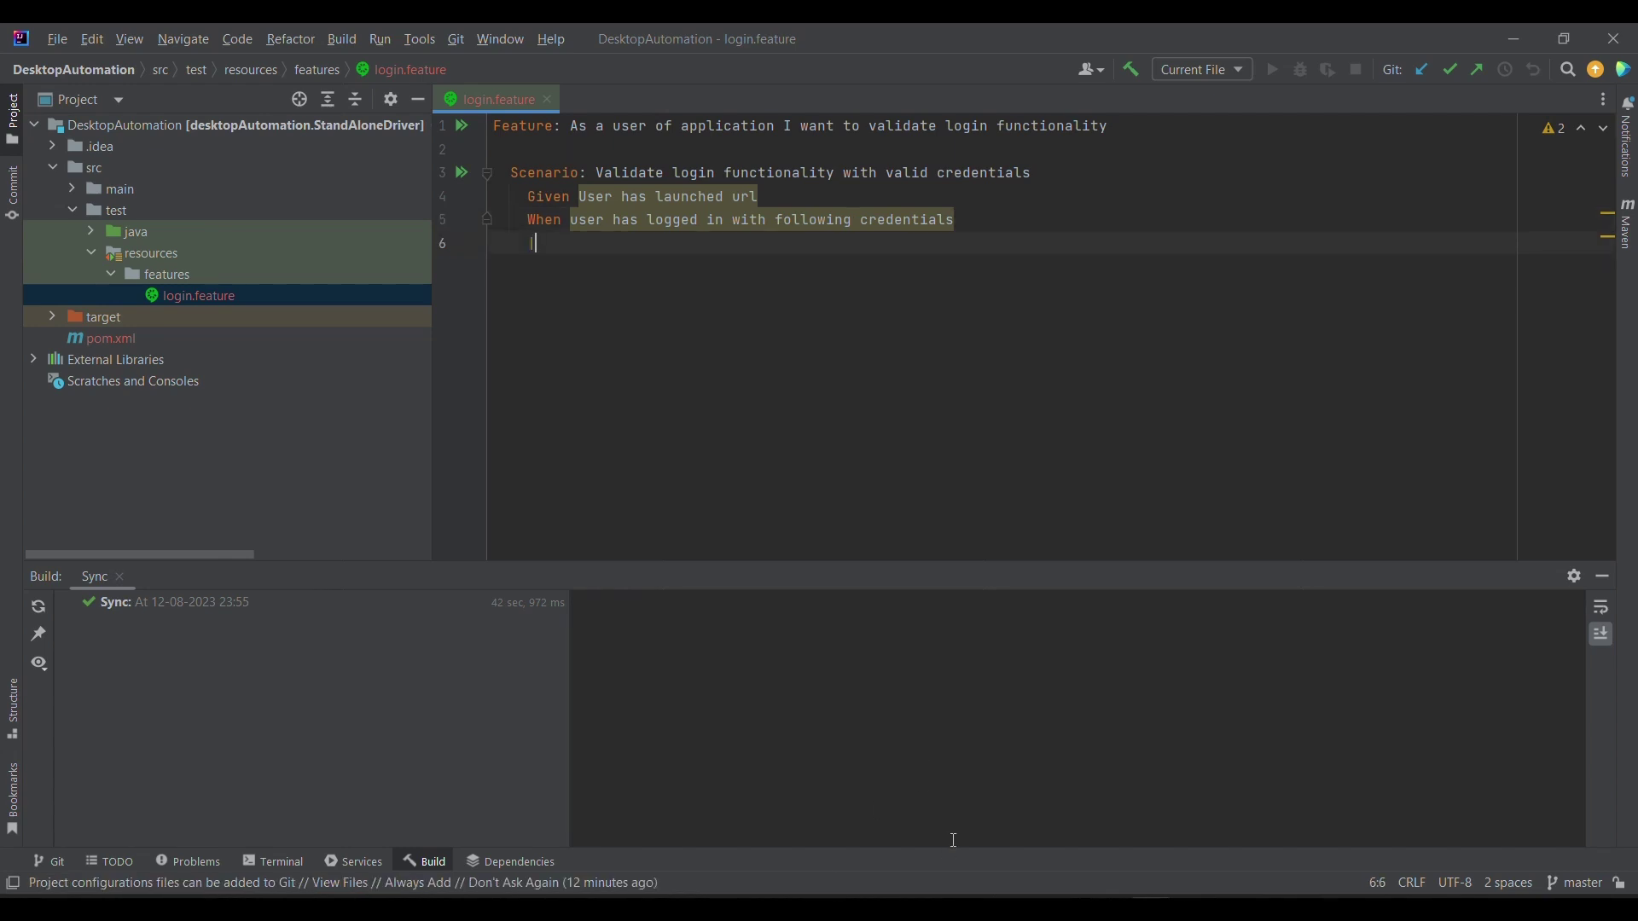
text(Valid use)
text(ra)
text(ame|)
text(Va)
text(lid)
text( Password|)
Add the And Login-button step and the Then Dashboard step to the scenario
key(Return)
text(Then)
key(BackSpace)
key(BackSpace)
key(BackSpace)
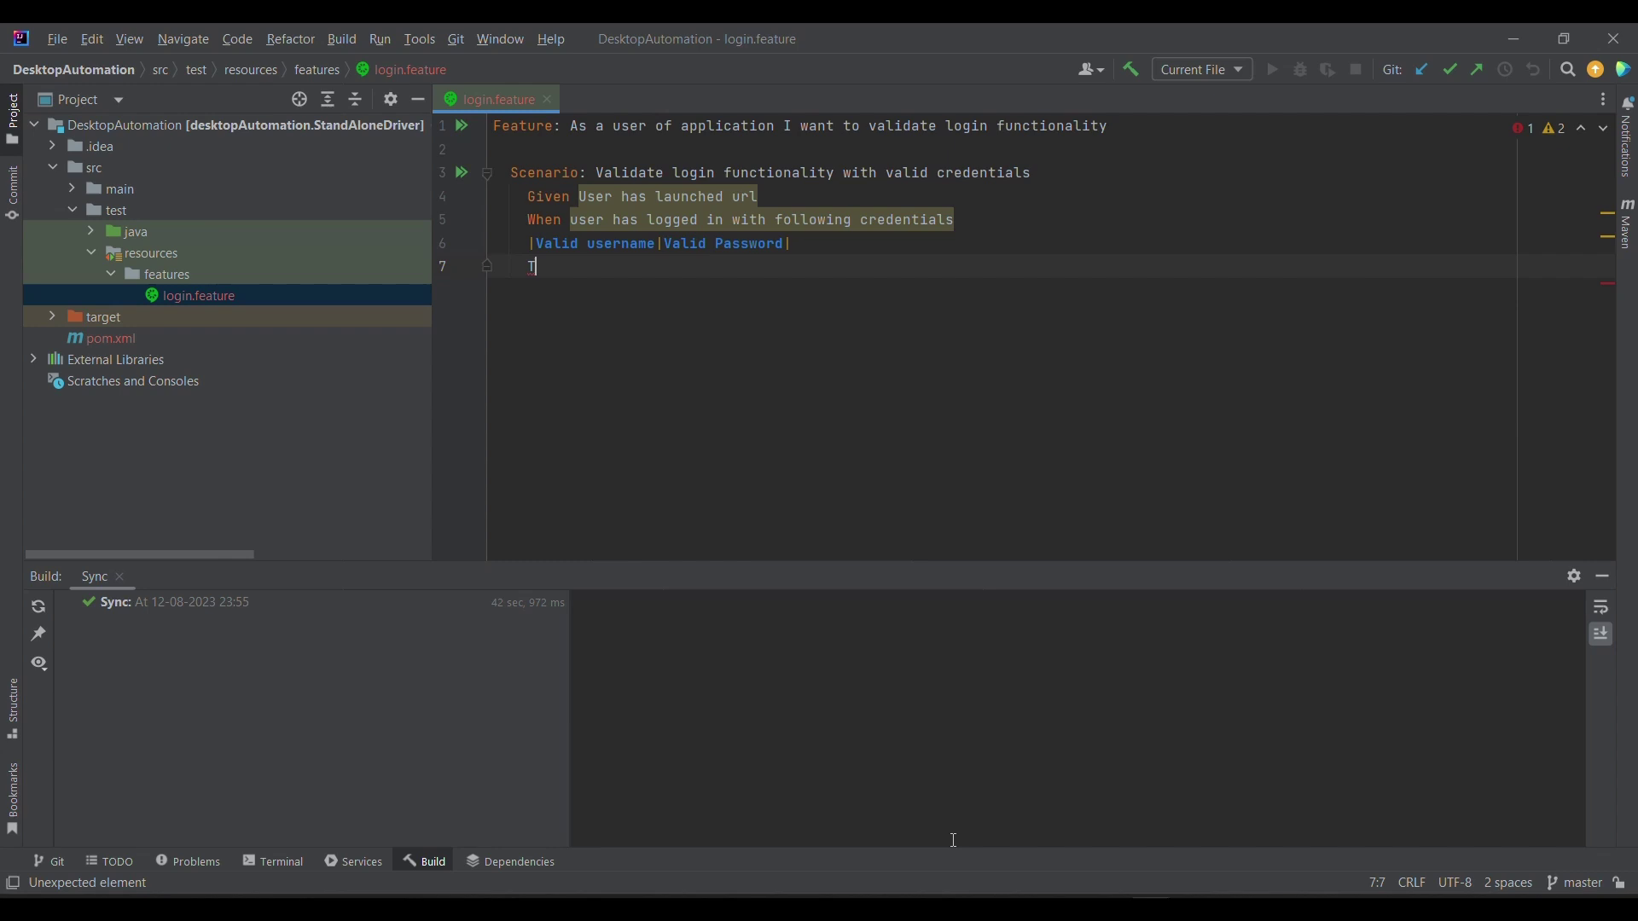
key(BackSpace)
text(And u)
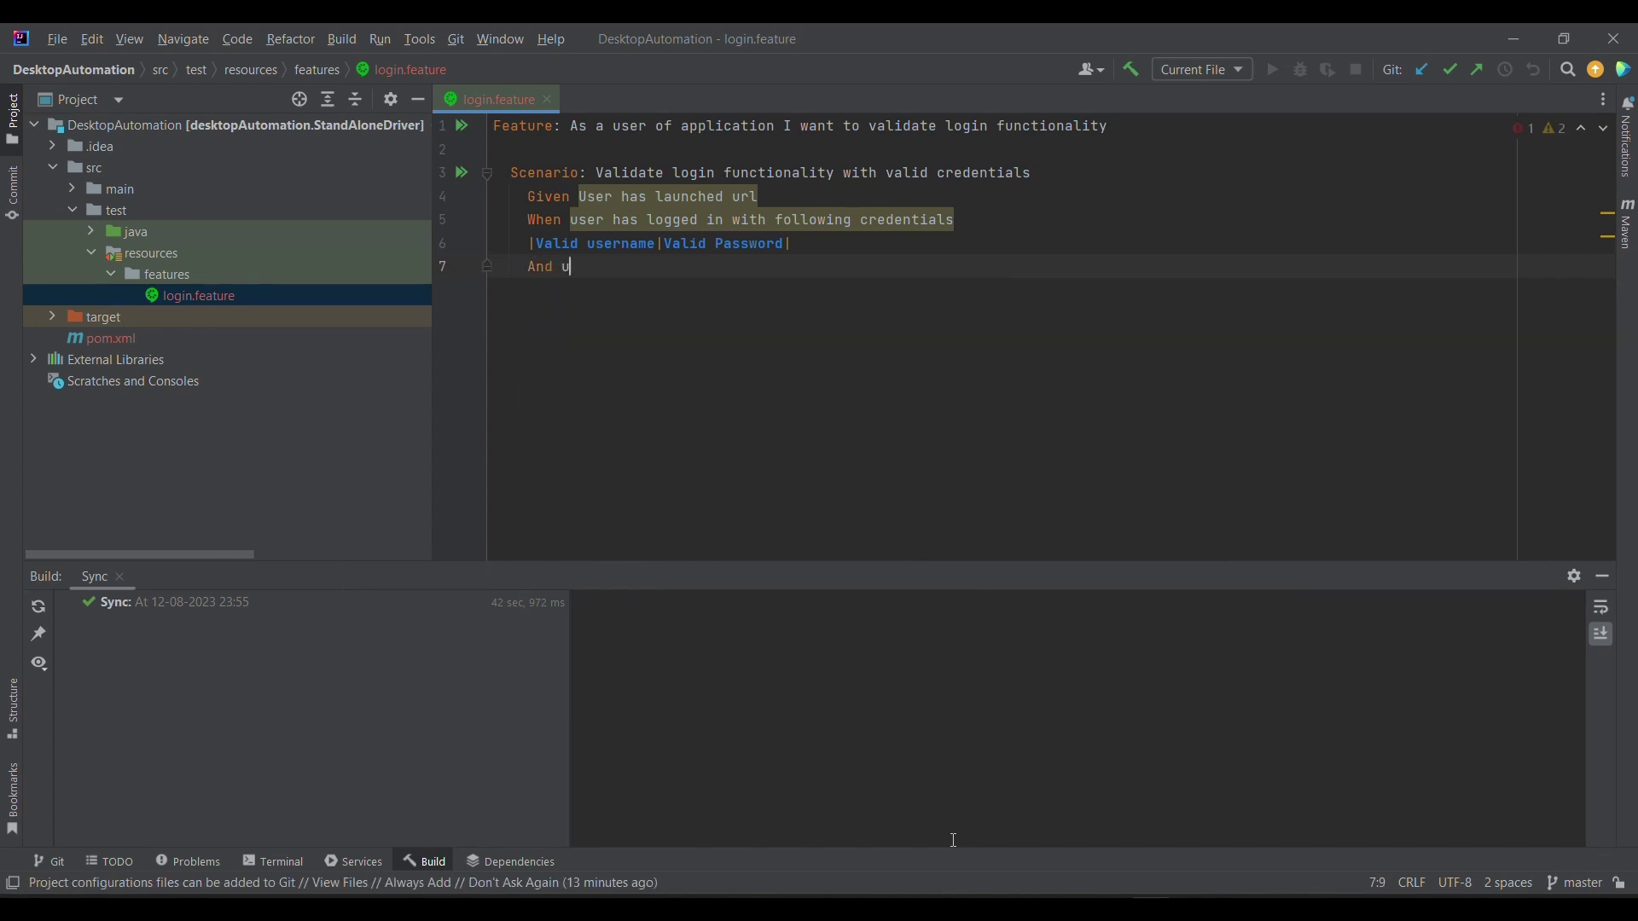
text(ser has click)
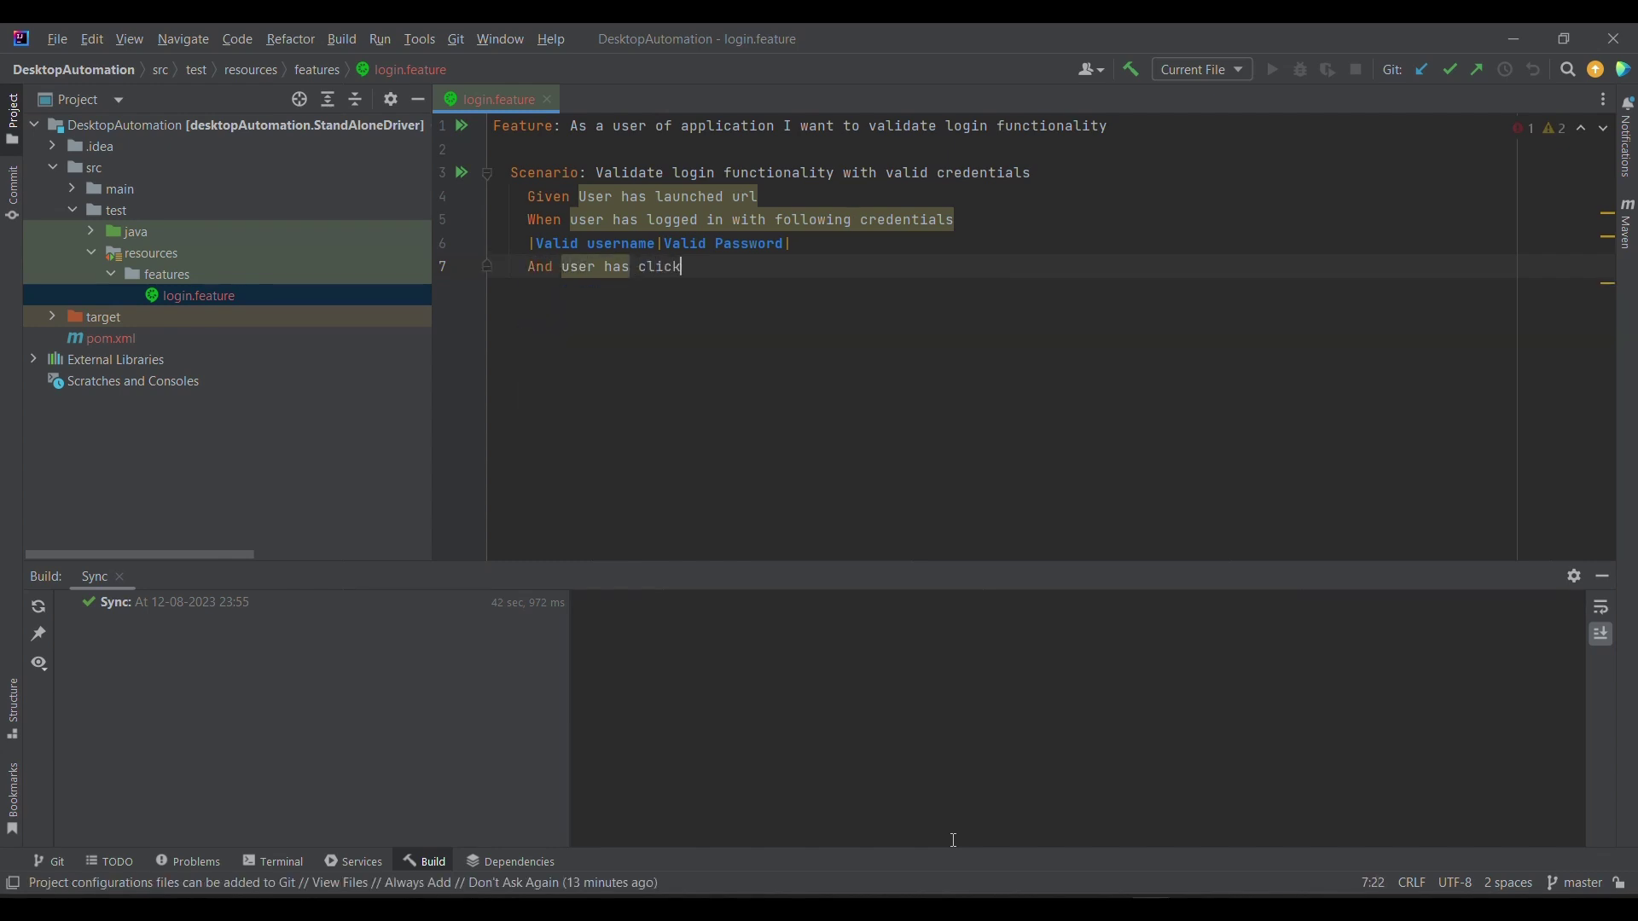
text(ed on Login)
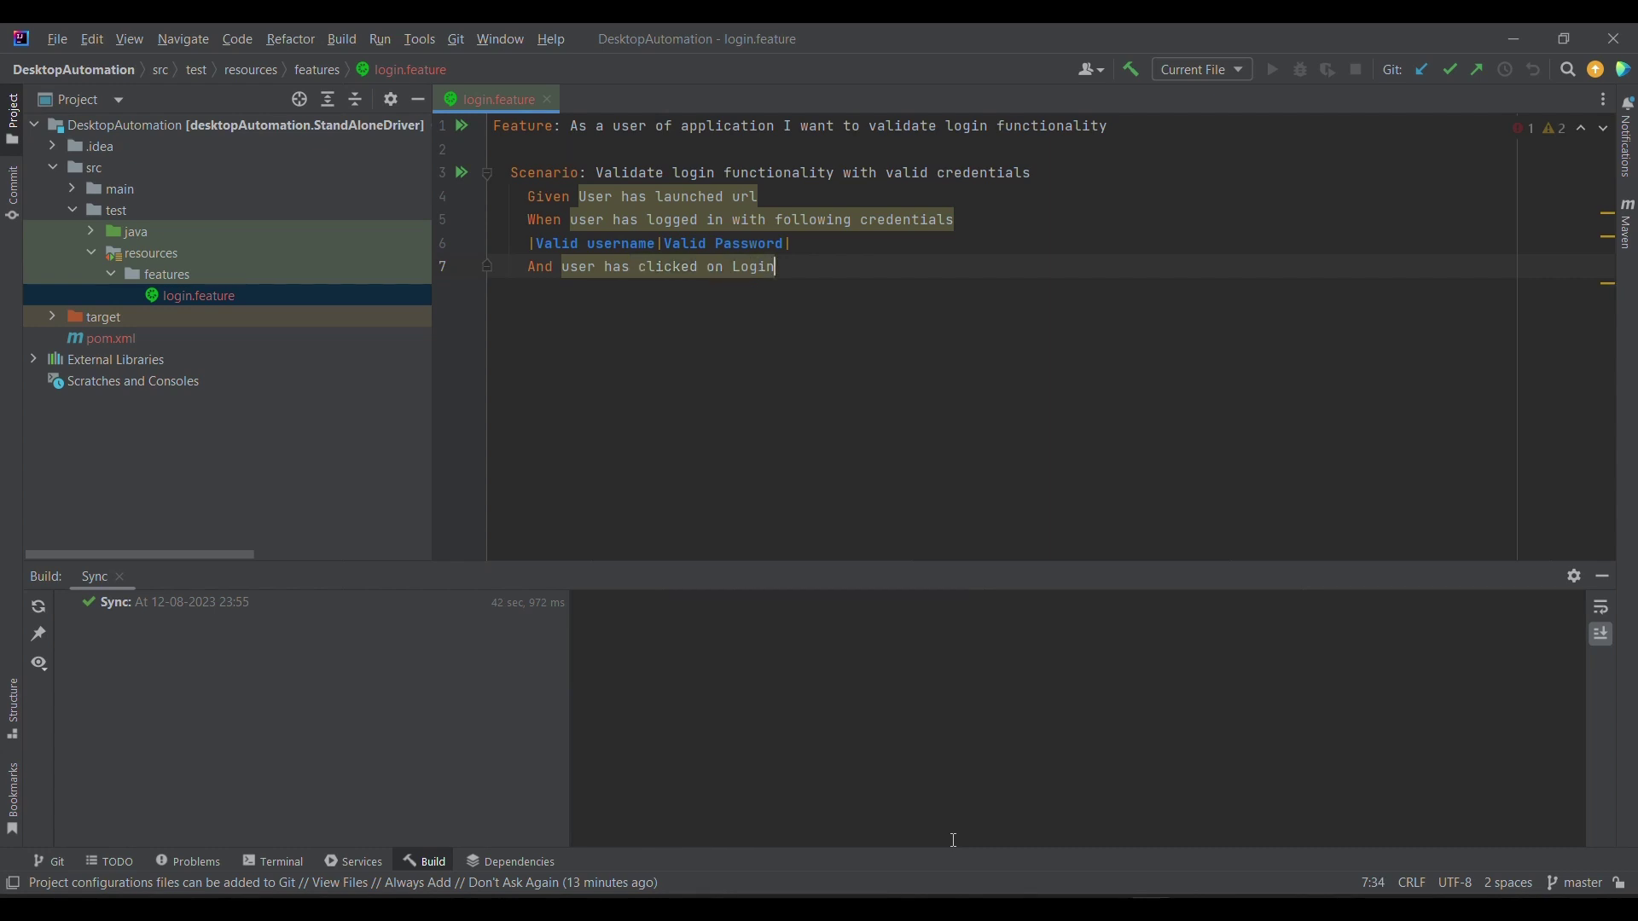
text( button)
key(Return)
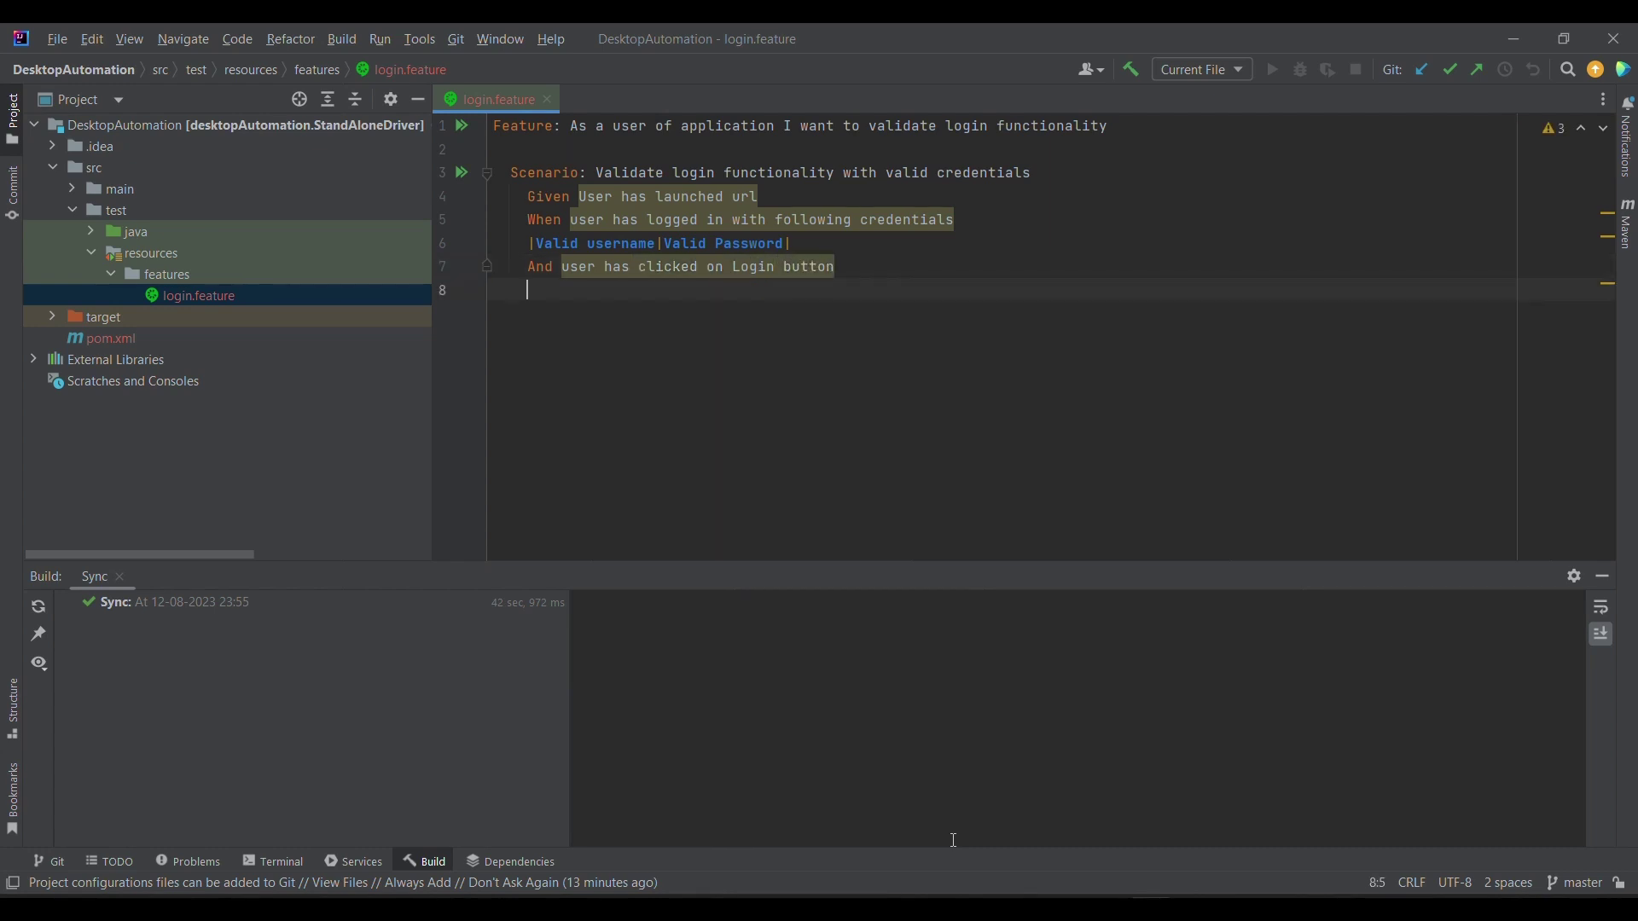
text(Then user sho)
text(uld land on Das)
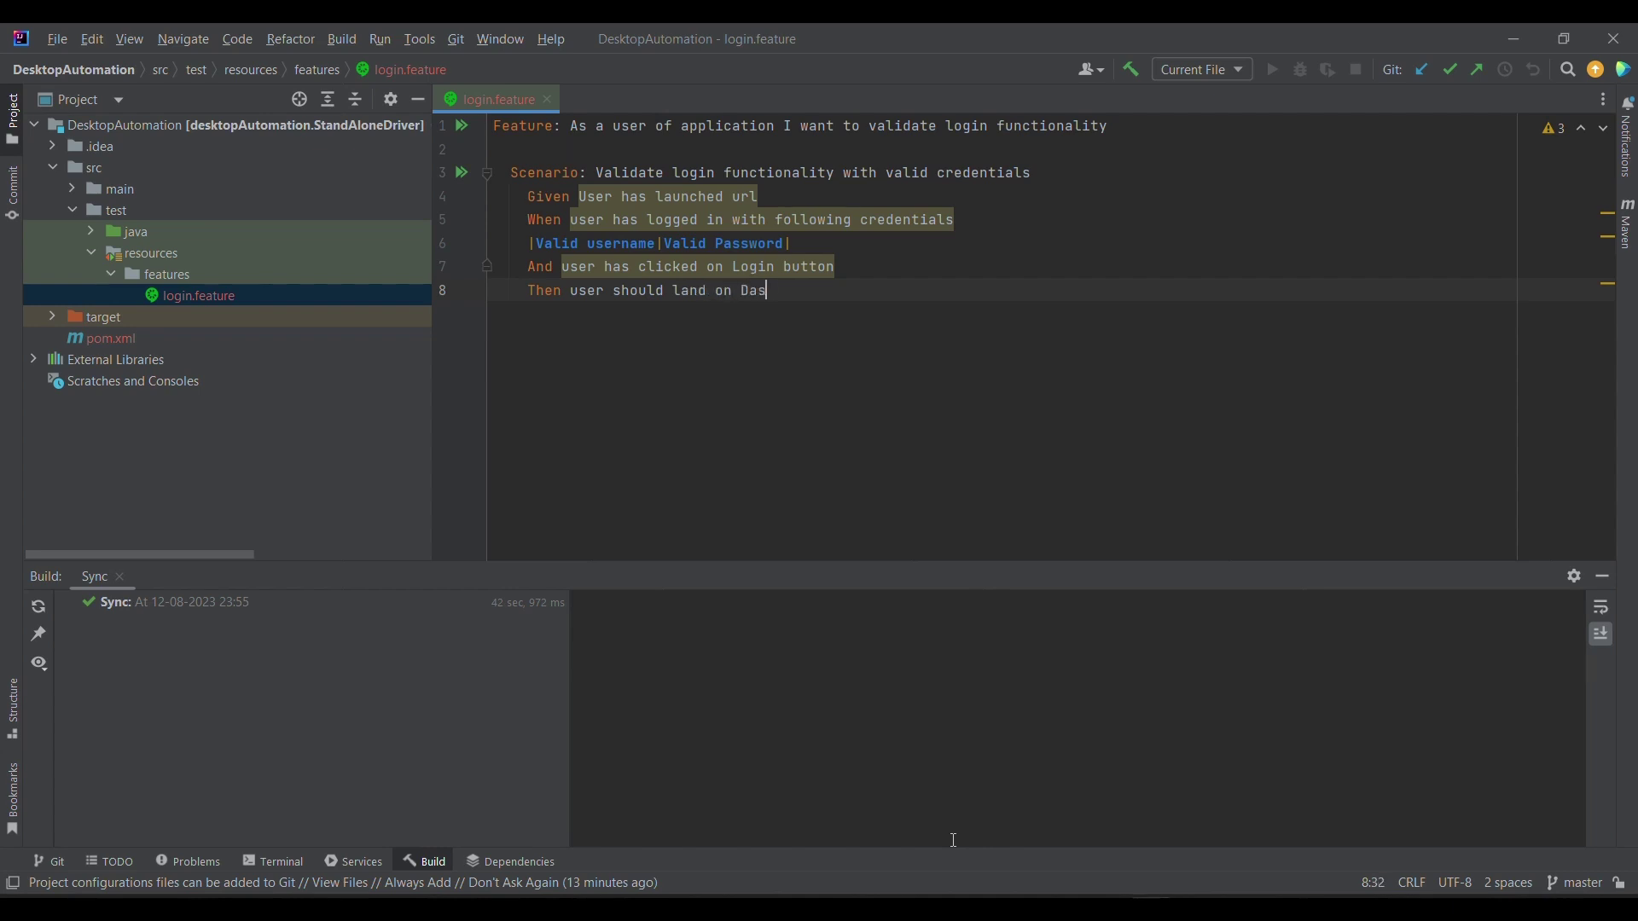
text(hboard)
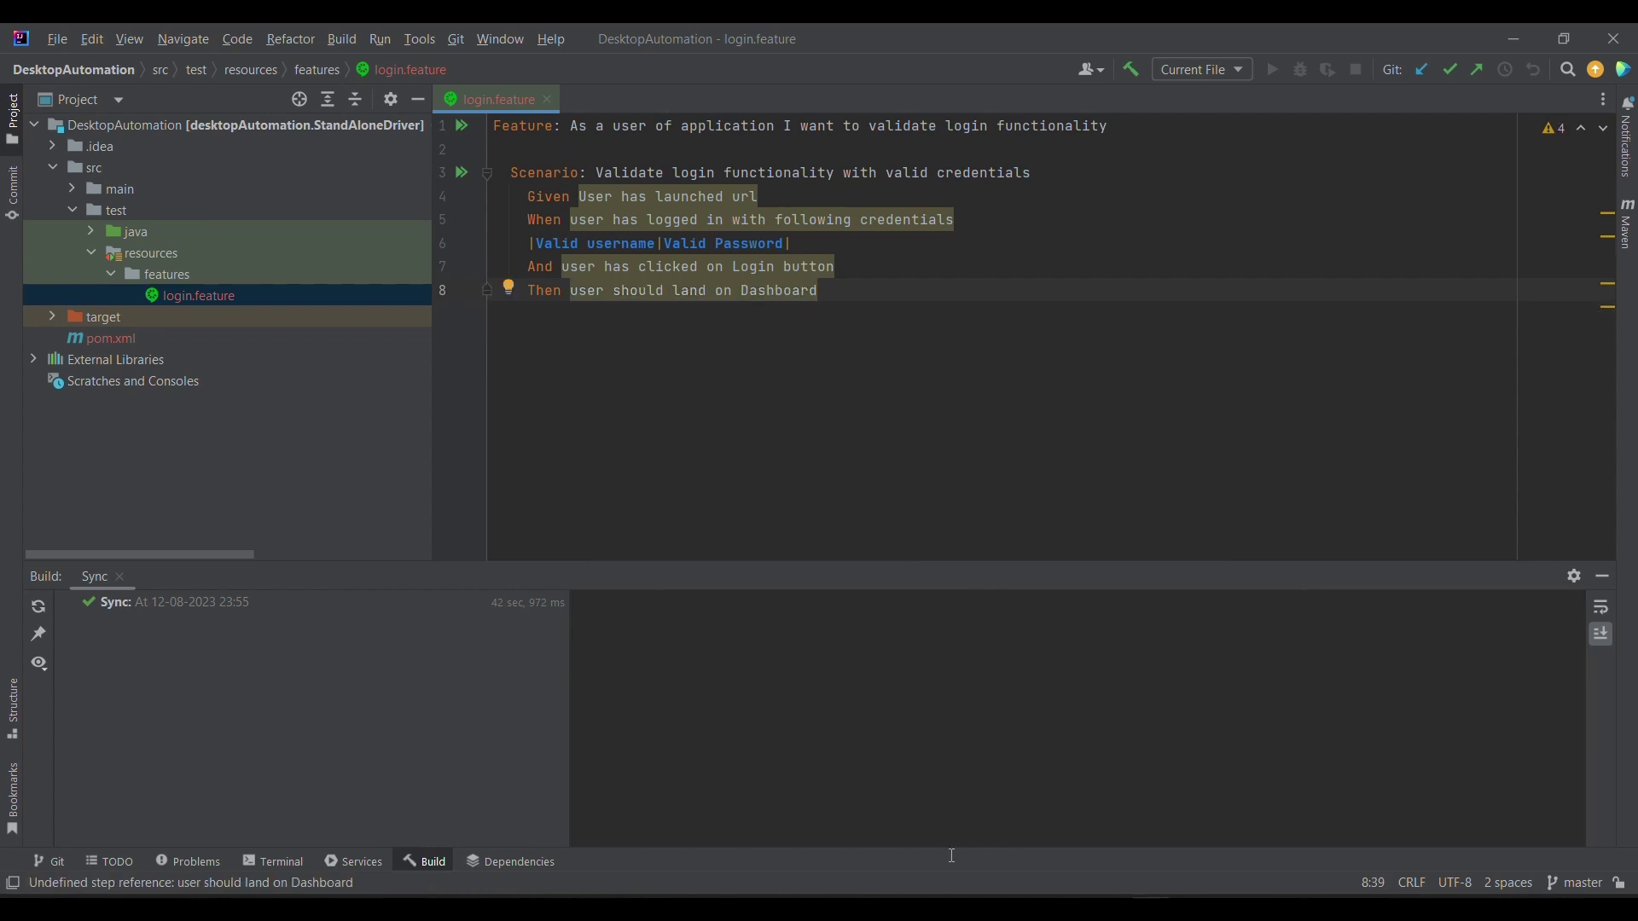
Copy the valid-credentials scenario and paste a duplicate below it
drag(510, 172, 862, 292)
key(ctrl+c)
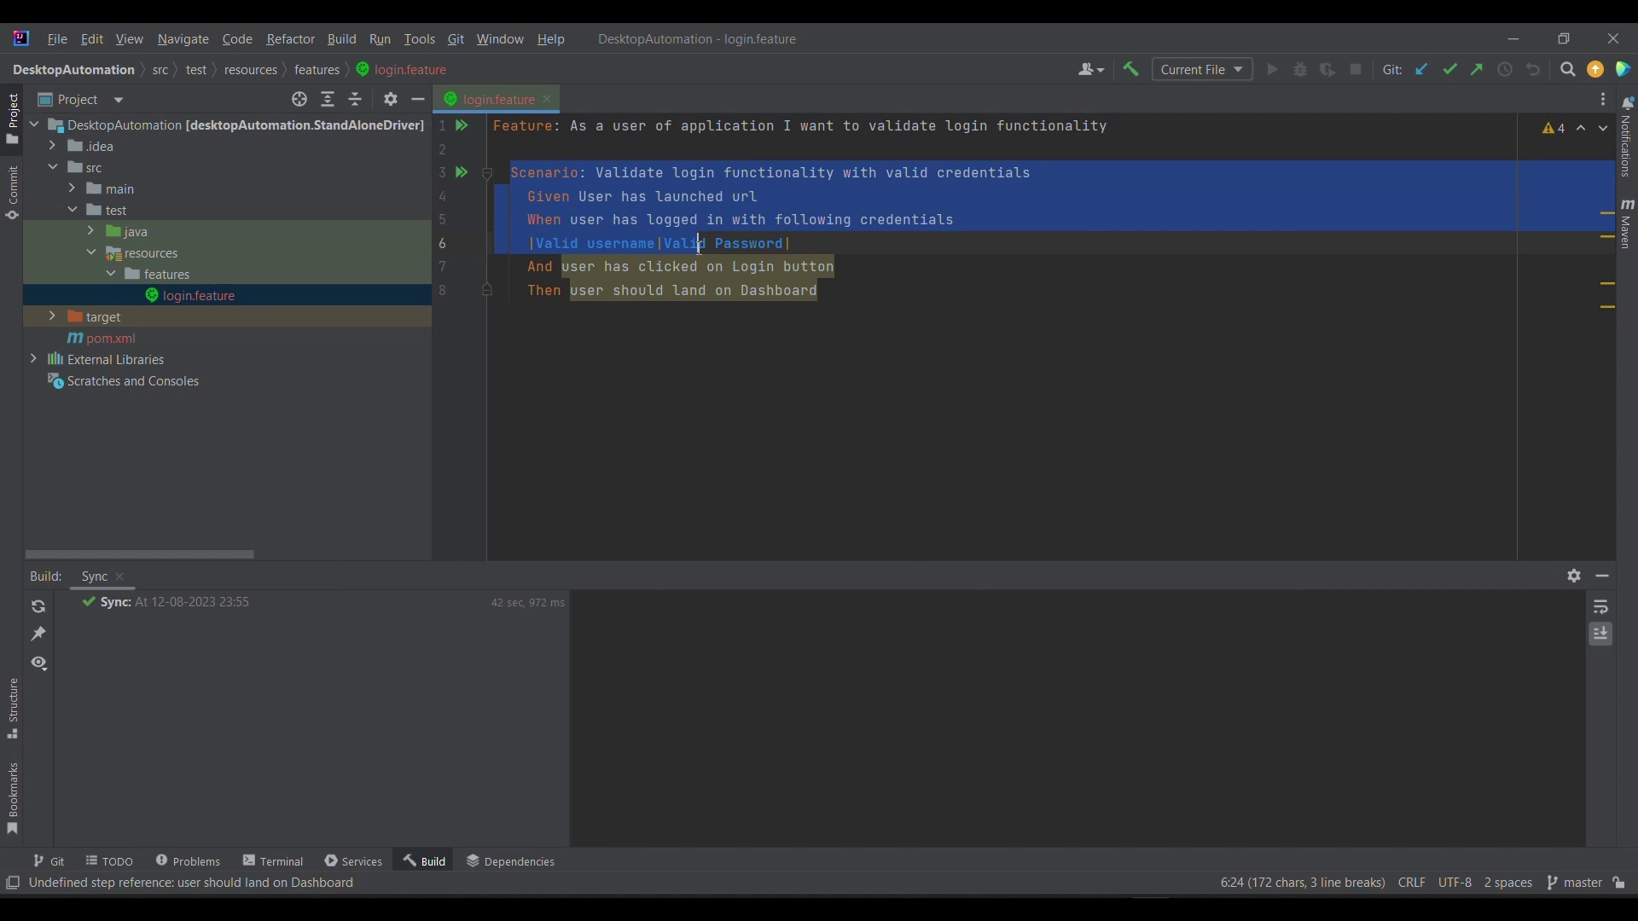
click(858, 289)
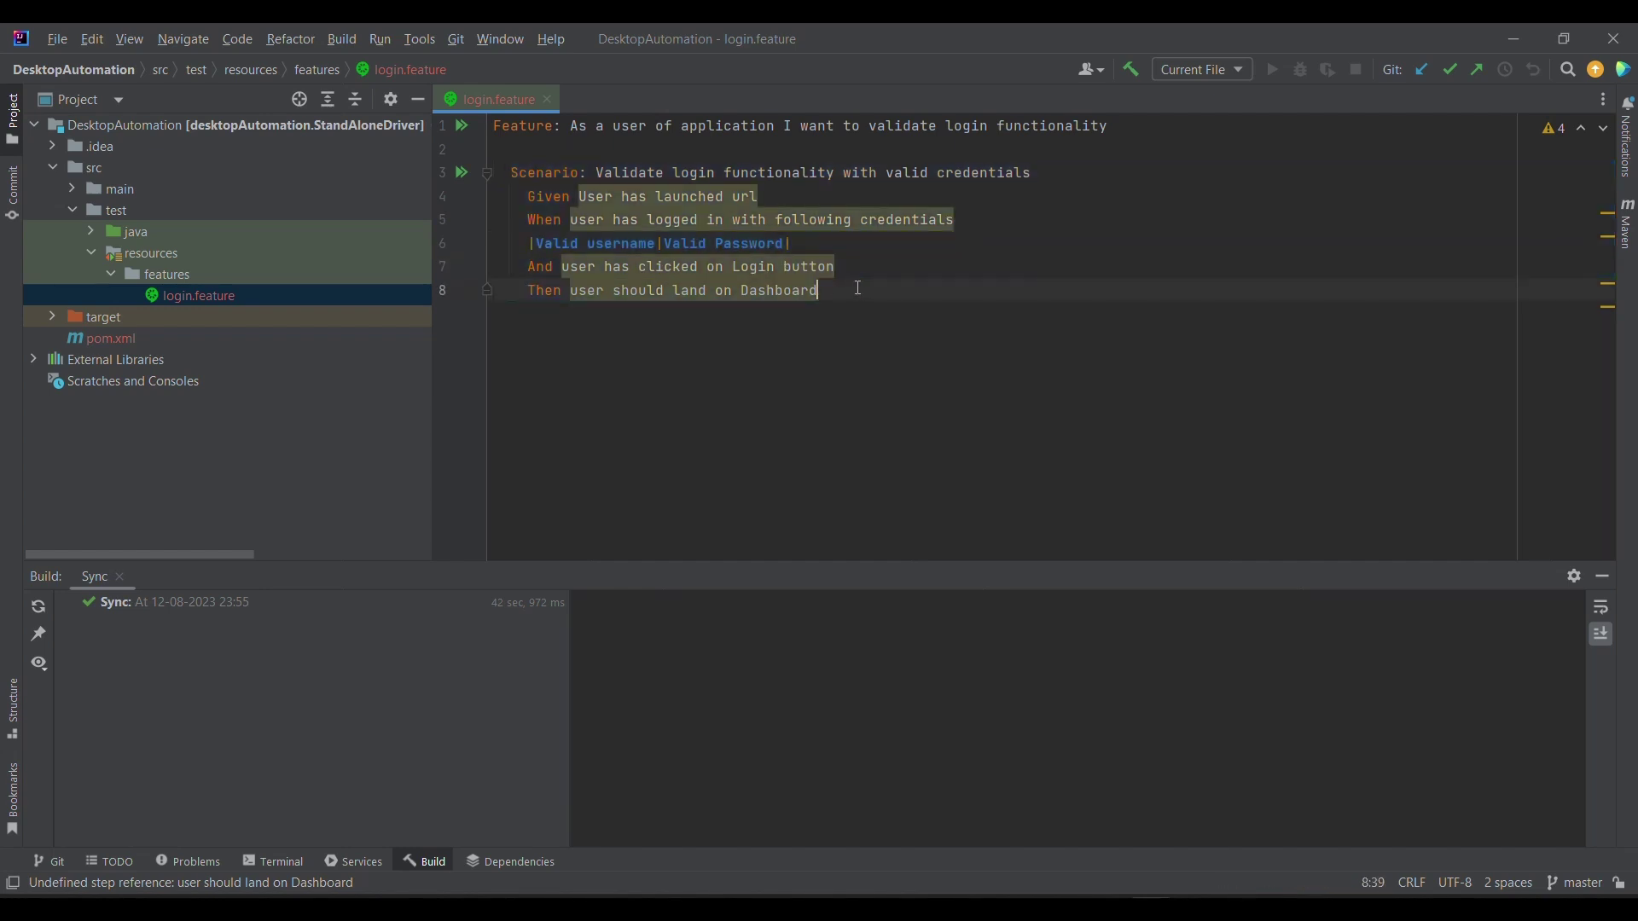
key(Return)
key(Return)
key(ctrl+v)
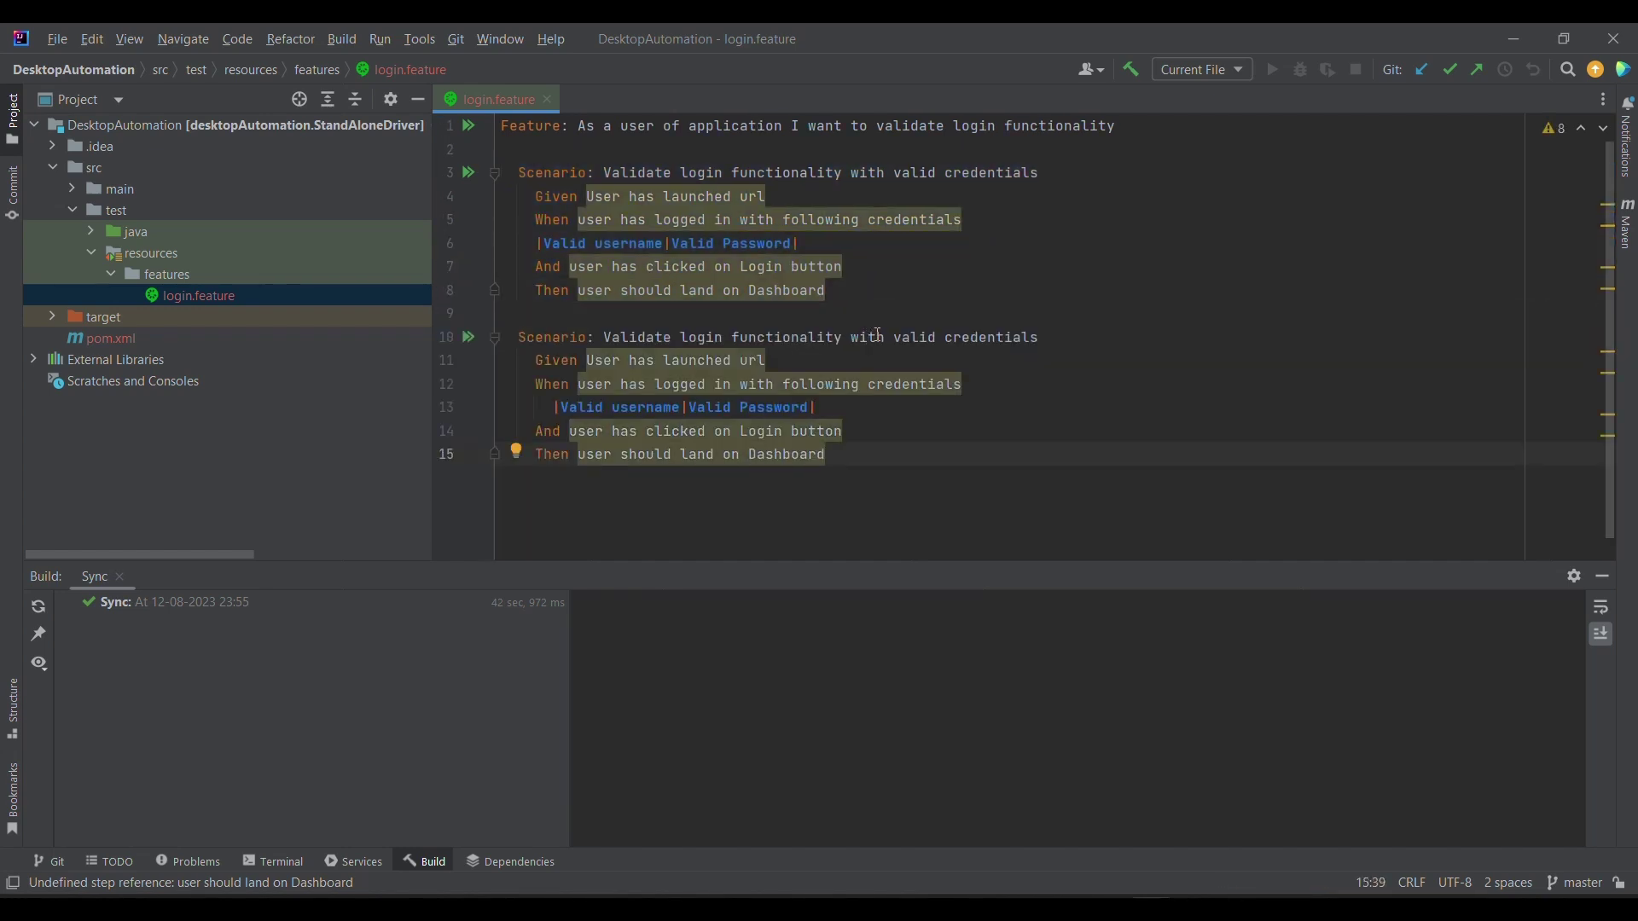
Retitle the copy for invalid credentials and change its row to InValid username, InValid Password
click(894, 337)
text(in)
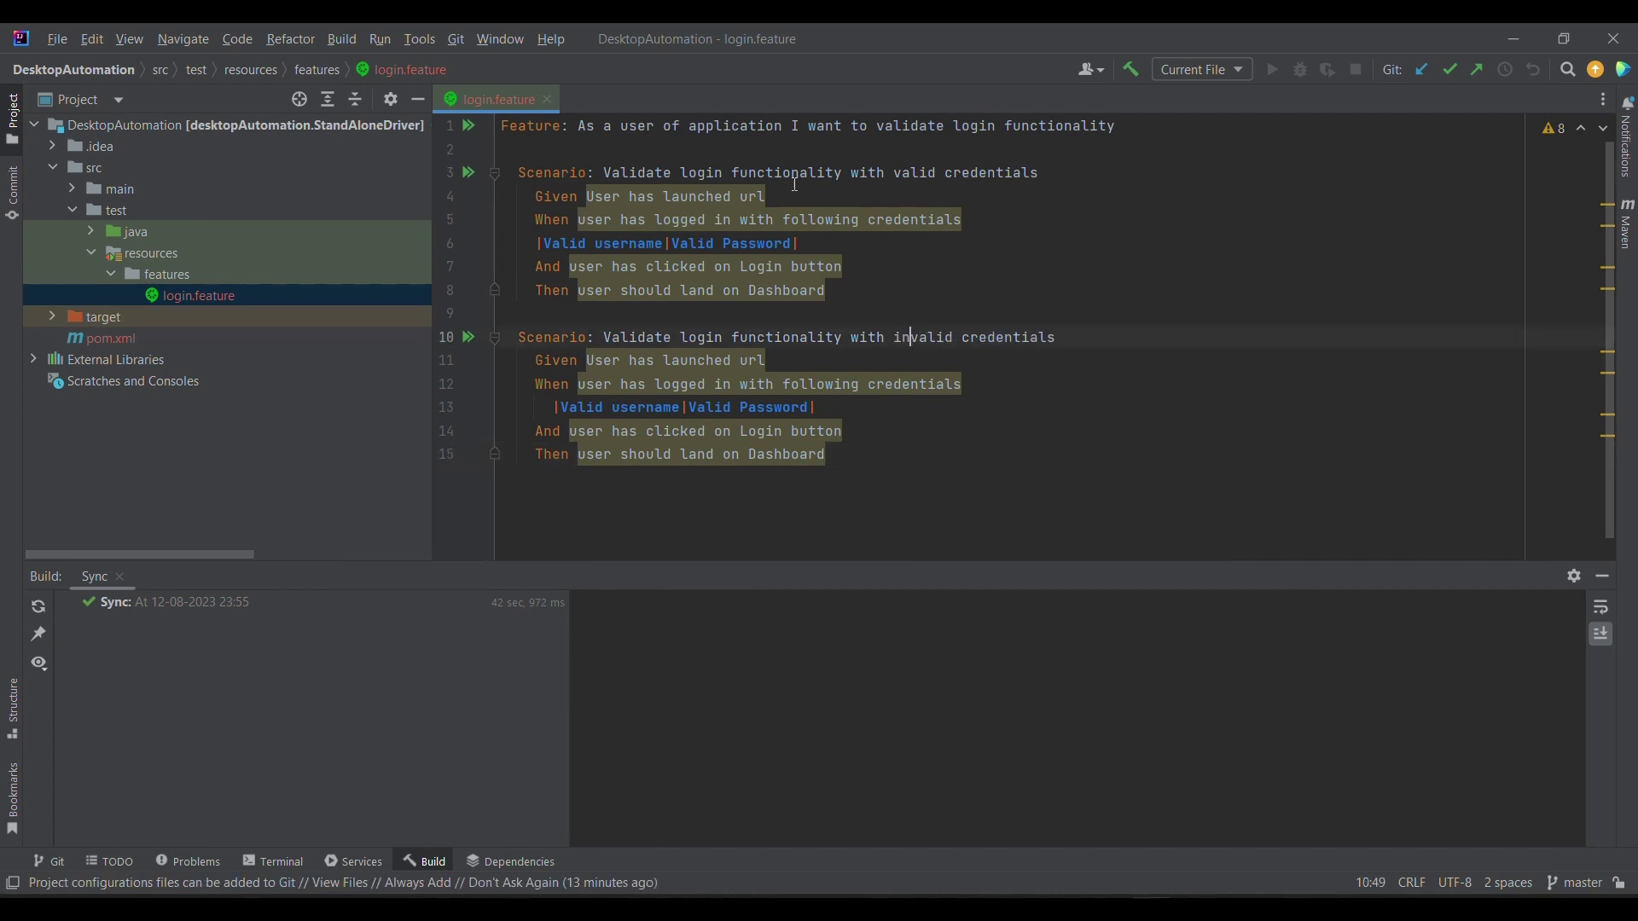
click(560, 407)
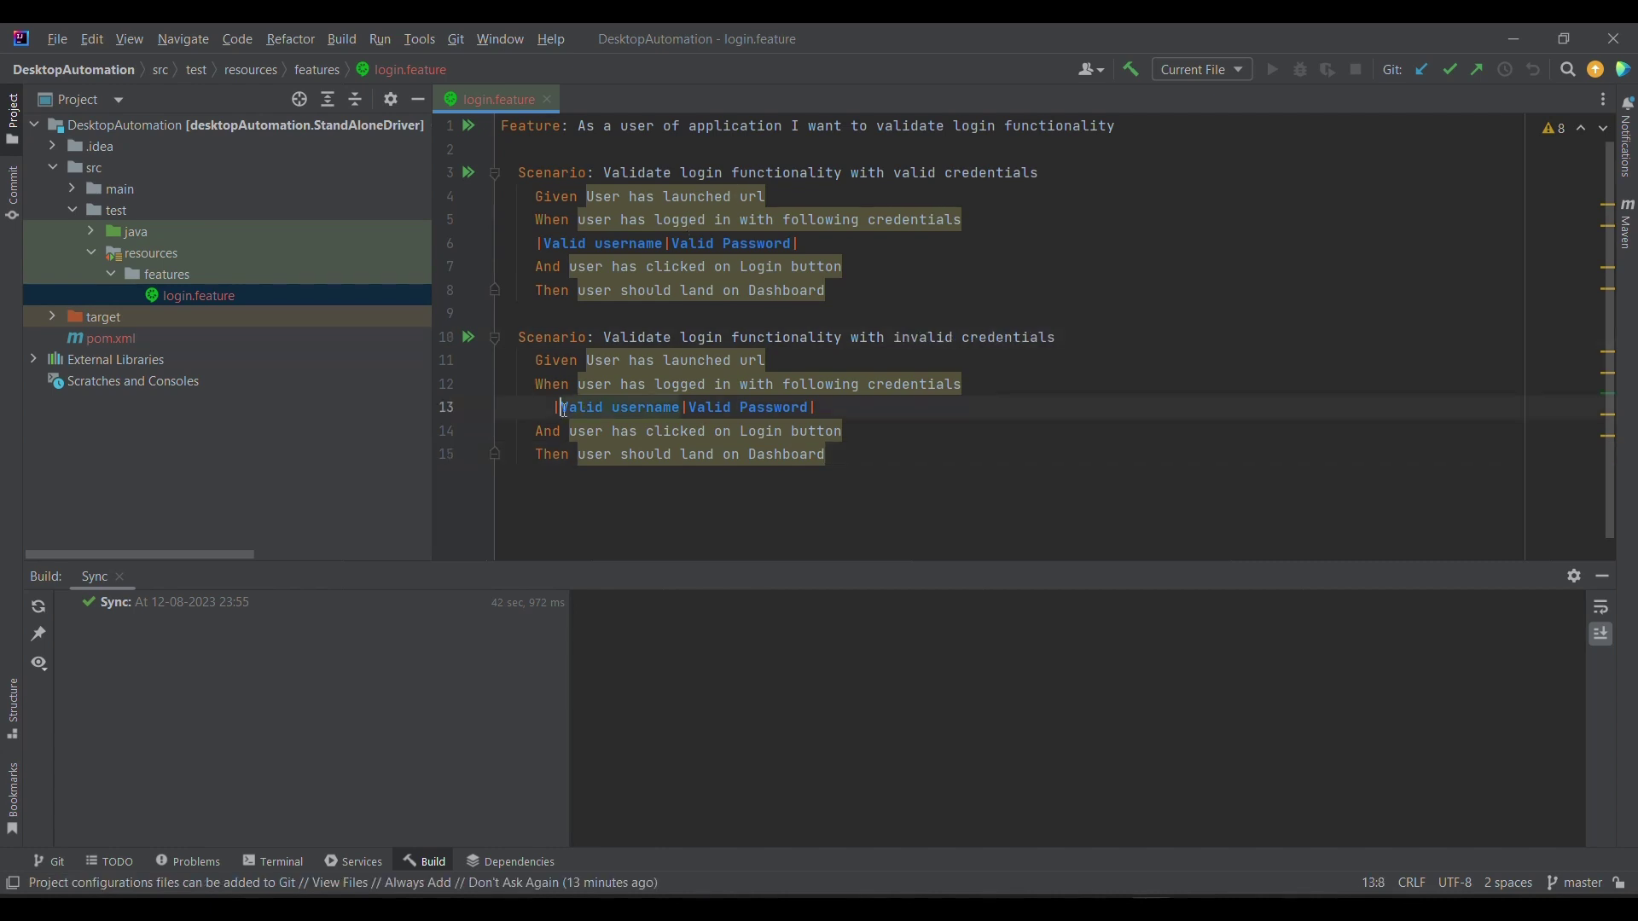
text(In)
click(706, 407)
text(In)
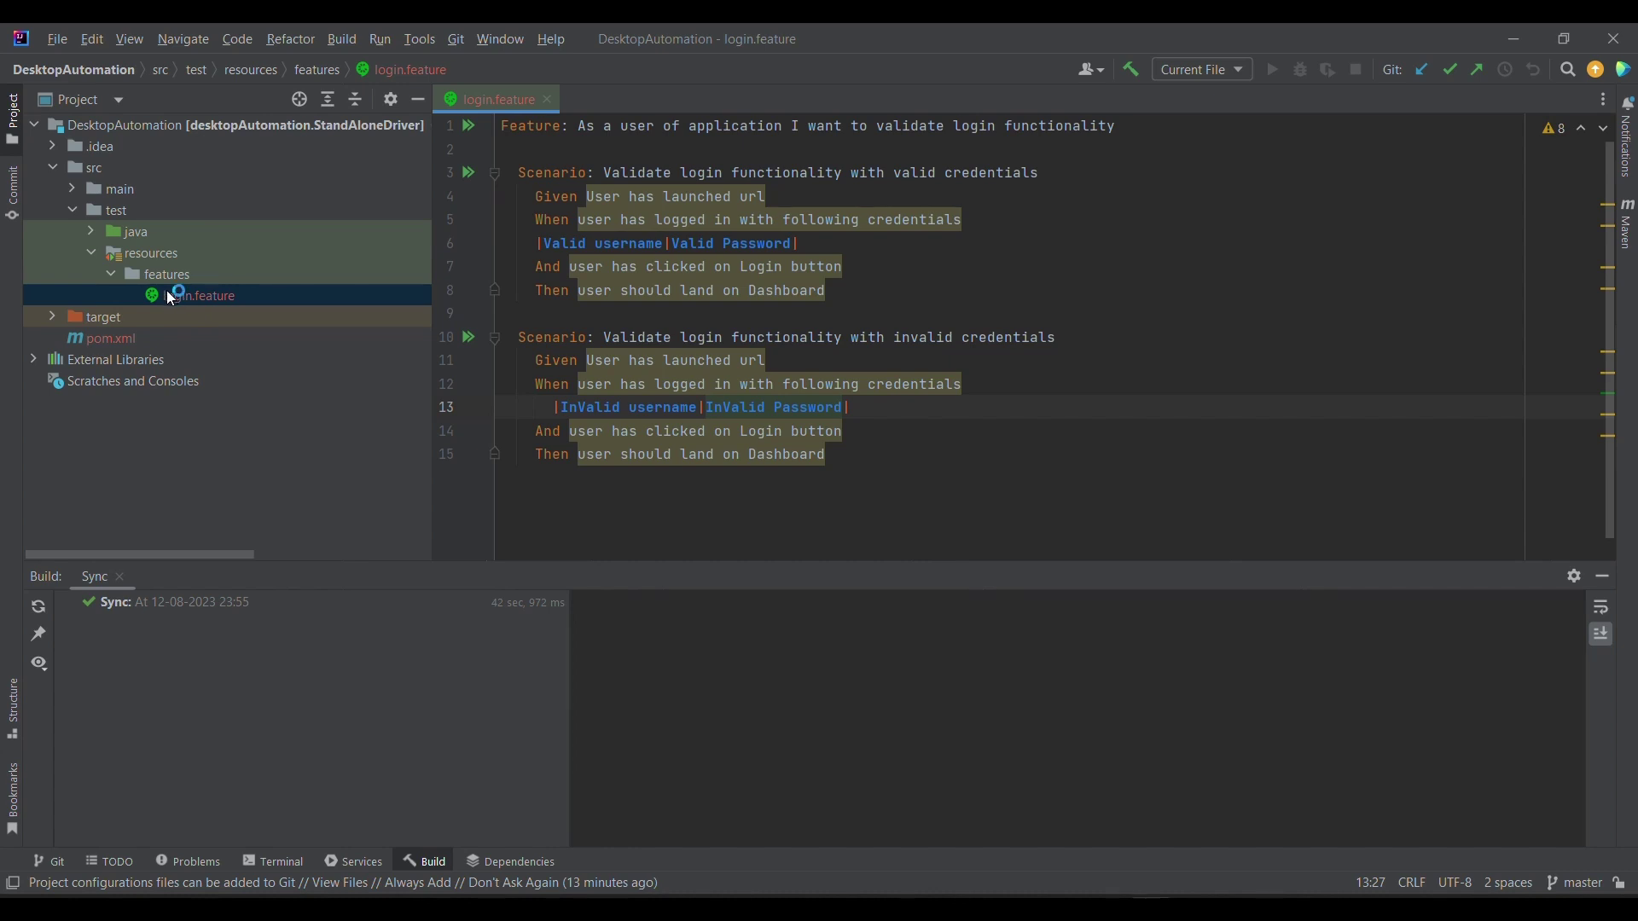
Show Settings' Installed plugins list, with Cucumber for Java and Gherkin enabled
click(61, 39)
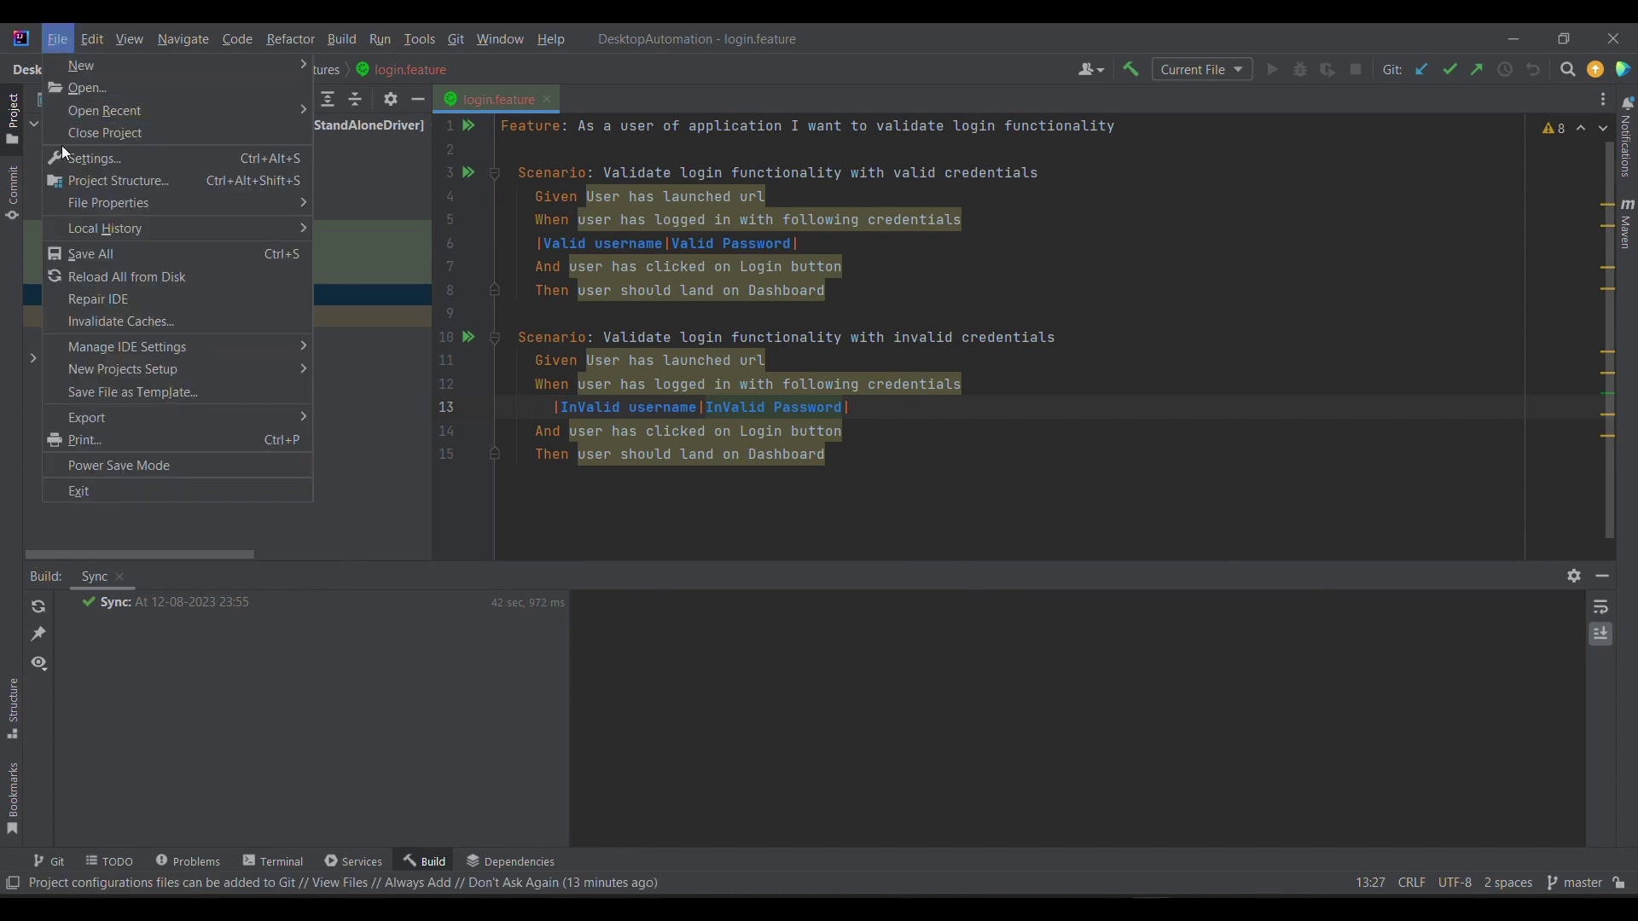
click(84, 166)
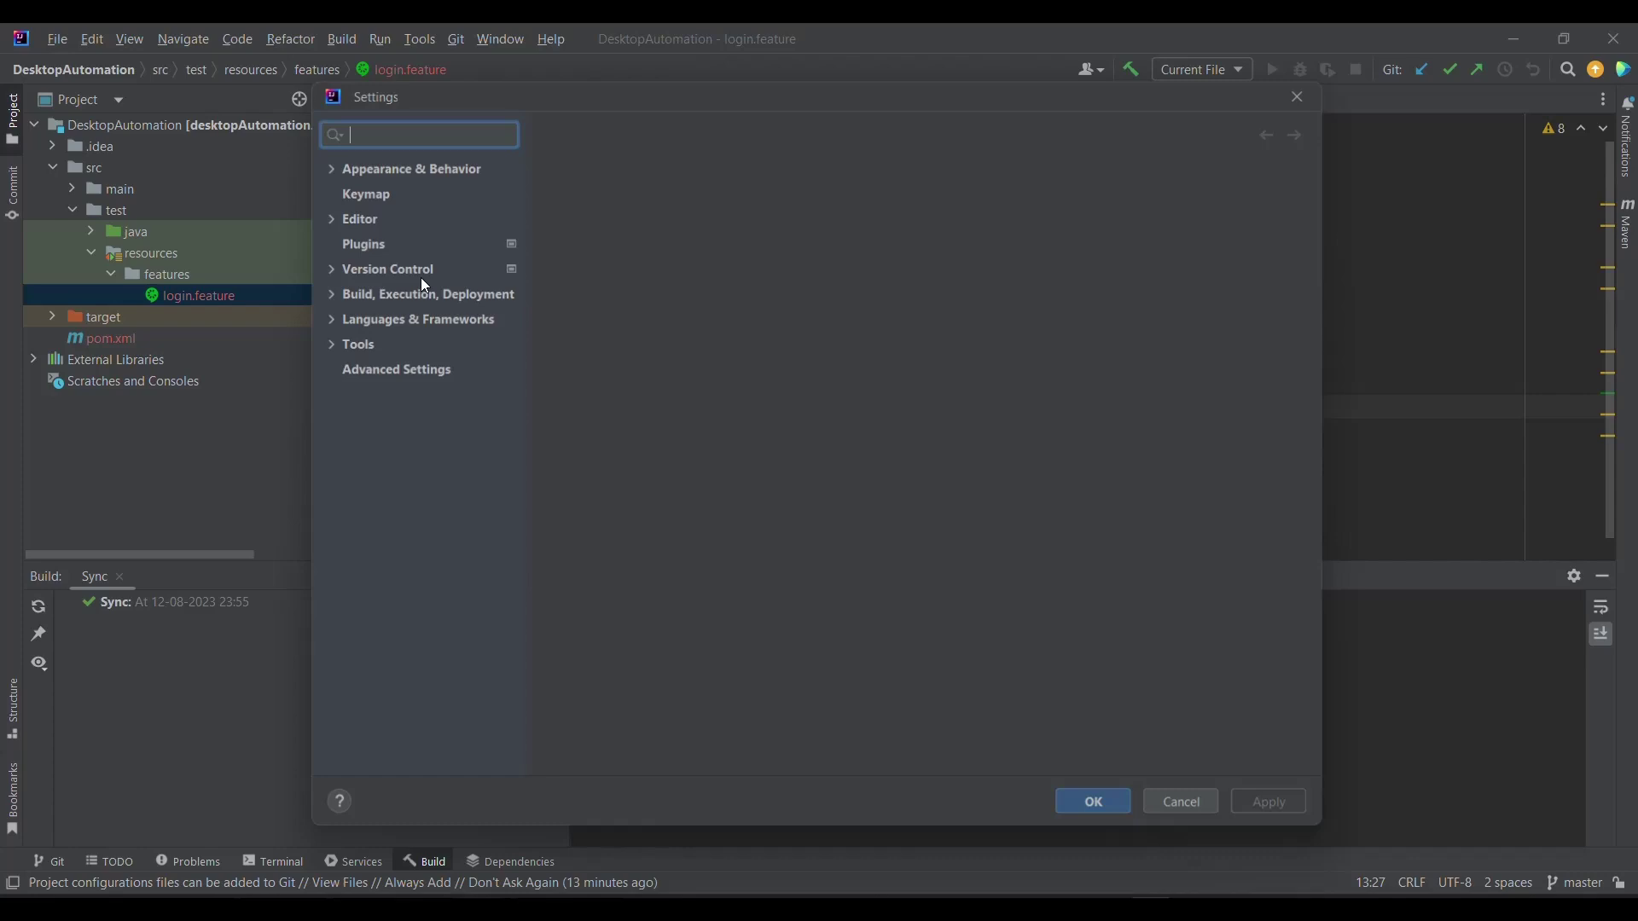
click(357, 447)
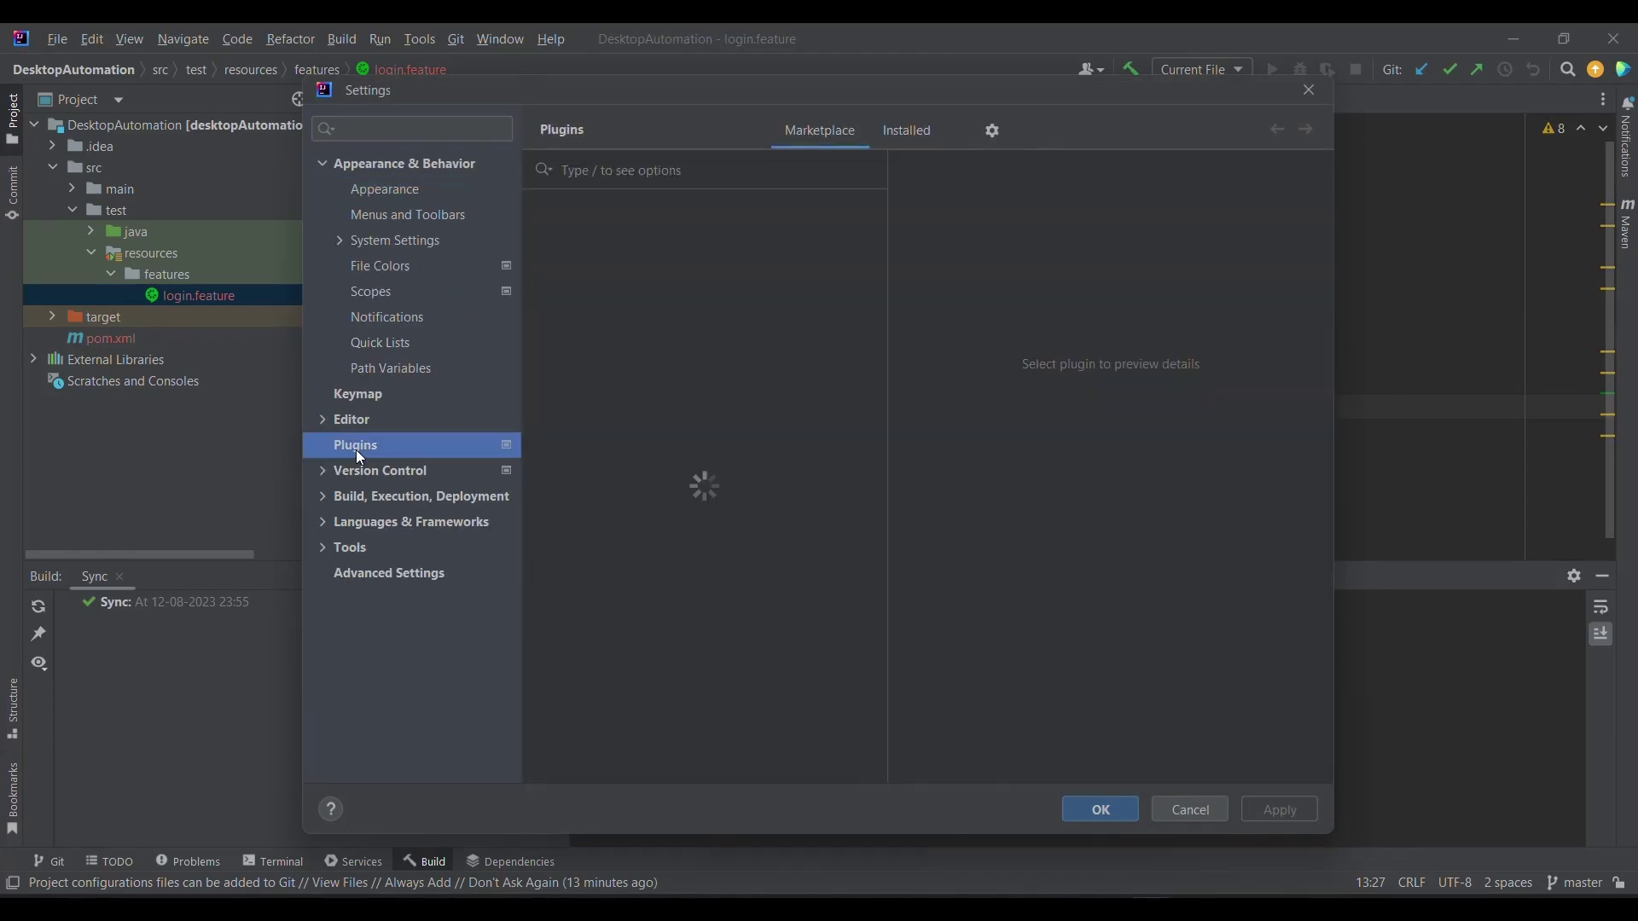
click(894, 131)
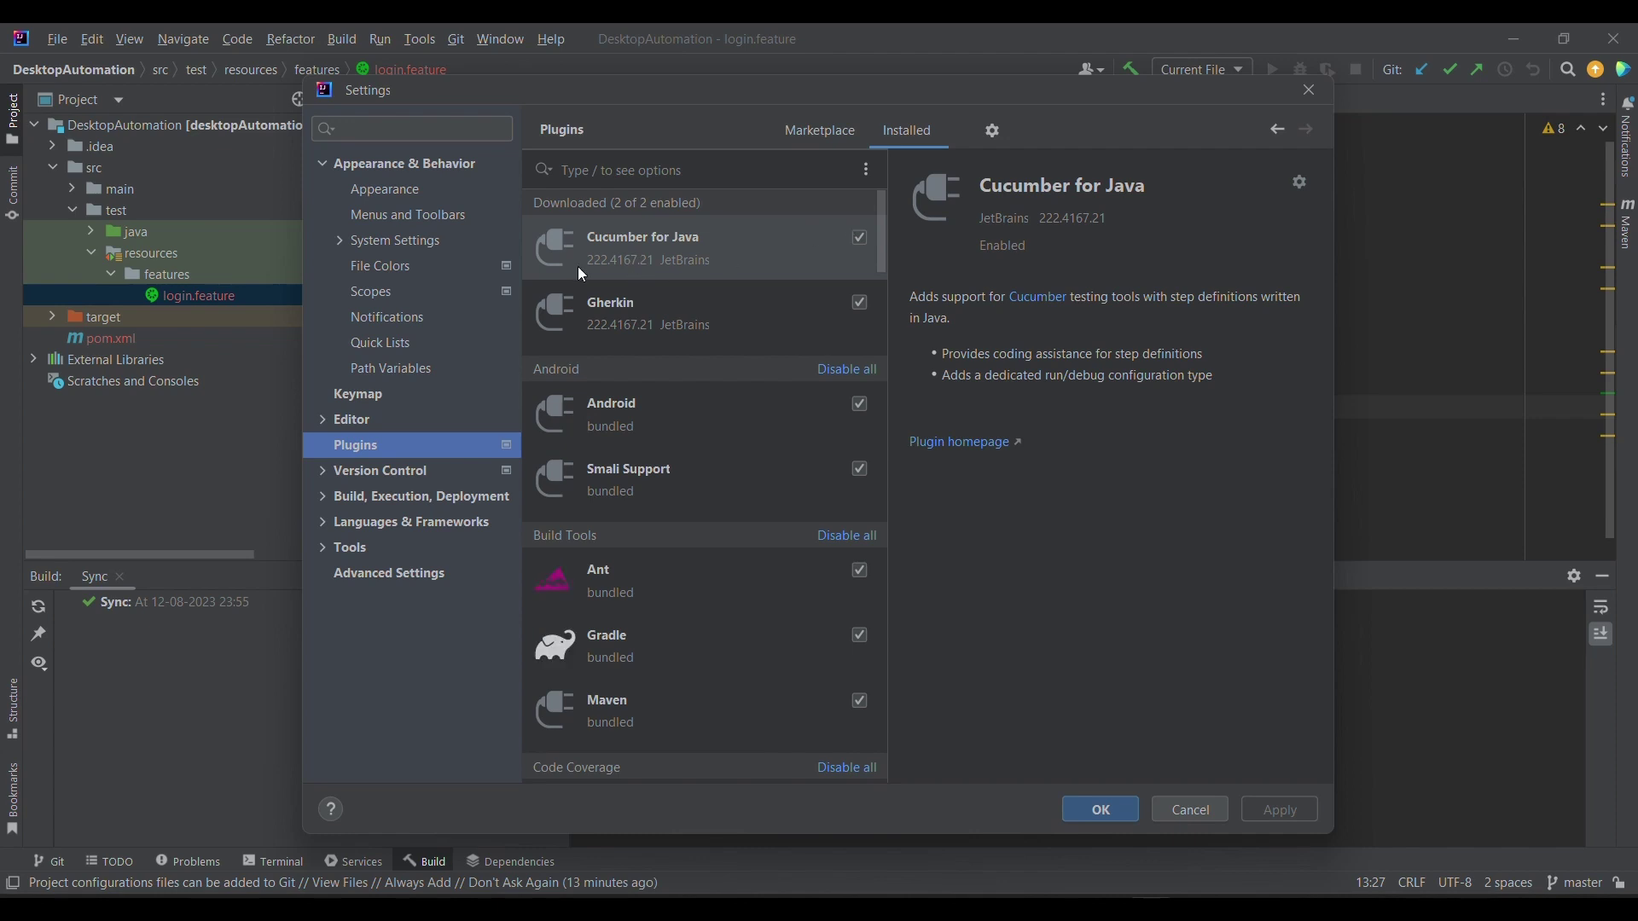
Cancel Settings and highlight each scenario in login.feature while explaining it
click(1191, 810)
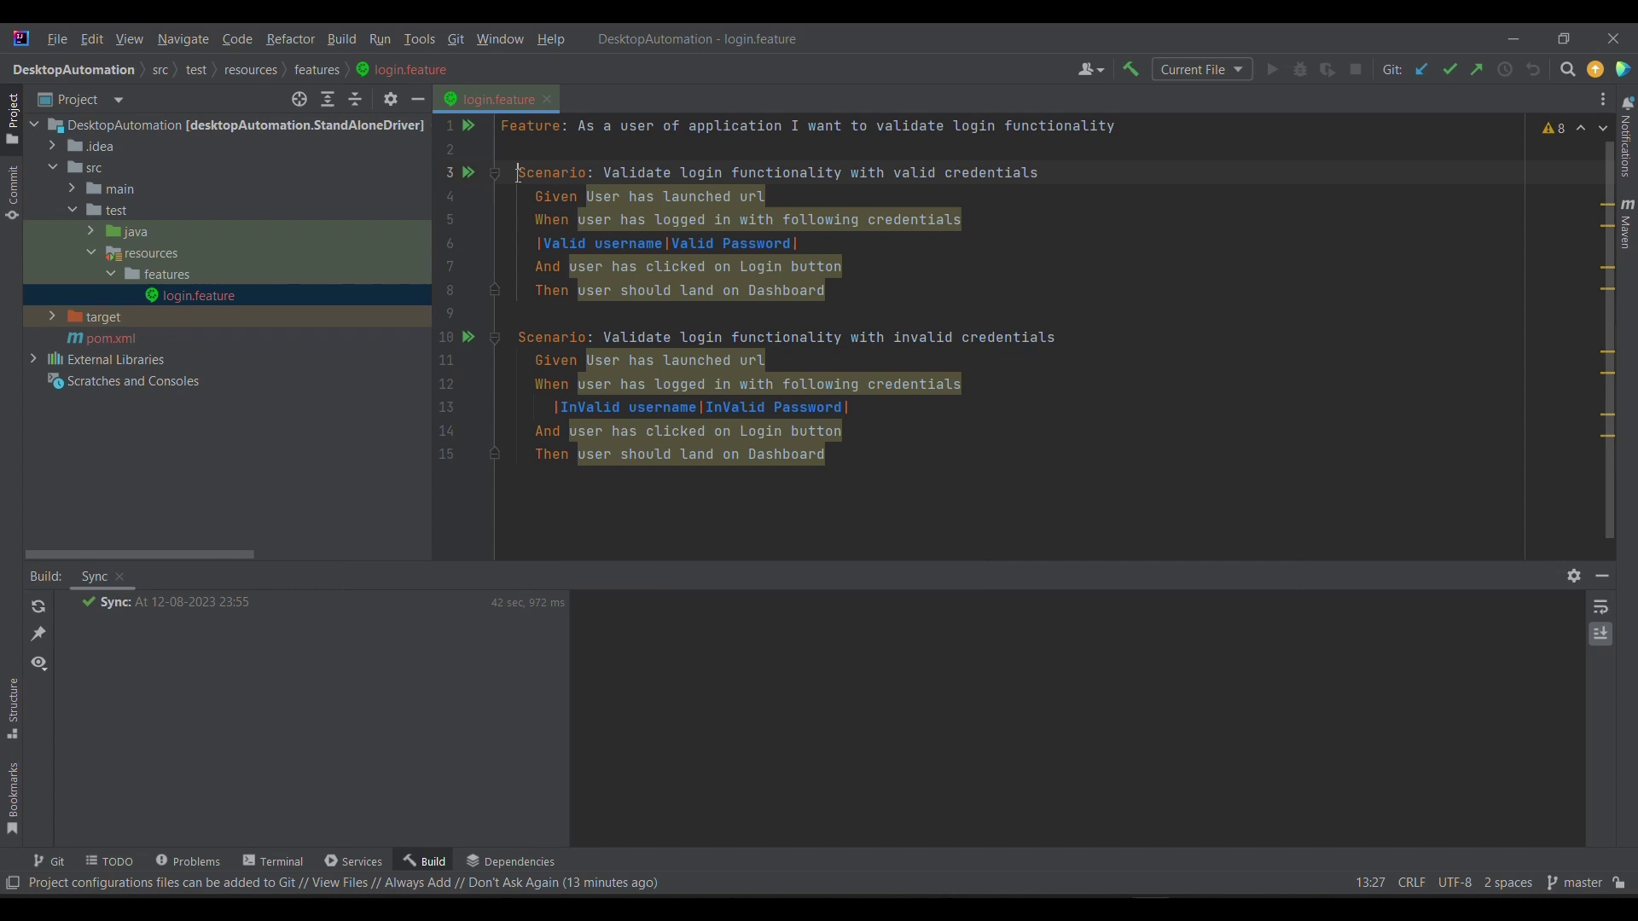
mouse_move(518, 172)
mouse_down()
mouse_move(525, 315)
mouse_move(853, 474)
mouse_up()
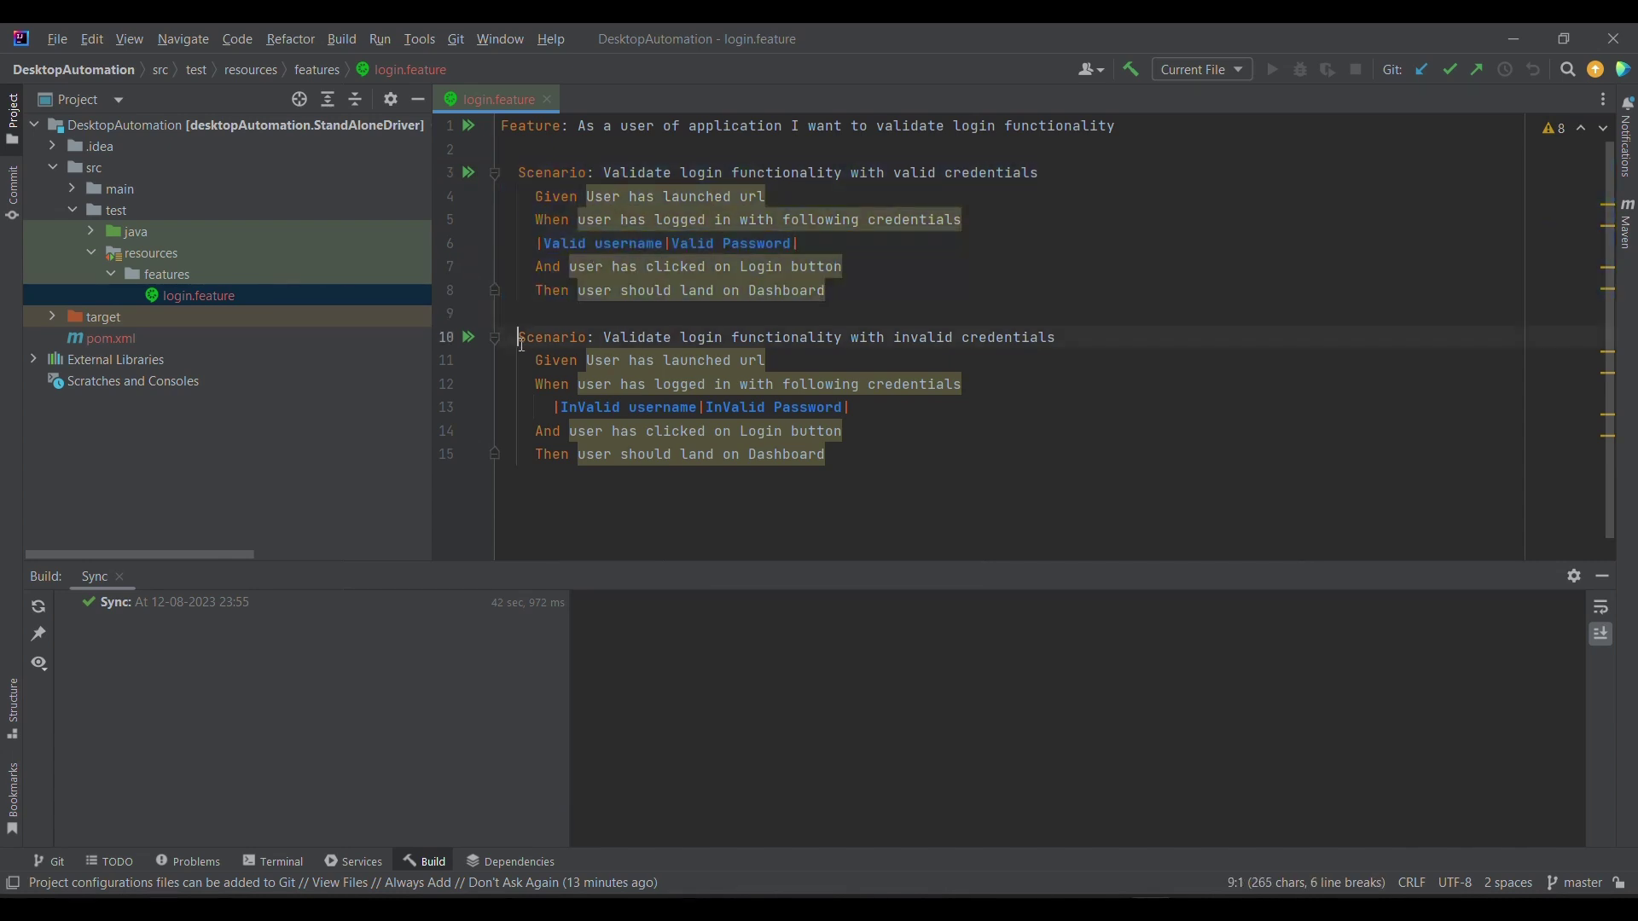
click(197, 301)
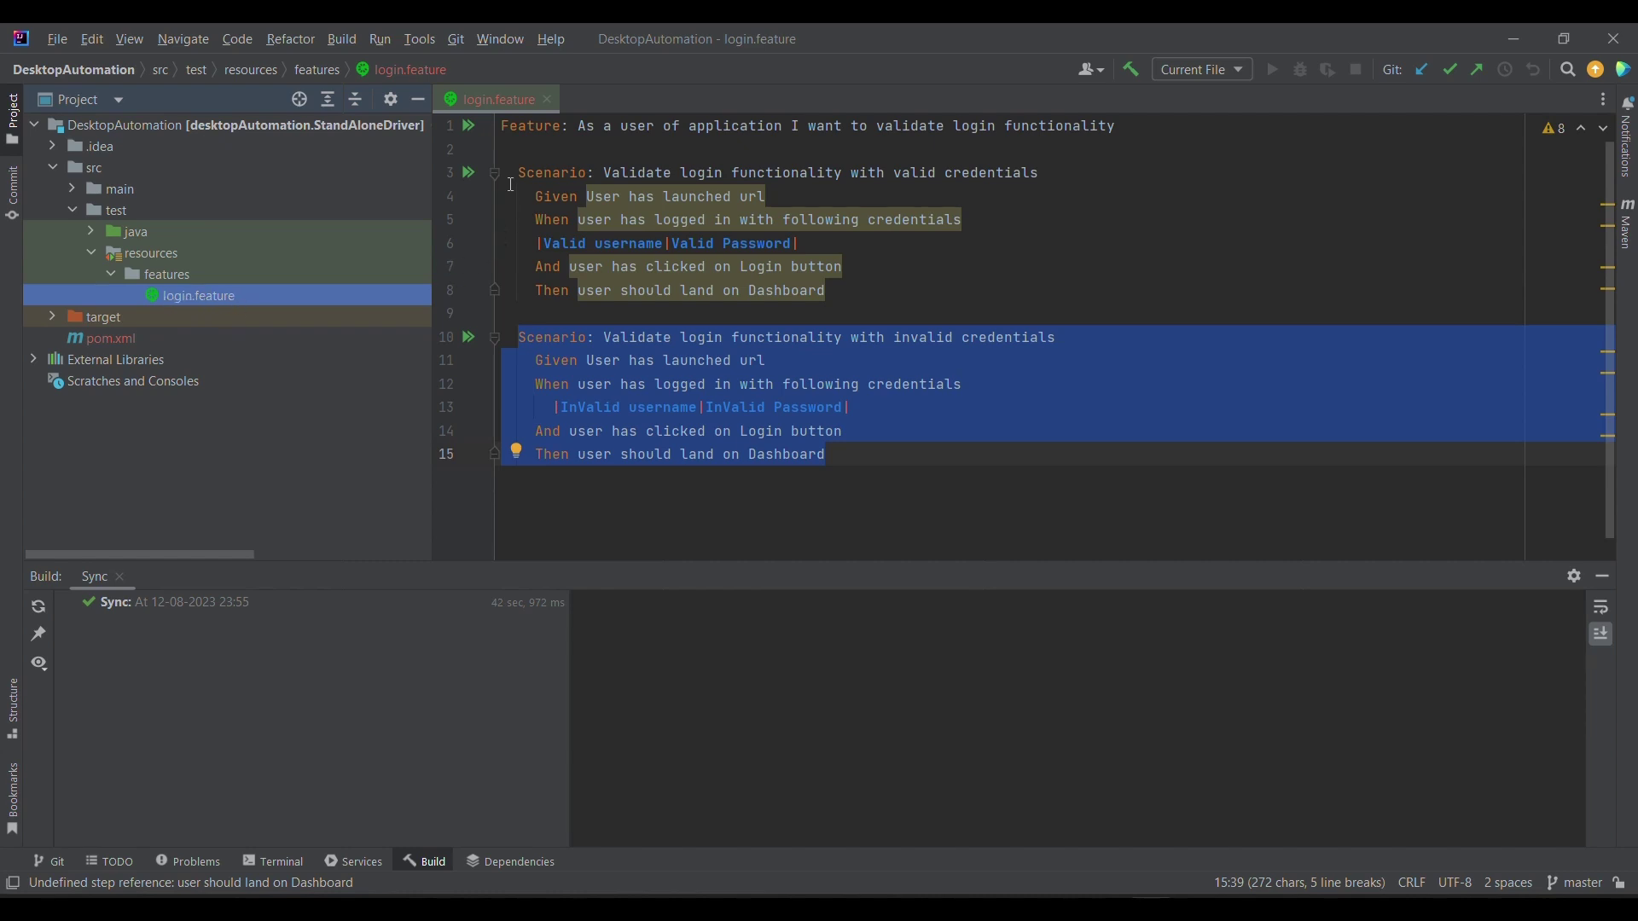
drag(509, 184, 913, 304)
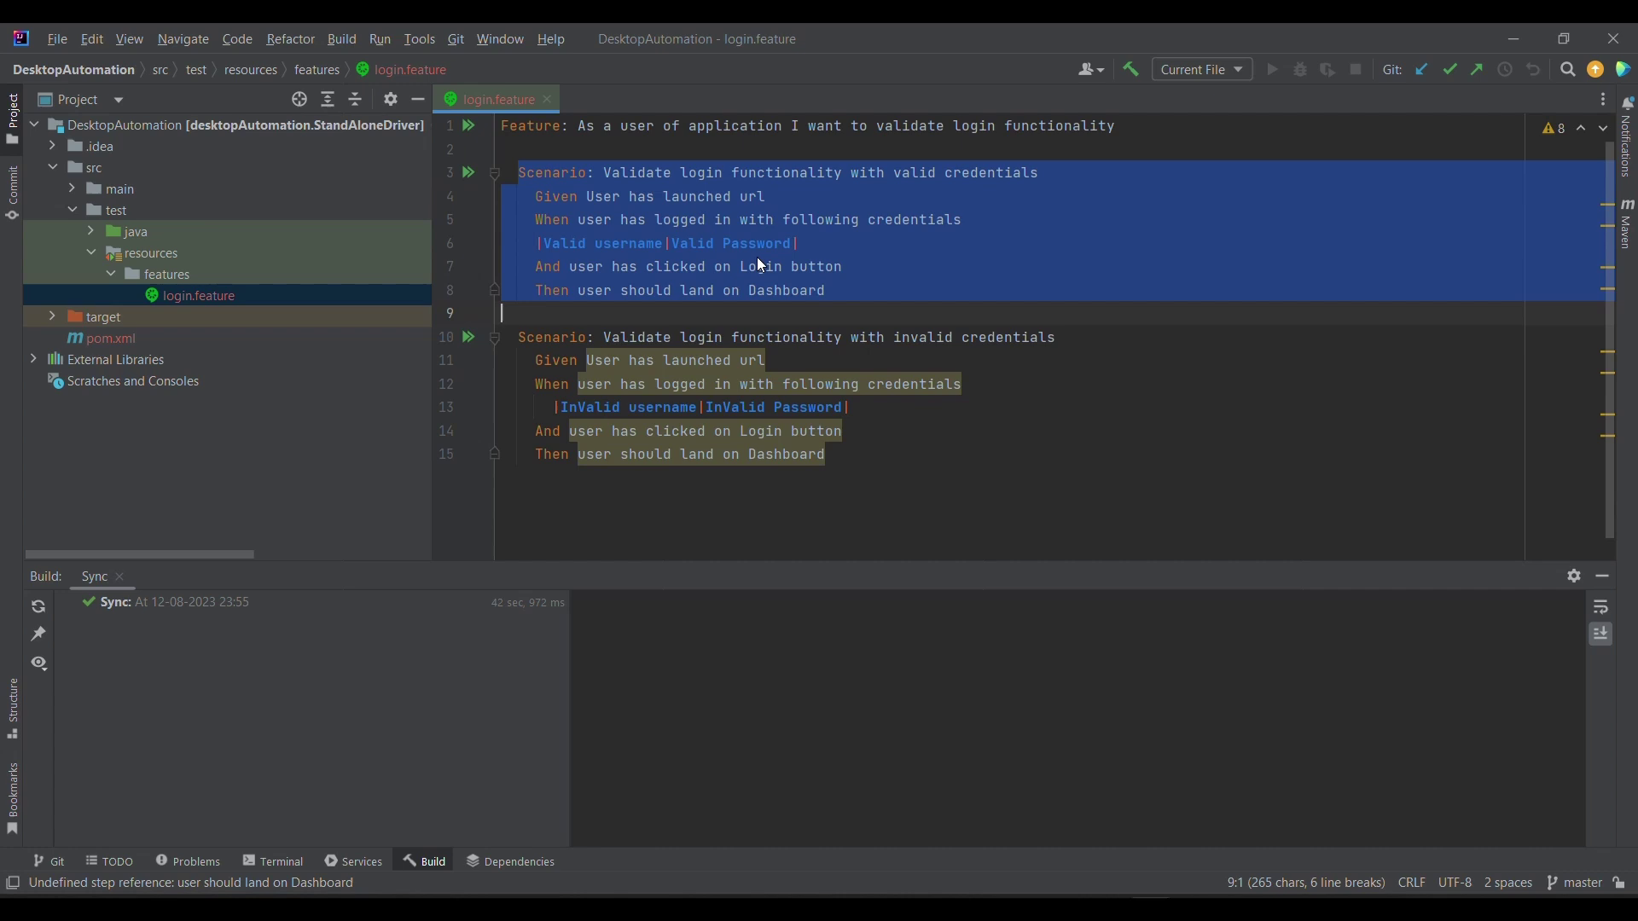
click(552, 125)
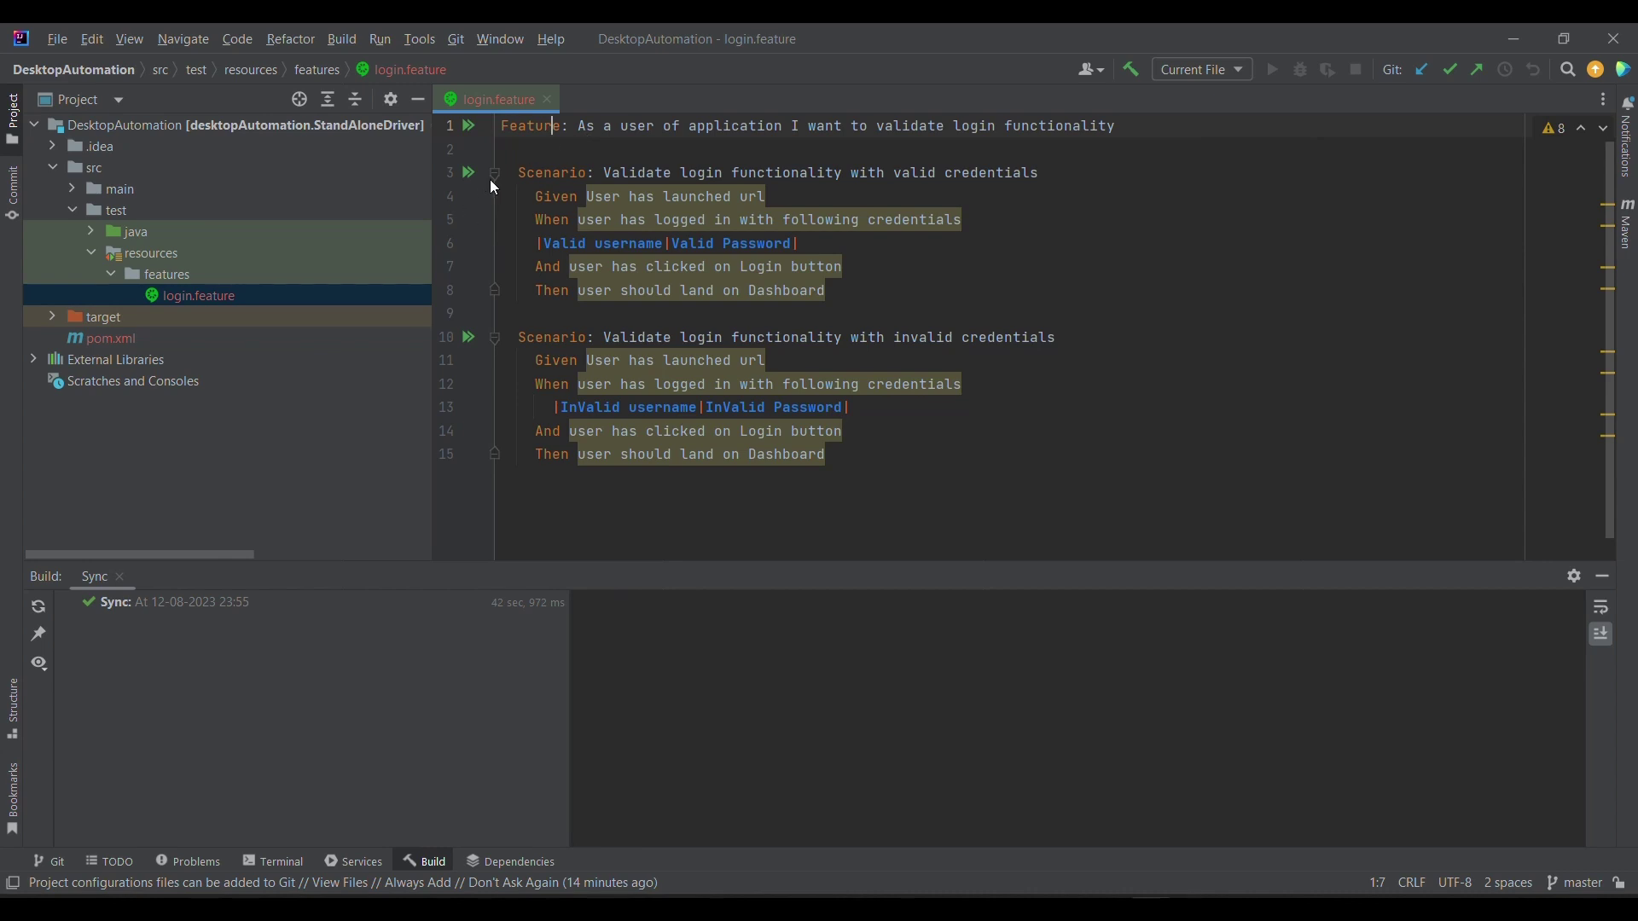
mouse_move(505, 173)
mouse_down()
mouse_move(512, 315)
mouse_move(895, 467)
mouse_up()
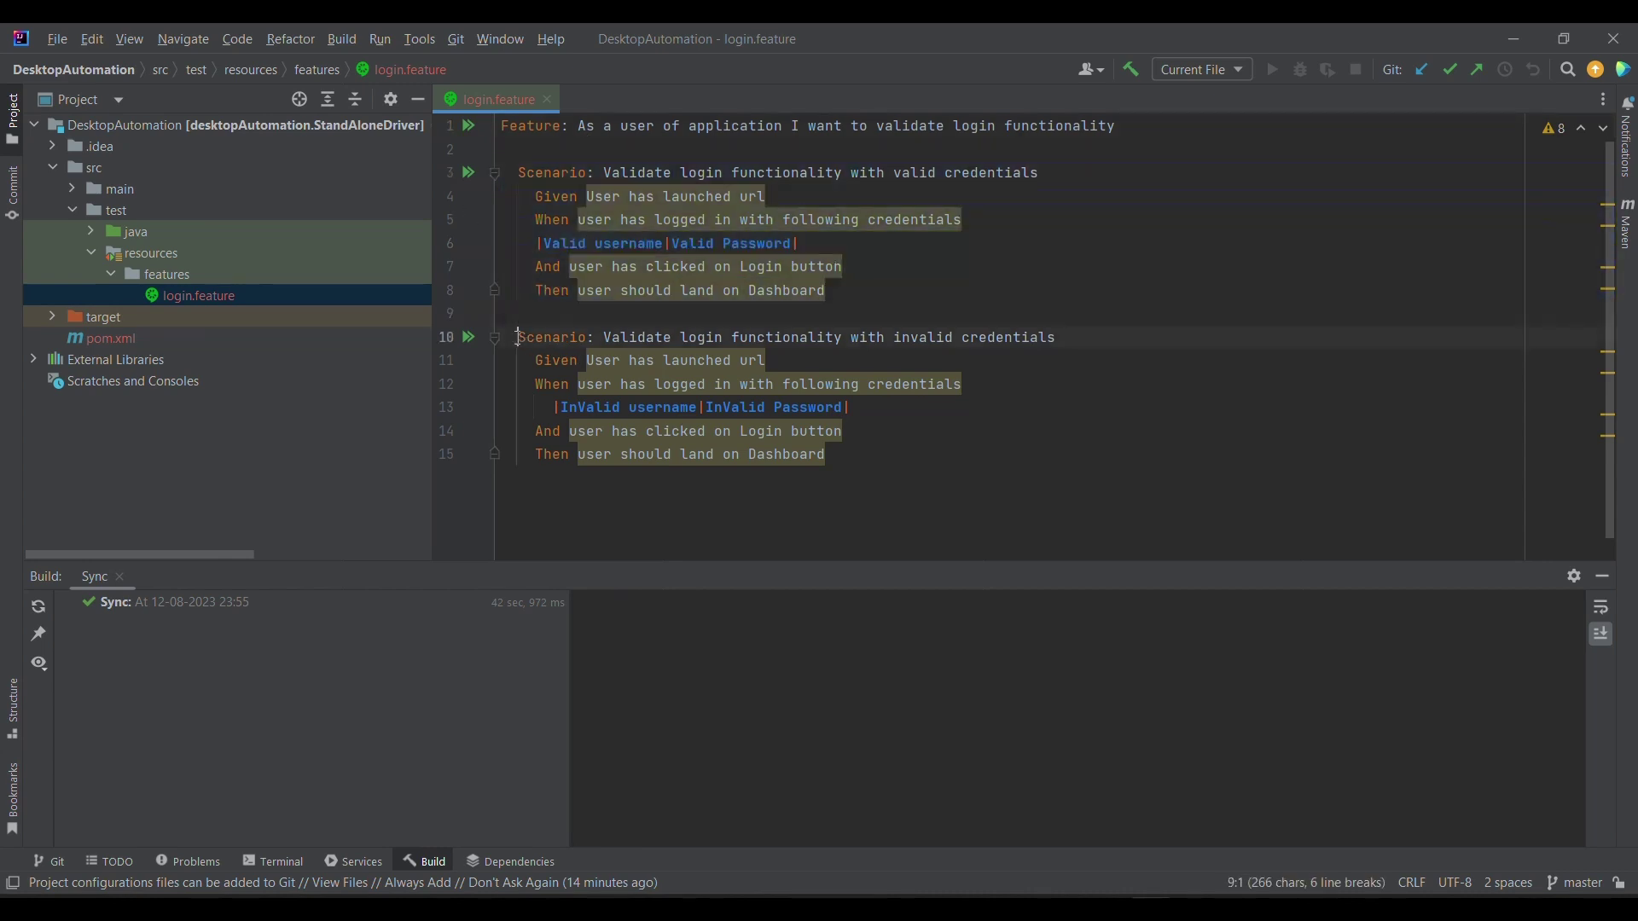
click(899, 467)
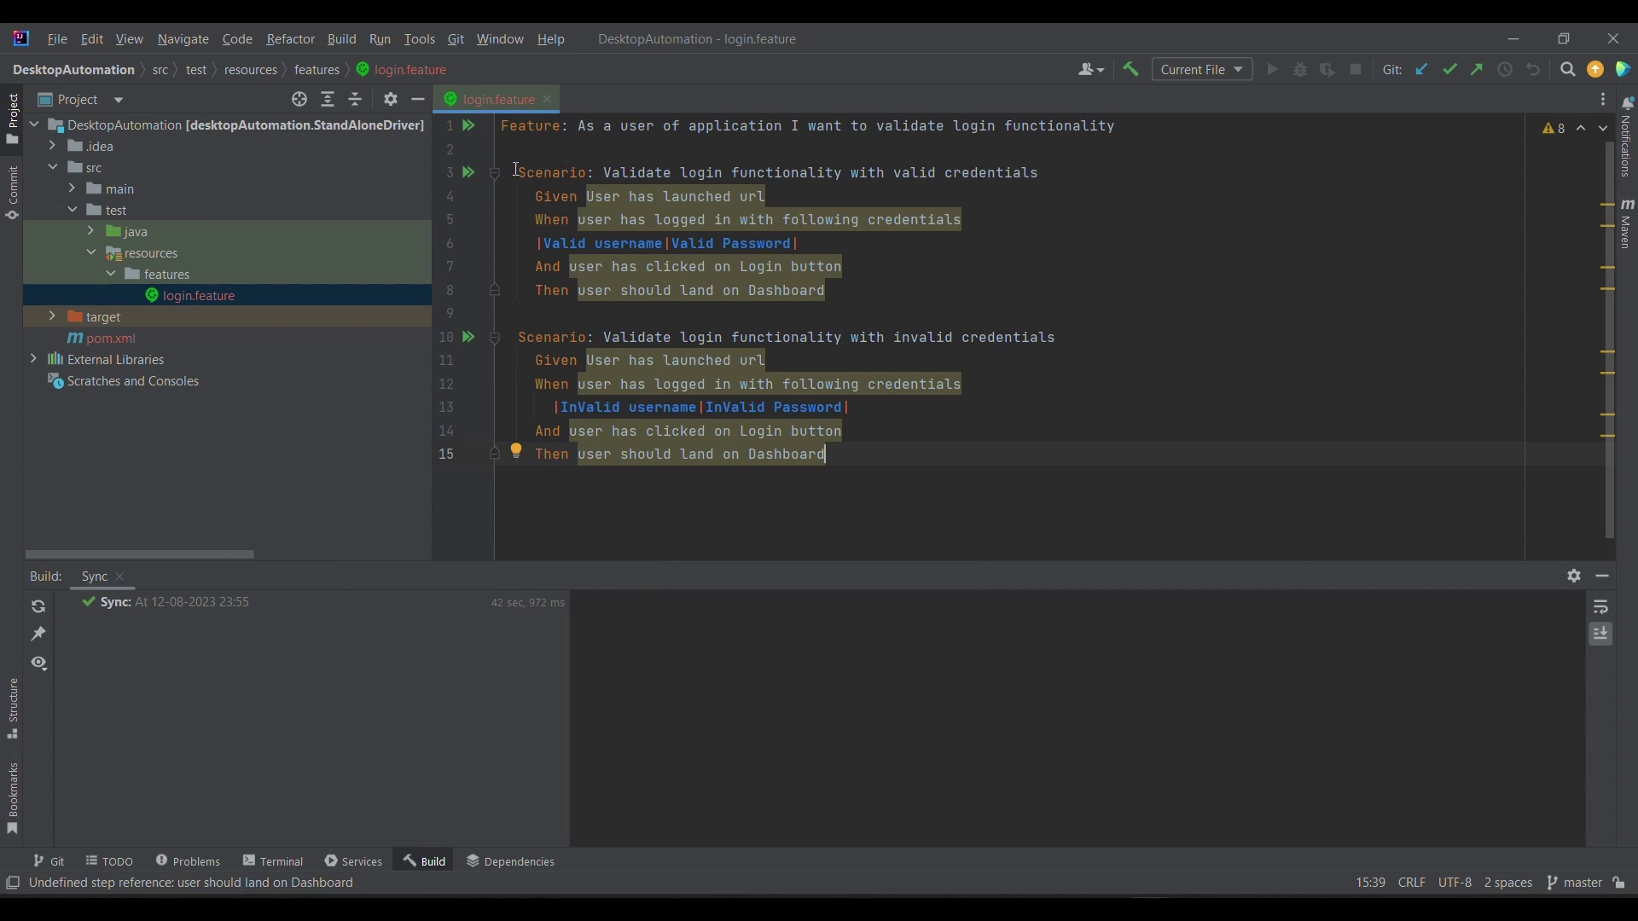
drag(515, 169, 868, 287)
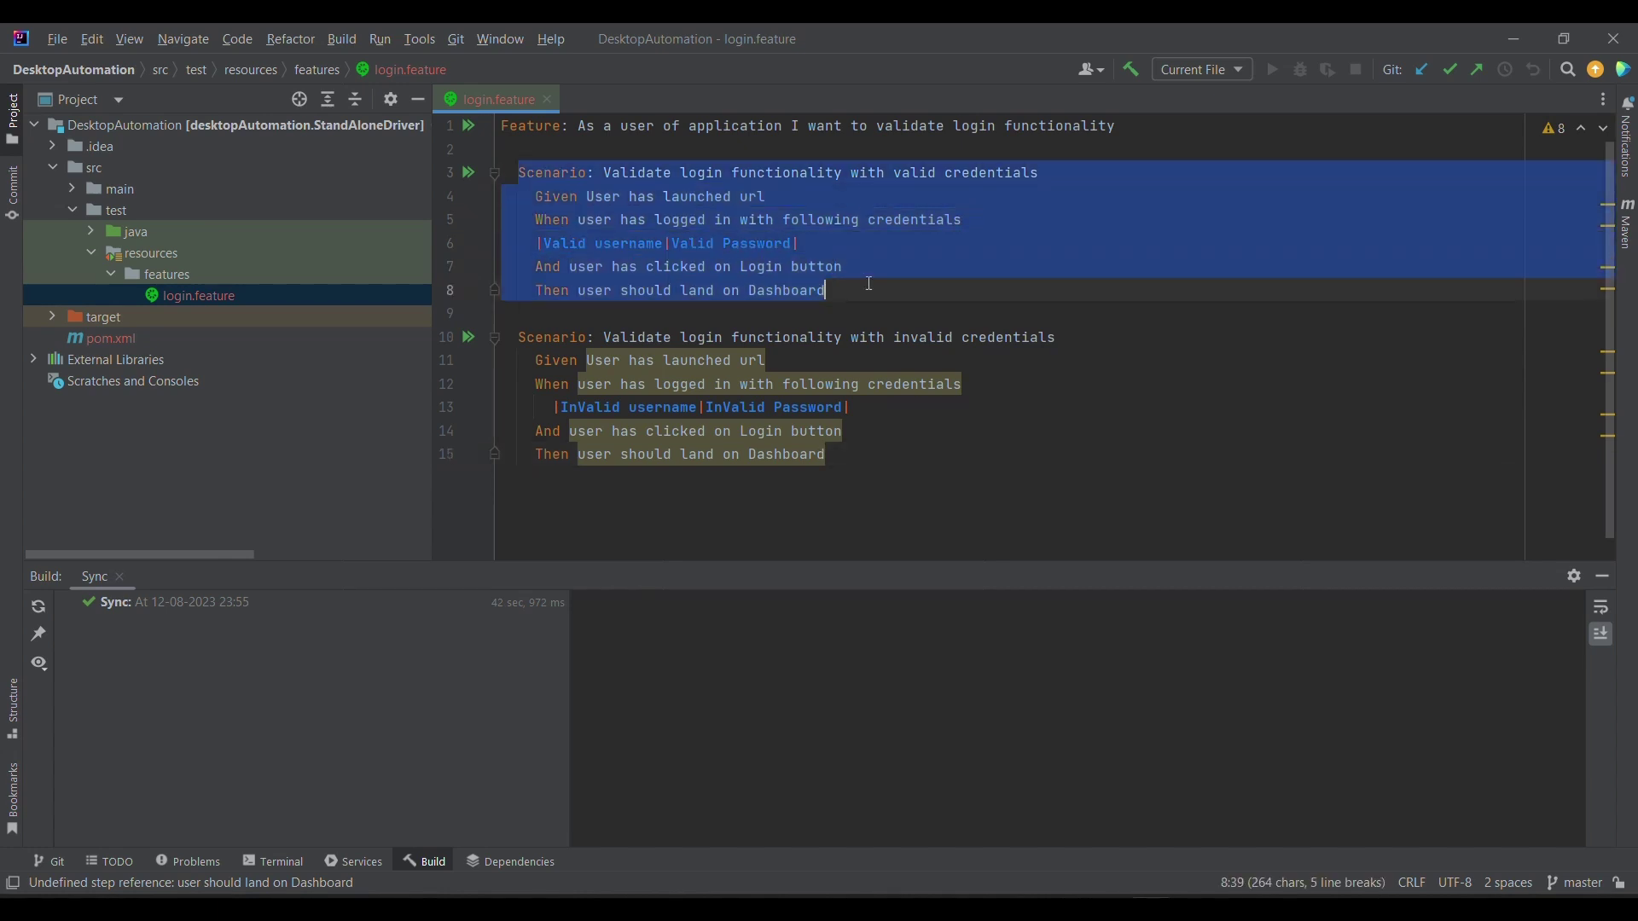
click(714, 194)
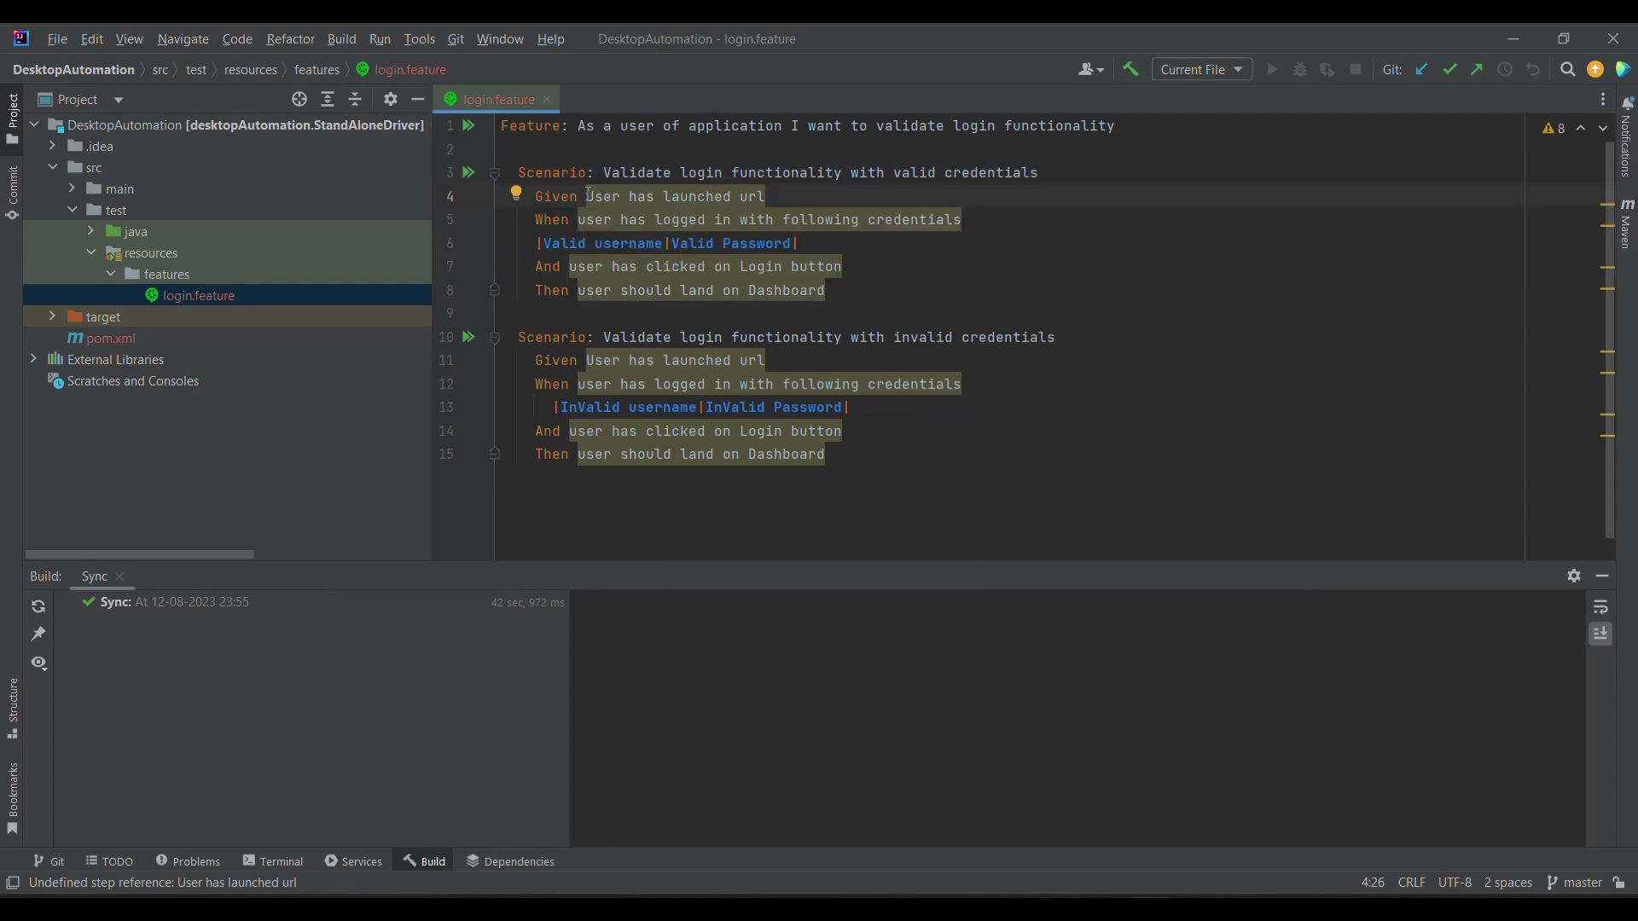
mouse_move(586, 196)
mouse_down()
mouse_move(703, 219)
mouse_move(766, 196)
mouse_up()
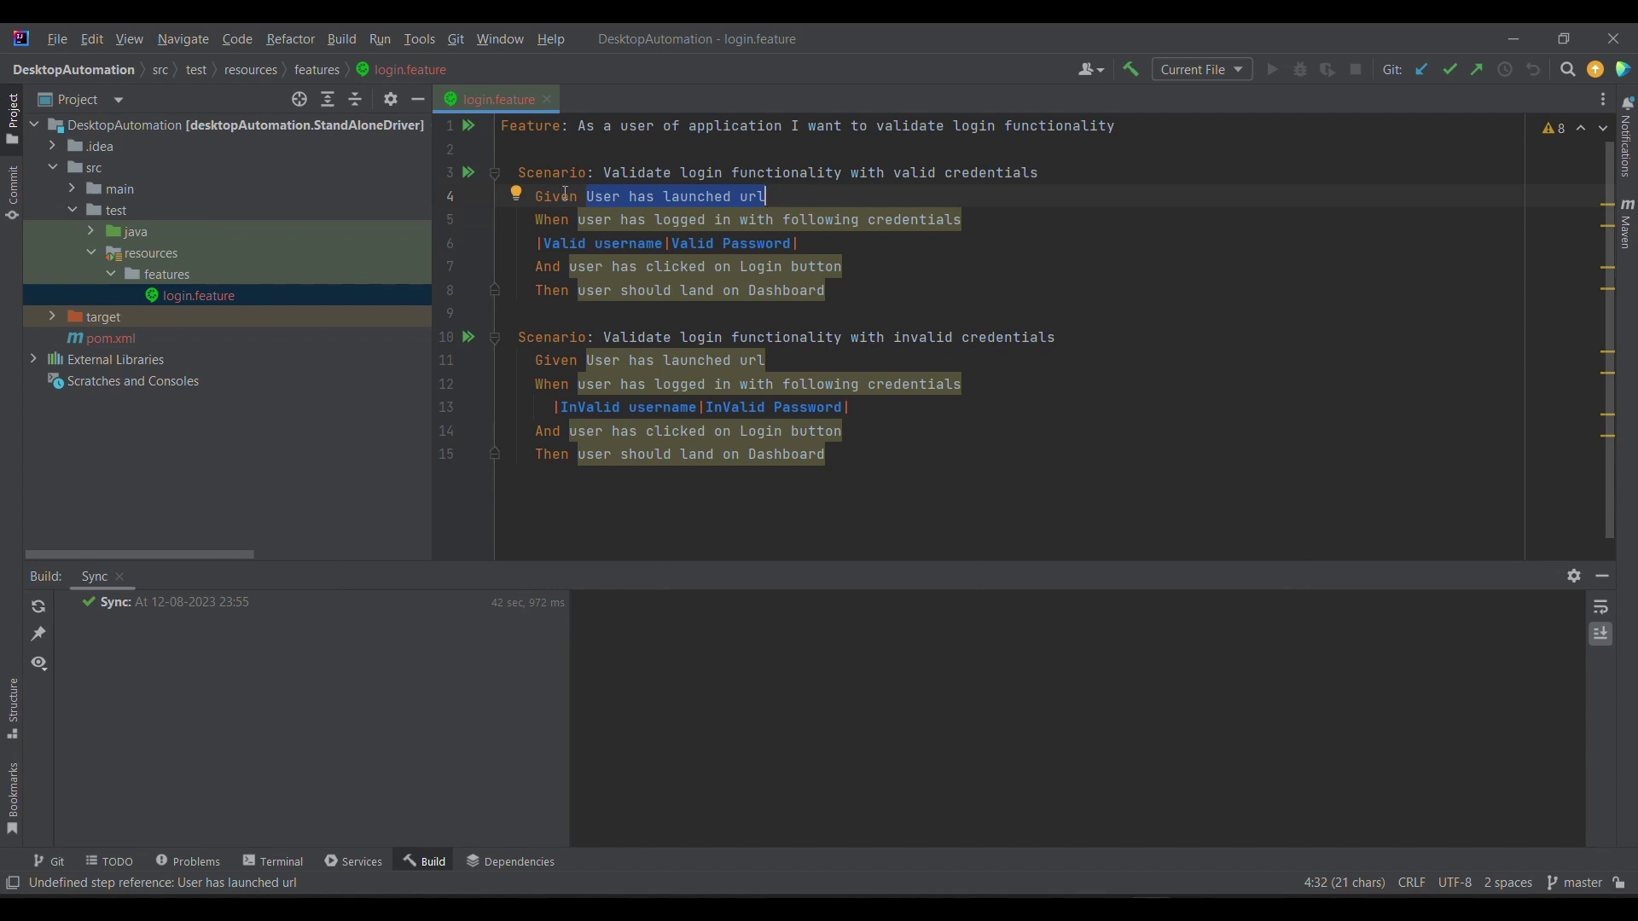
click(587, 245)
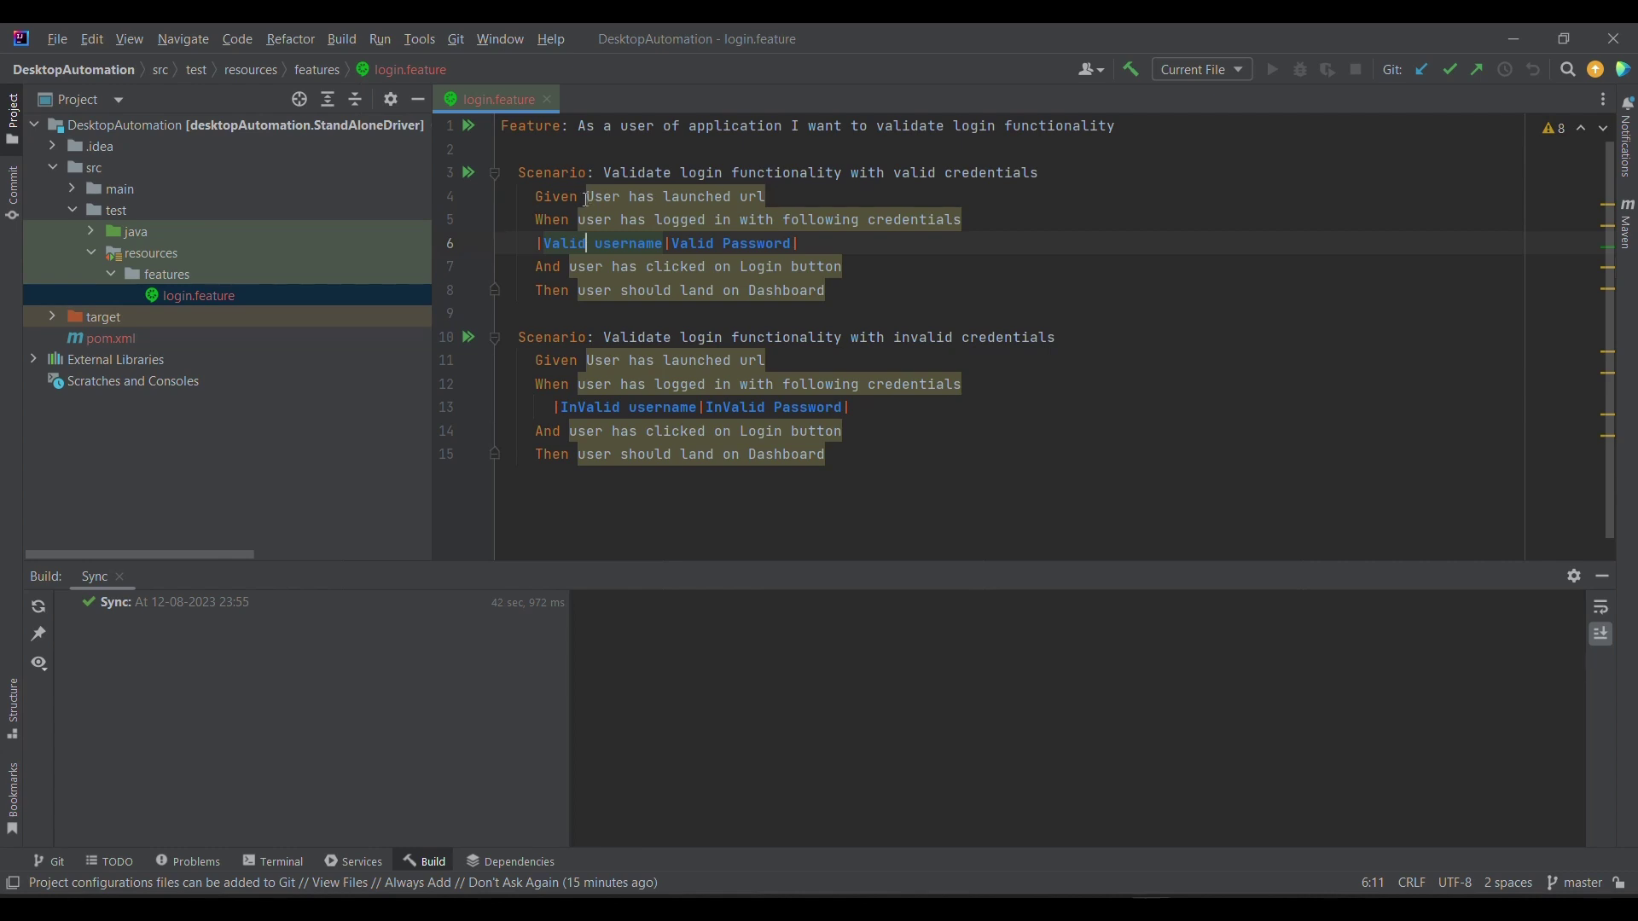
drag(585, 197, 765, 195)
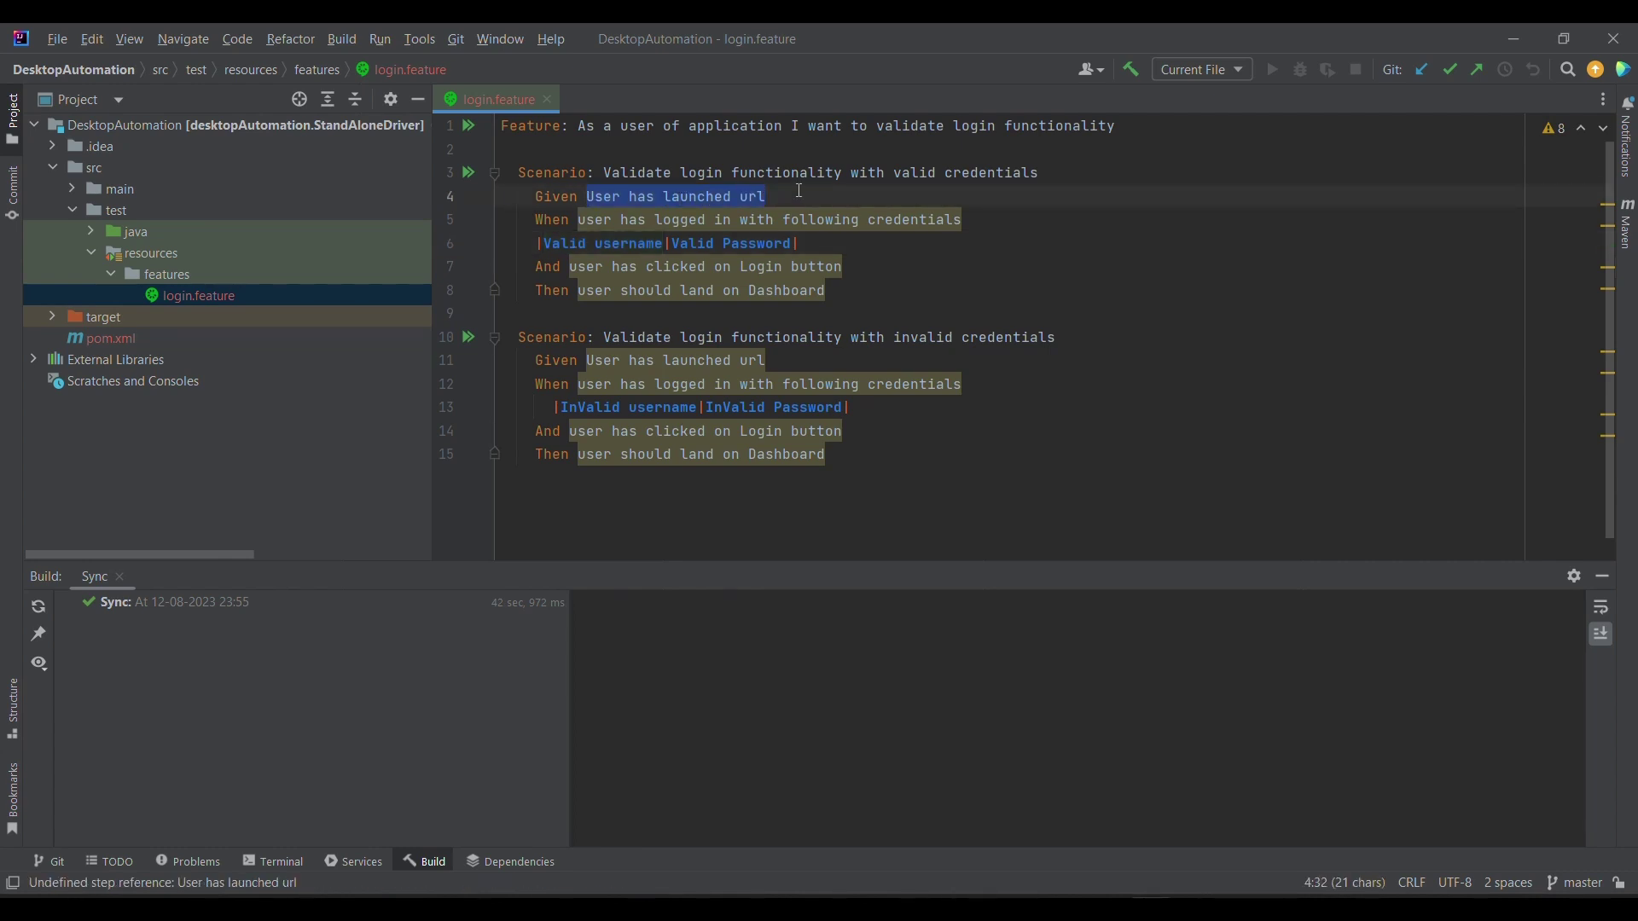
click(629, 195)
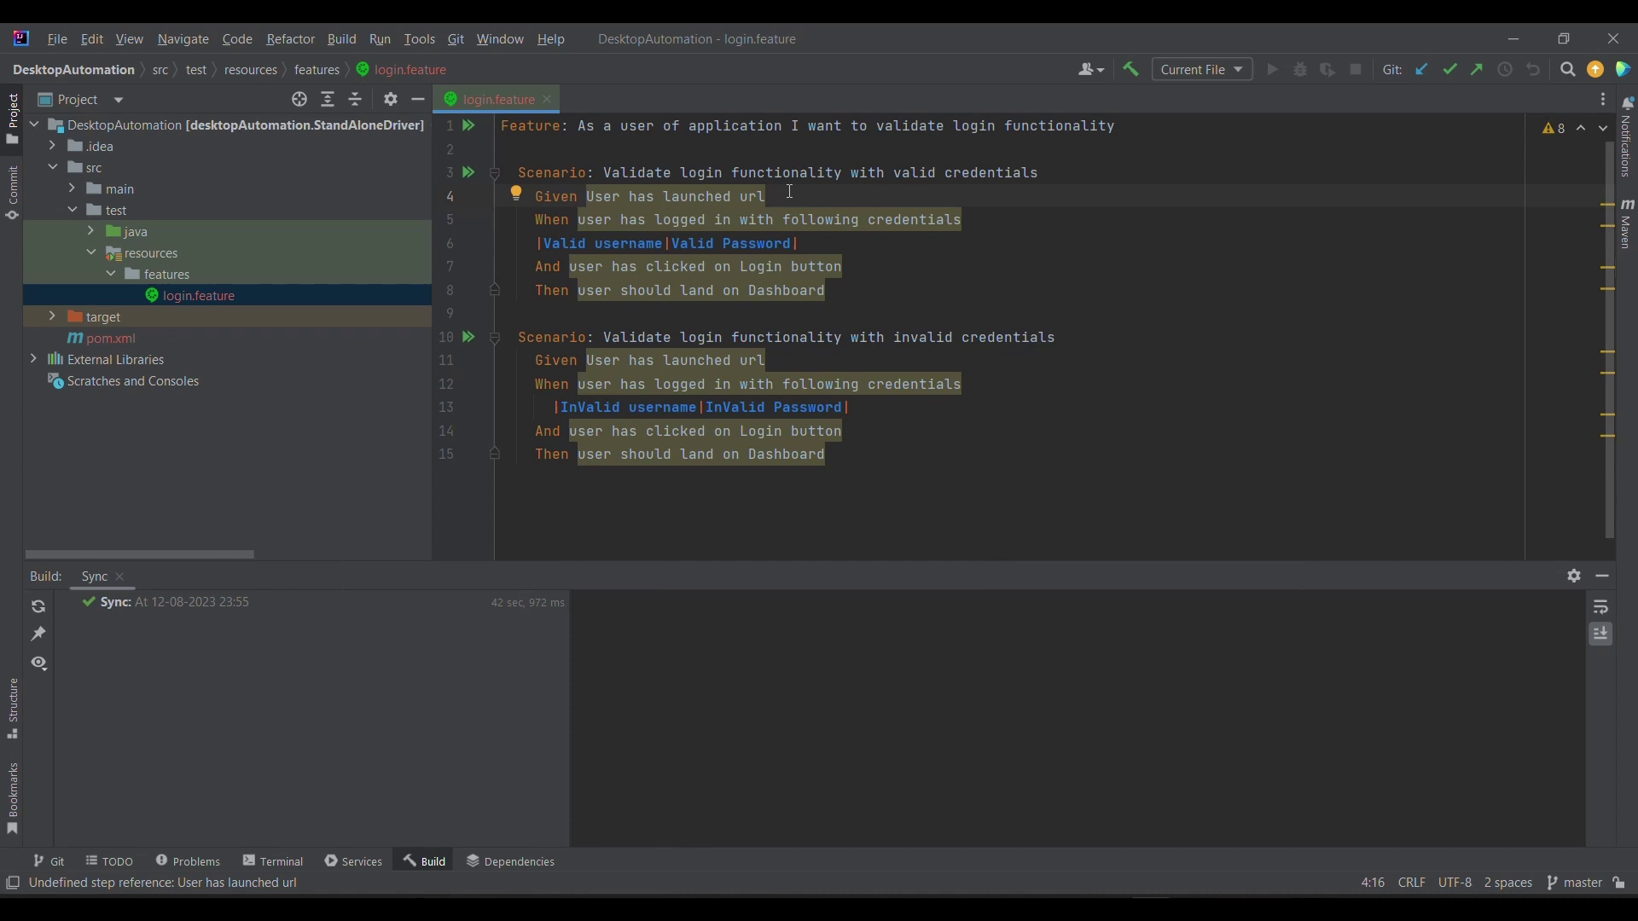
drag(585, 196, 768, 197)
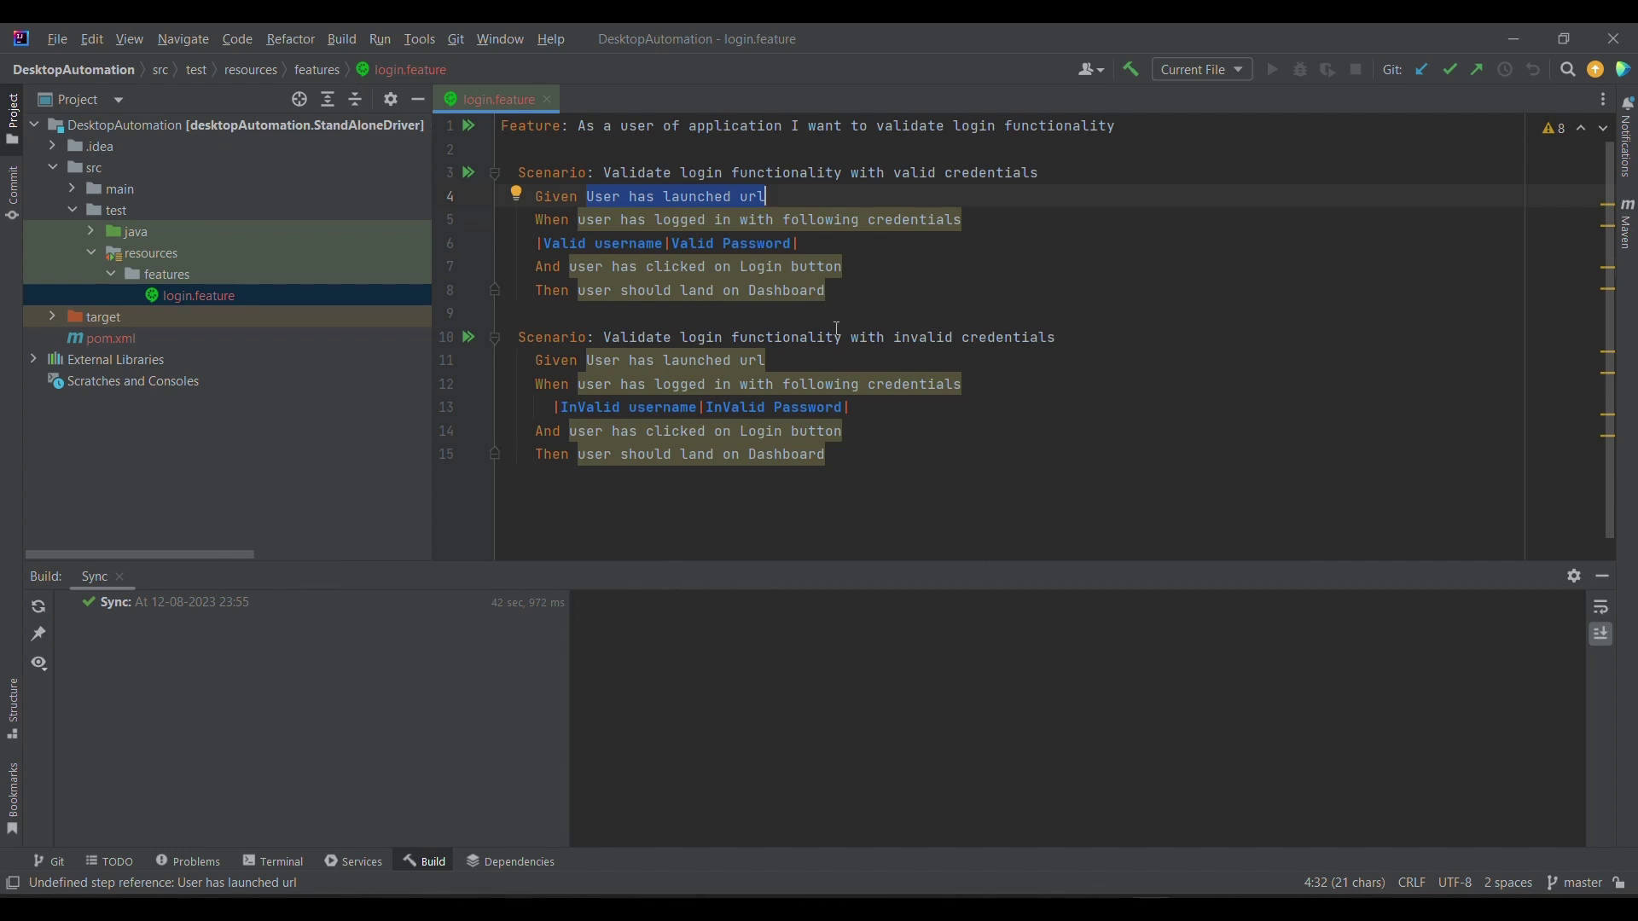
click(544, 126)
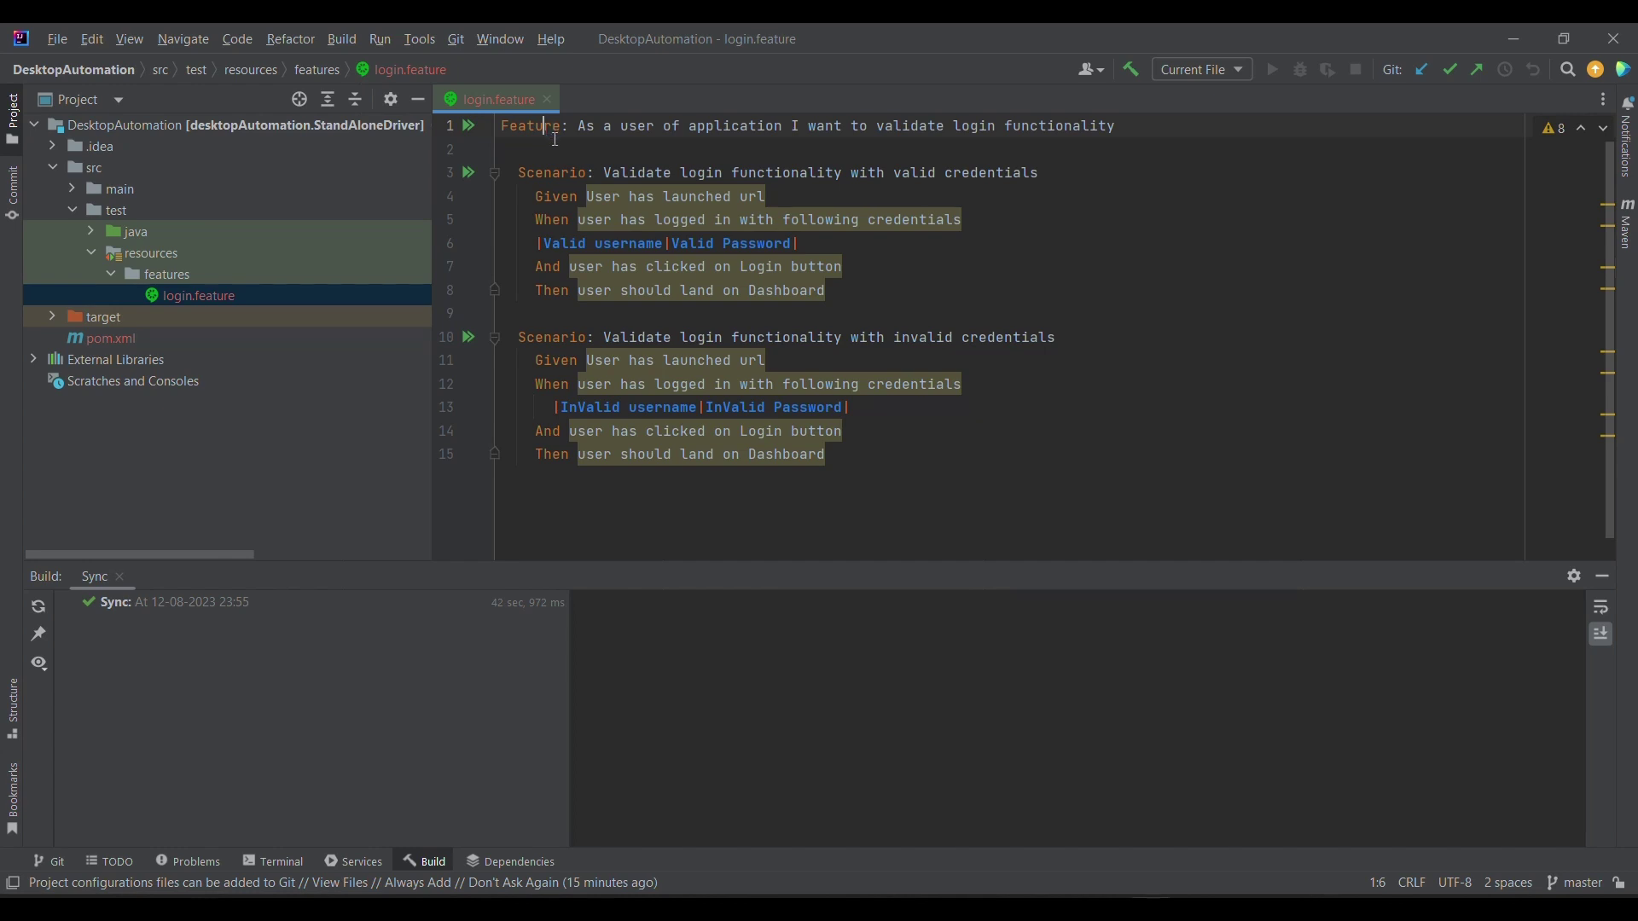
Insert an empty line after the first scenario's Then step, erasing the briefly typed 'But'
click(552, 173)
click(554, 199)
click(828, 290)
key(Return)
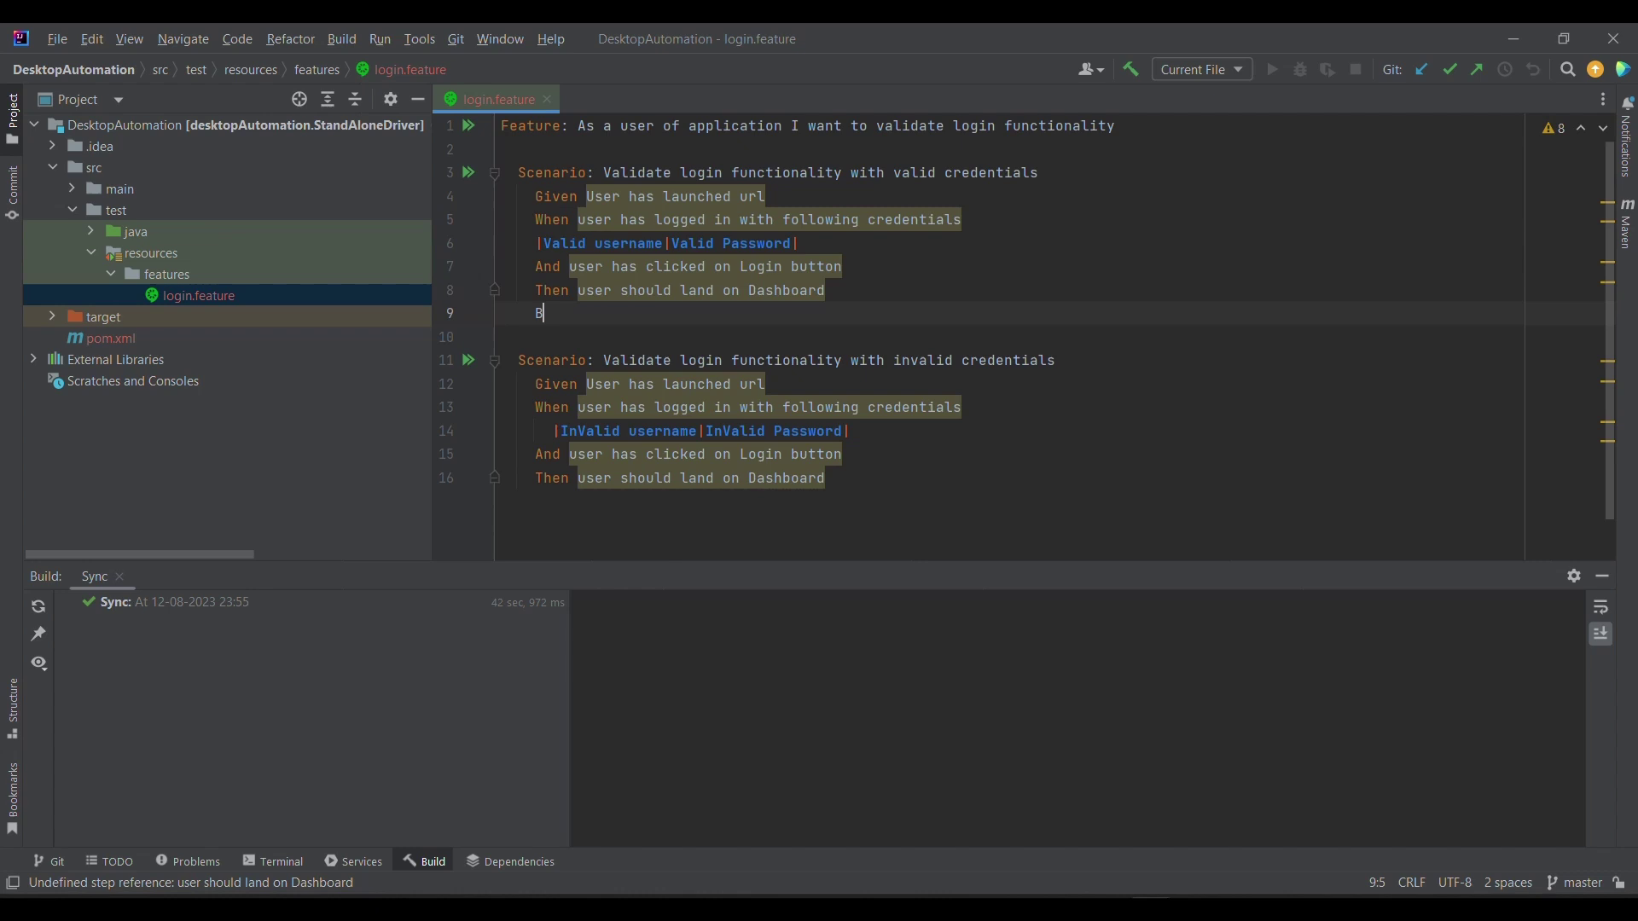
text(But)
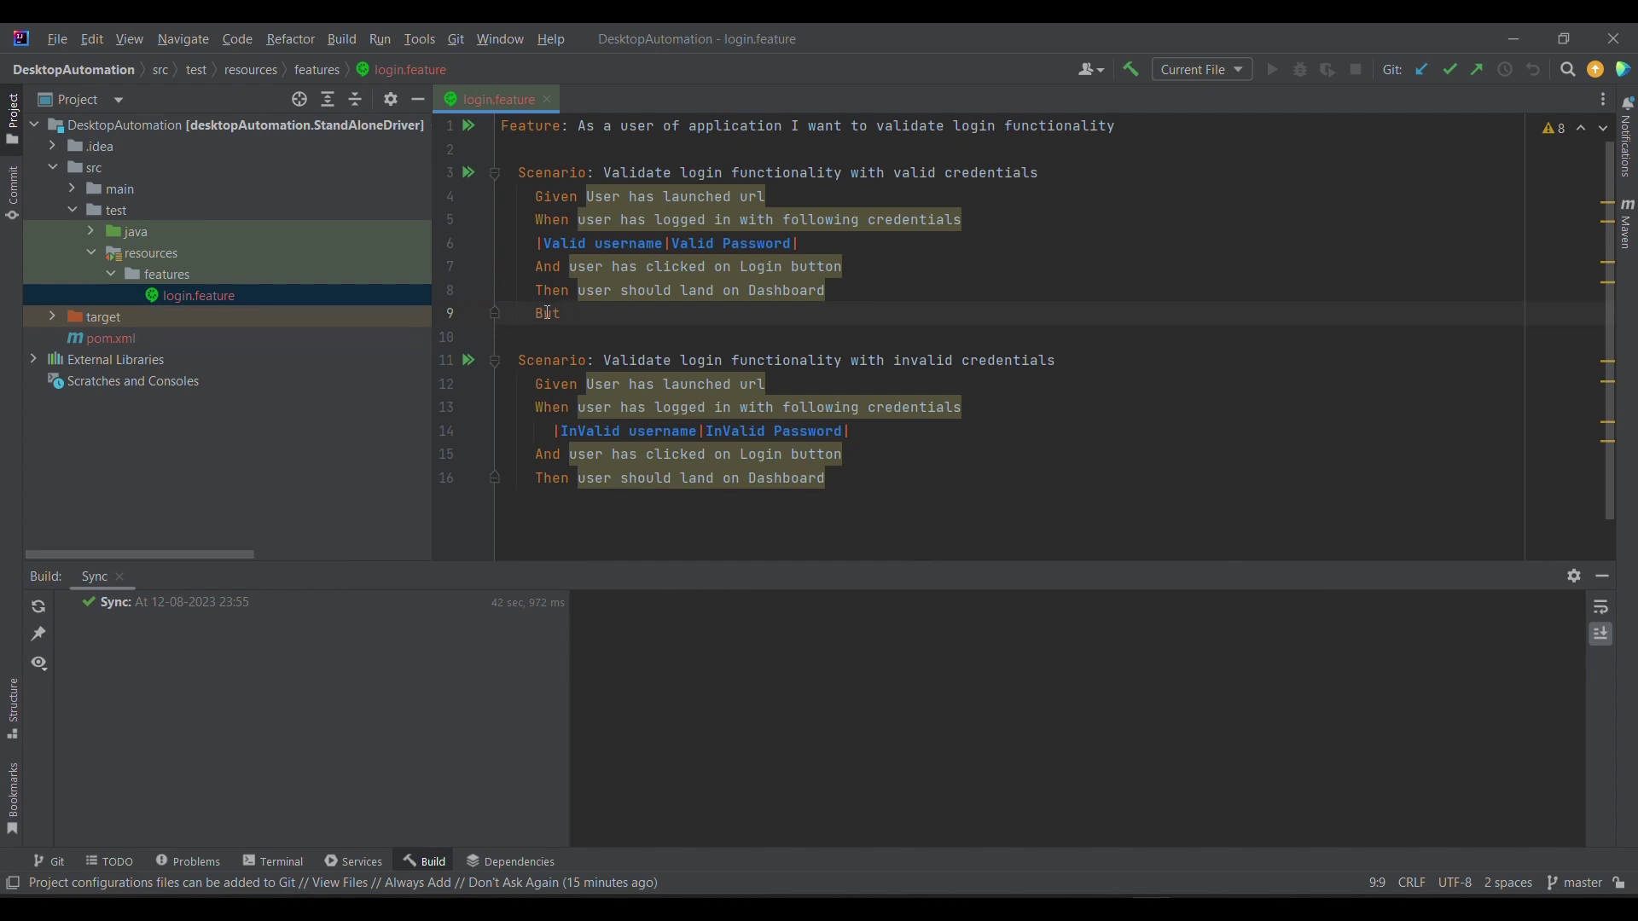
key(BackSpace)
key(BackSpace)
key(BackSpace)
click(537, 196)
drag(537, 196, 865, 291)
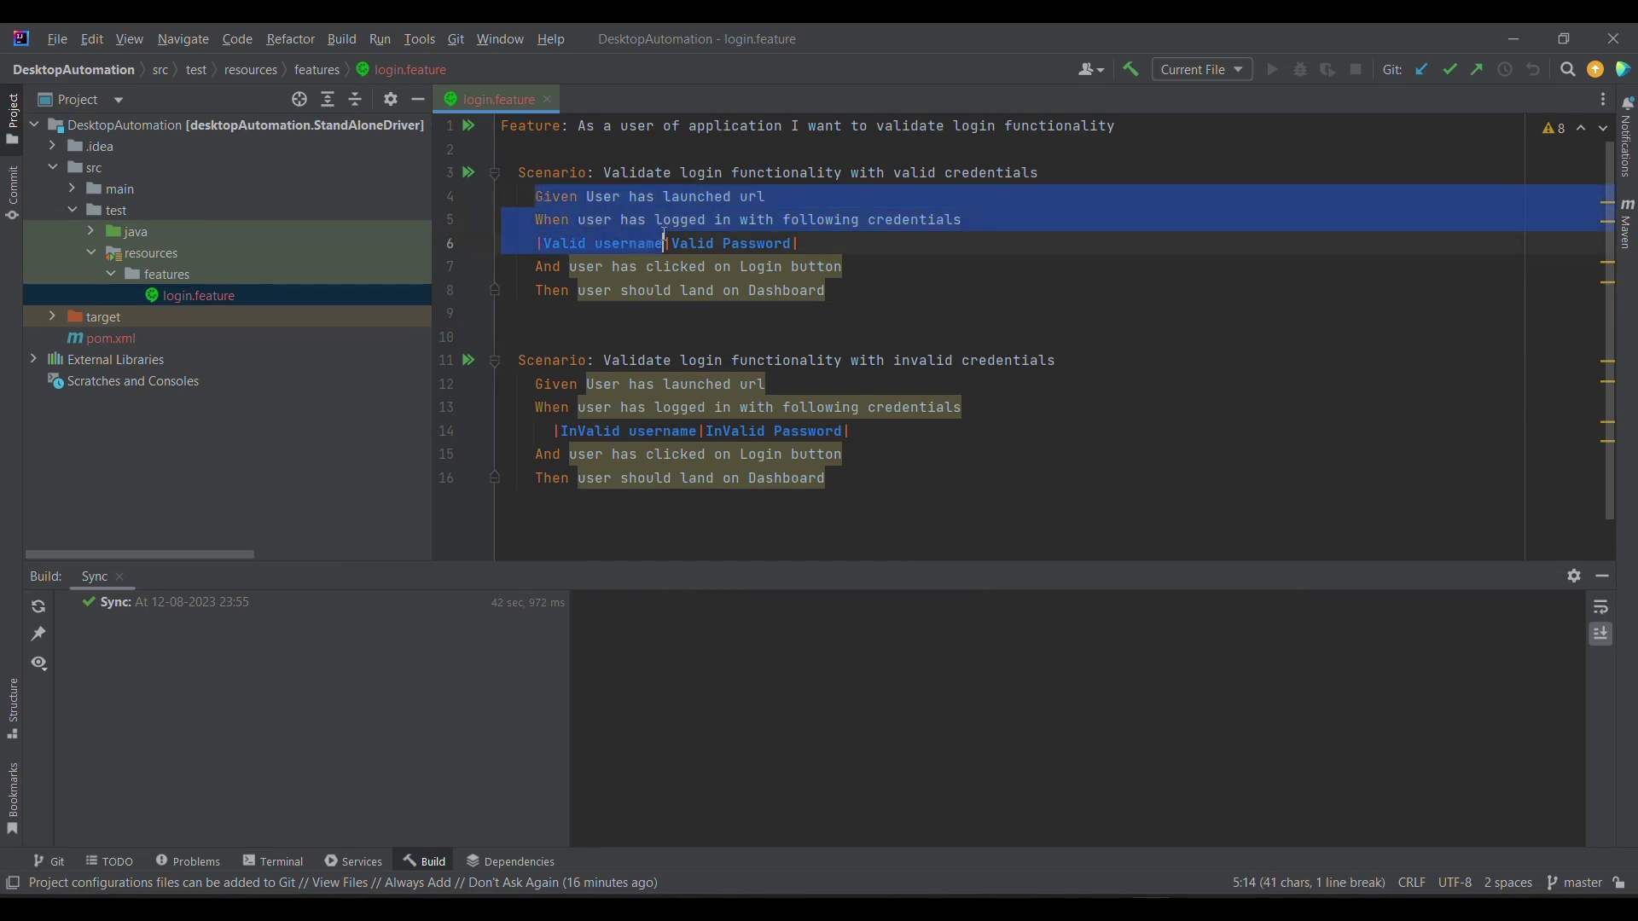
click(870, 289)
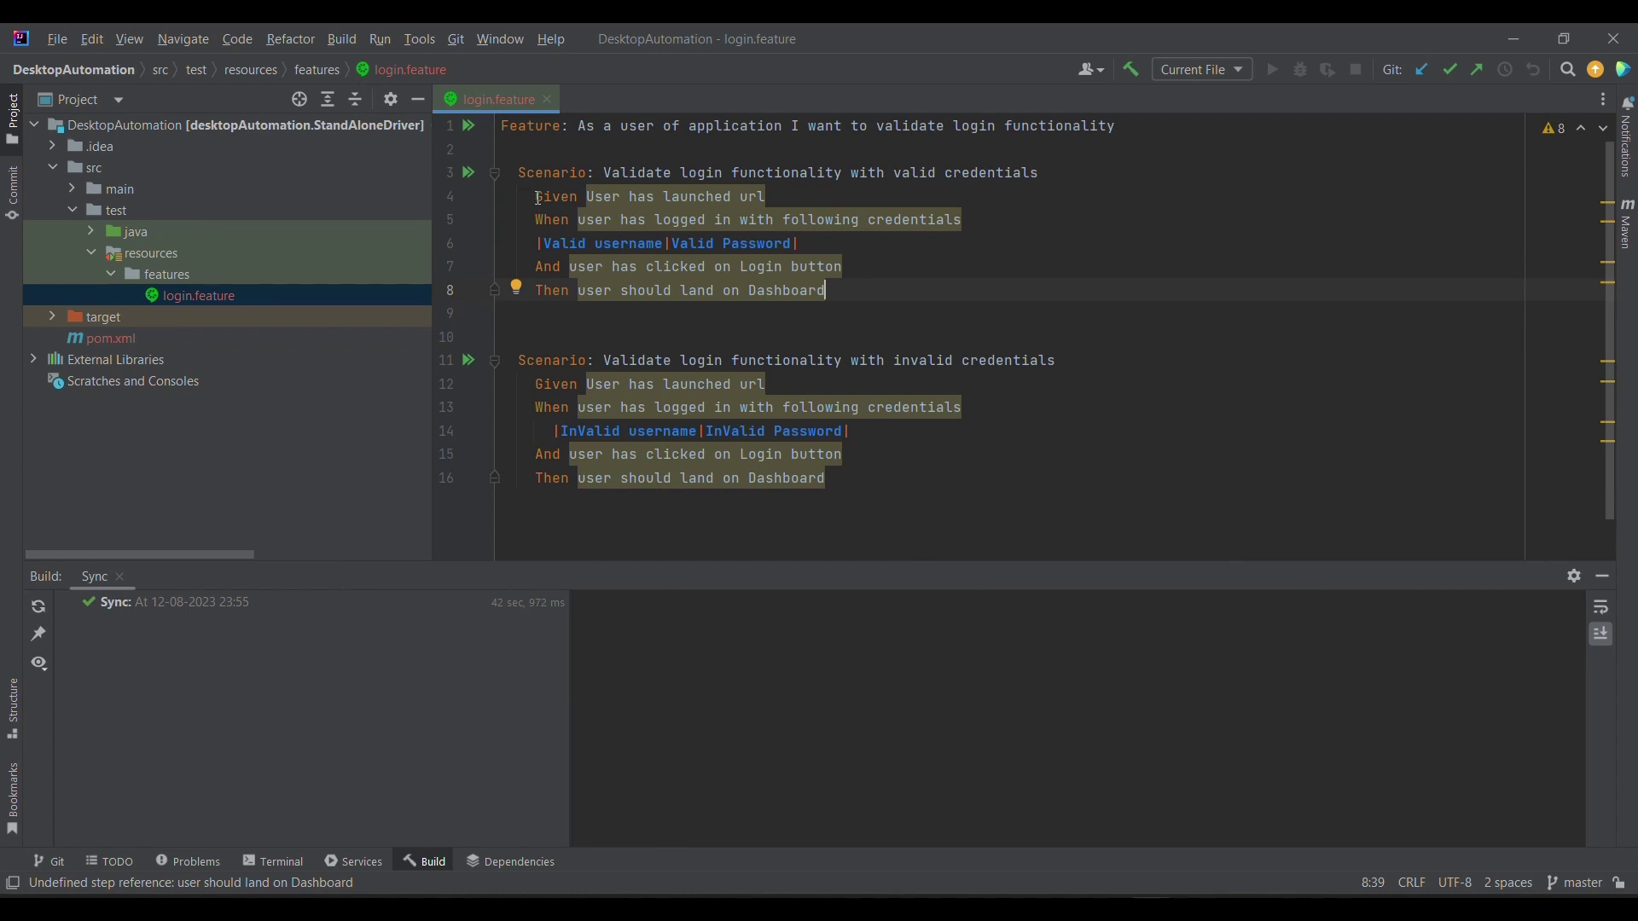
drag(536, 196, 768, 195)
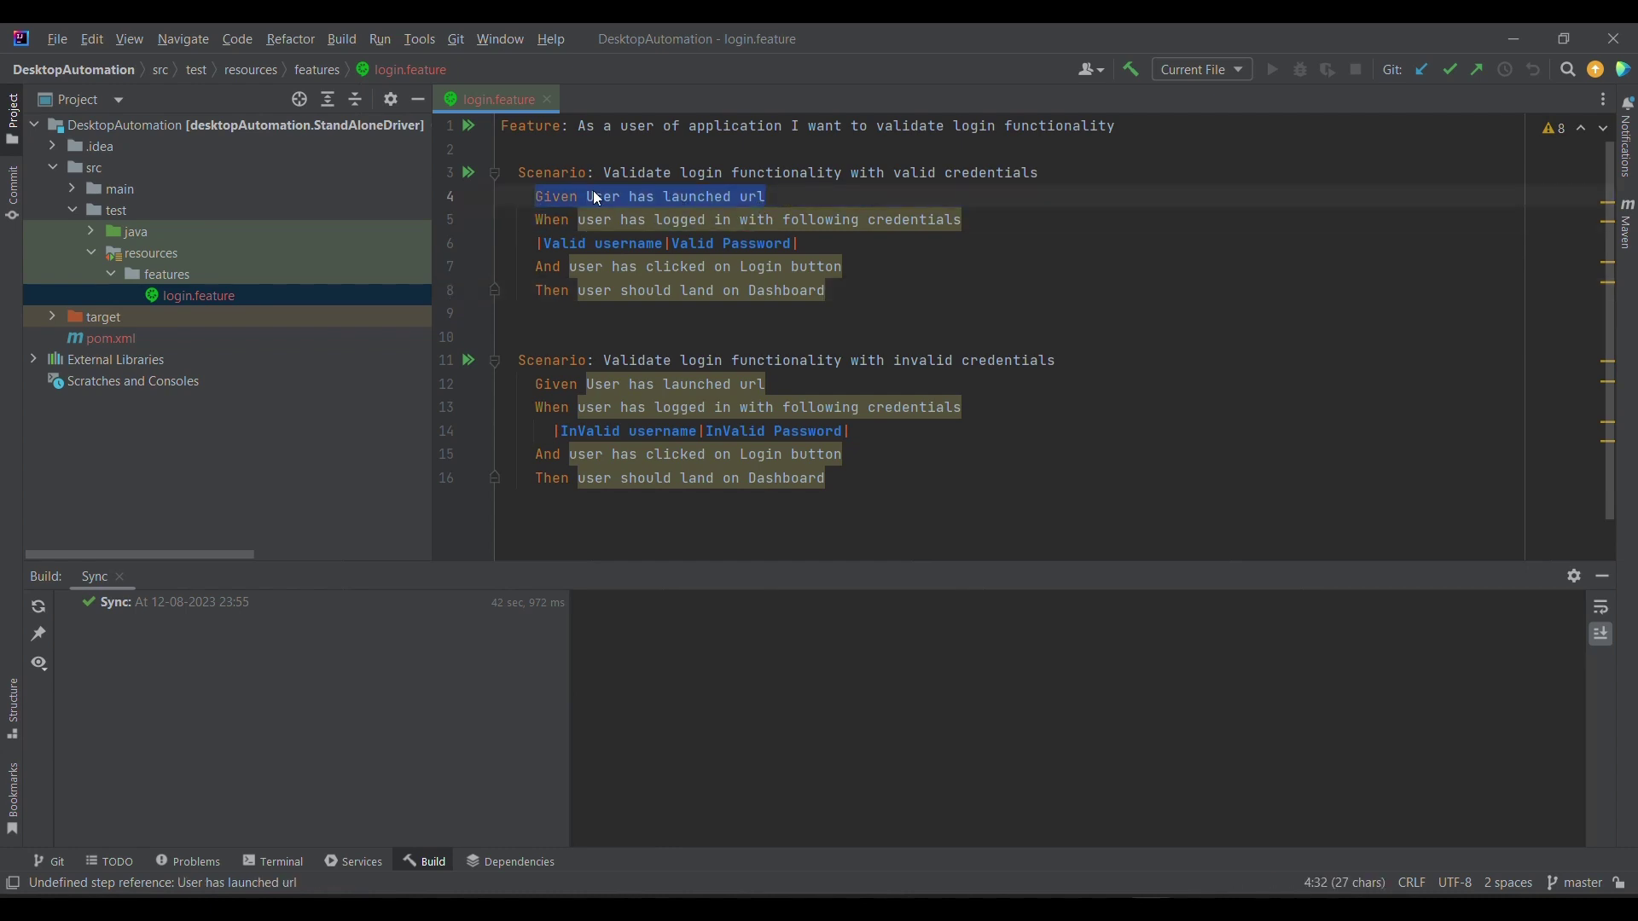
click(971, 219)
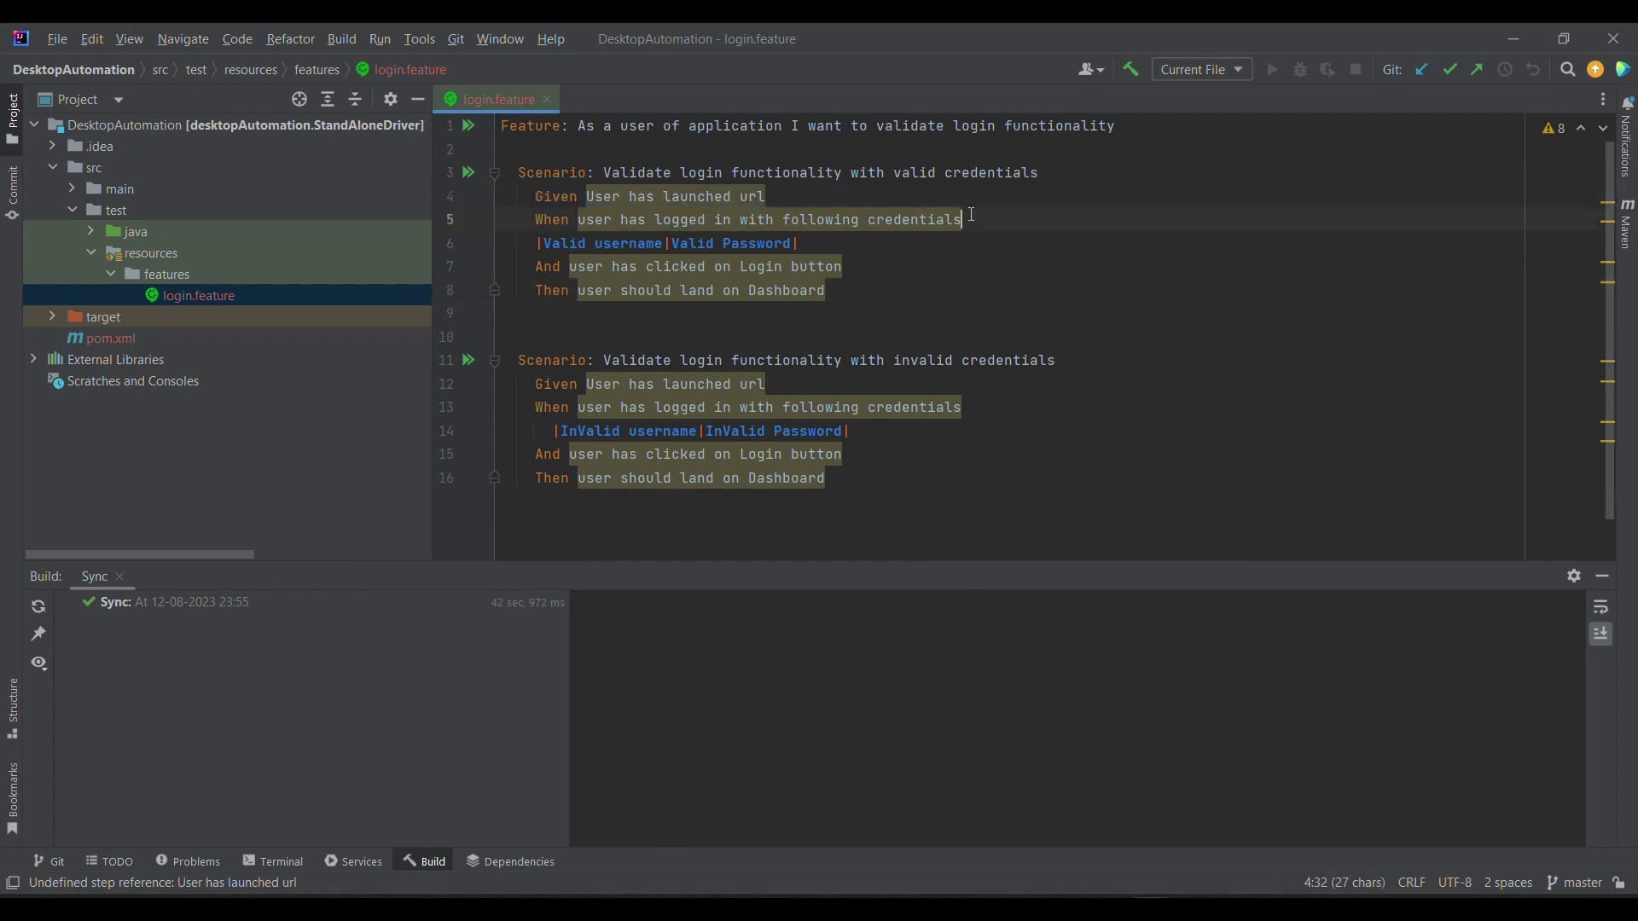
drag(970, 220, 518, 219)
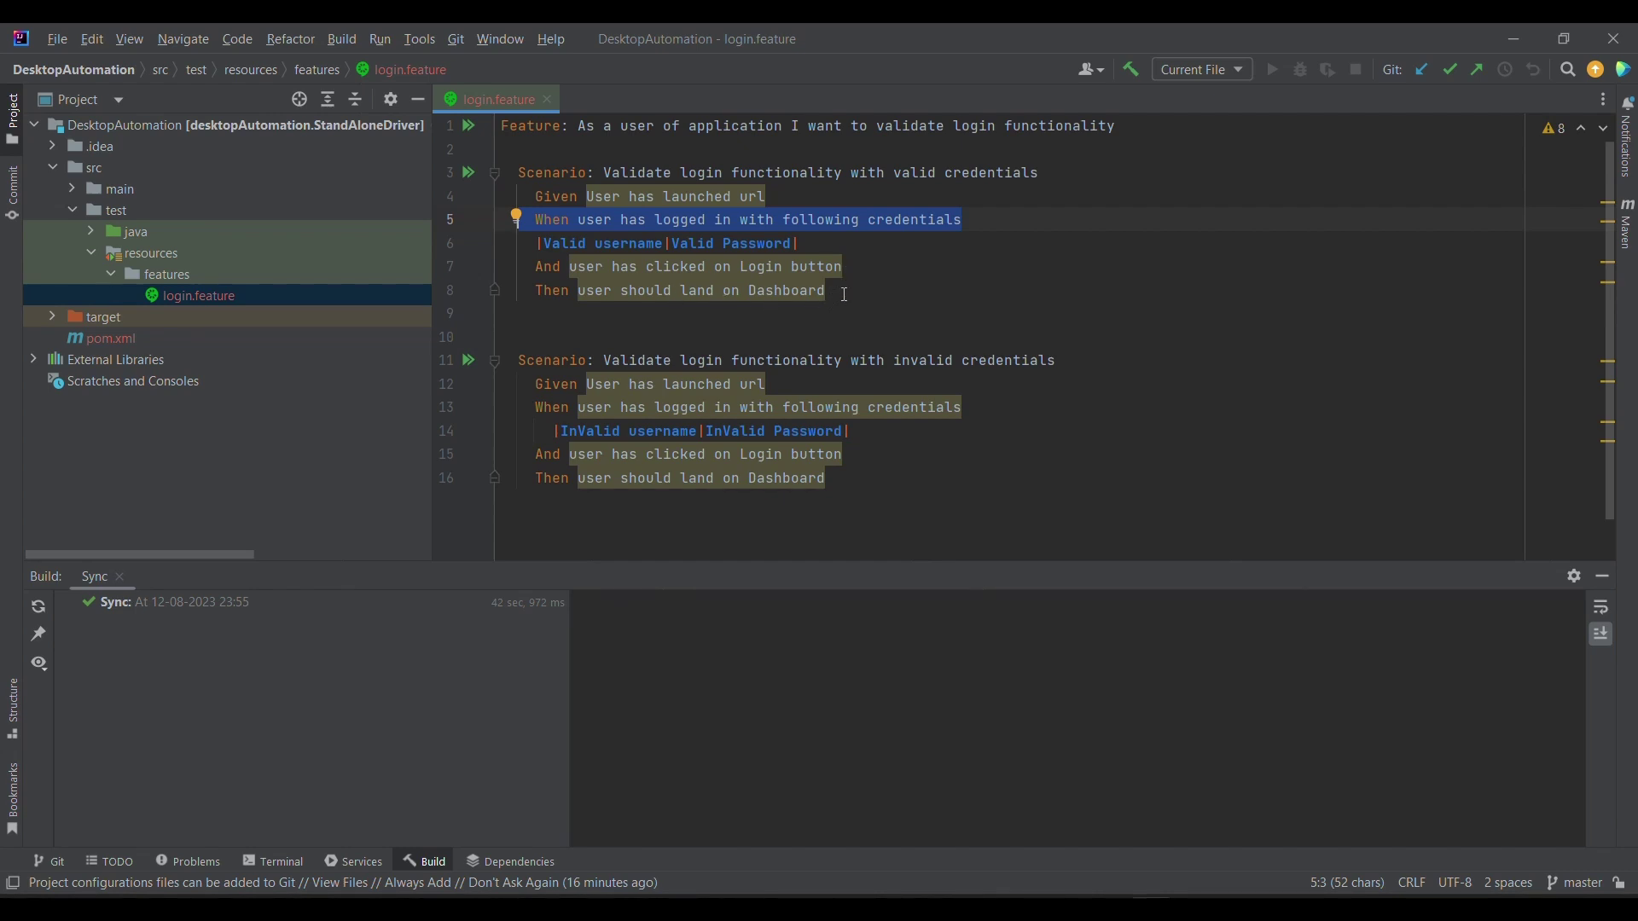
mouse_move(827, 293)
mouse_down()
mouse_move(543, 243)
mouse_move(518, 180)
mouse_up()
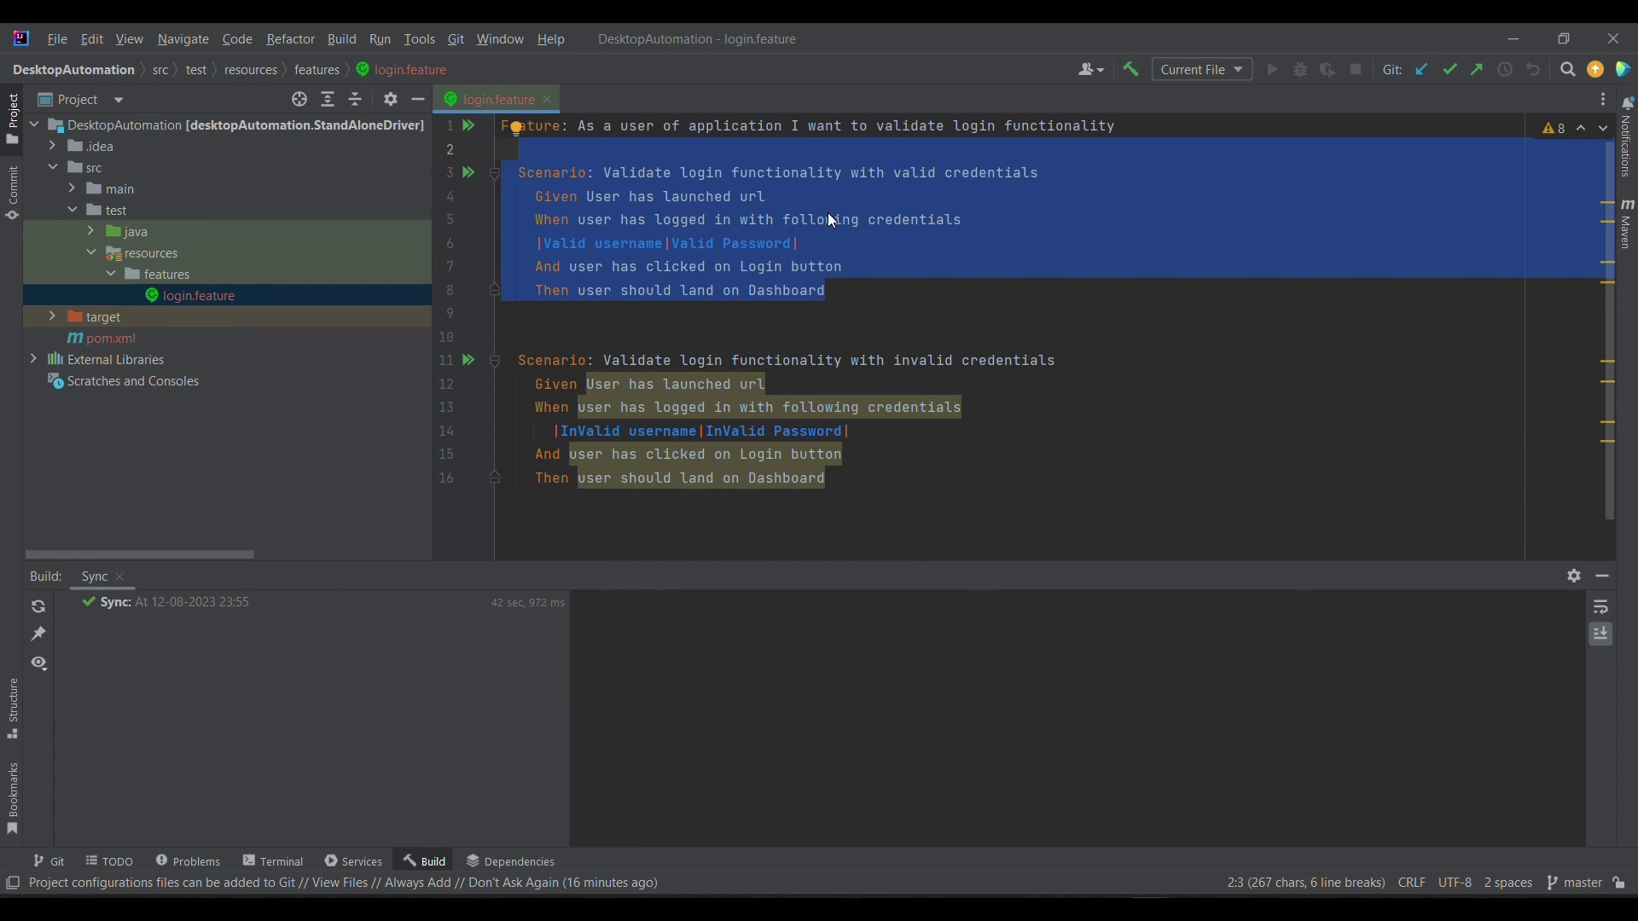
click(847, 291)
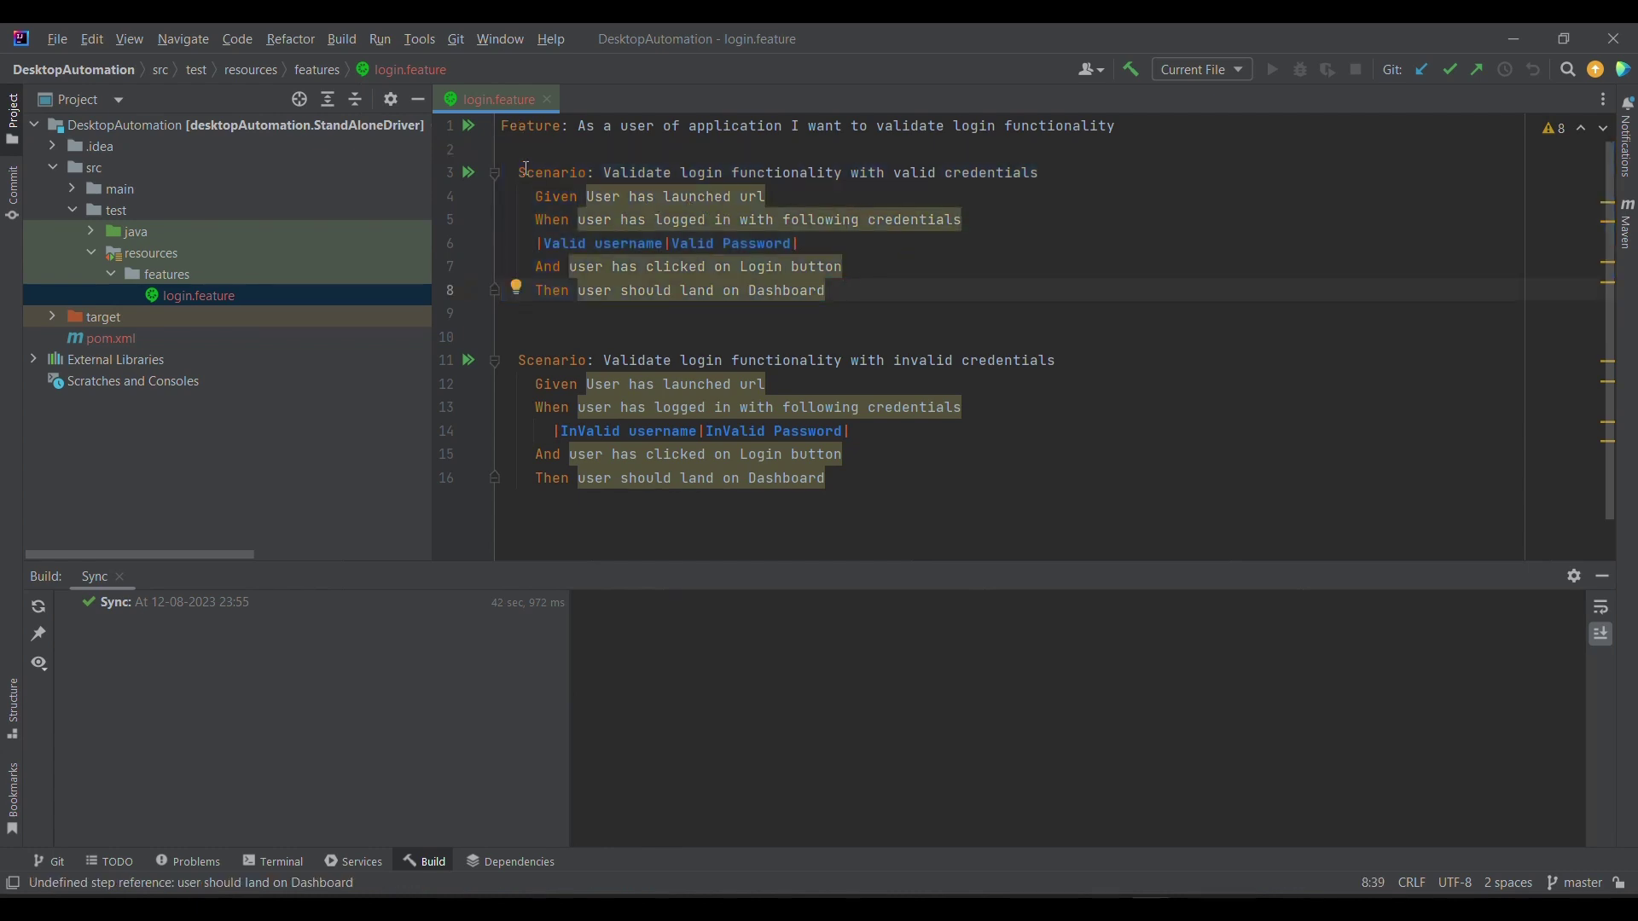
drag(516, 171, 848, 290)
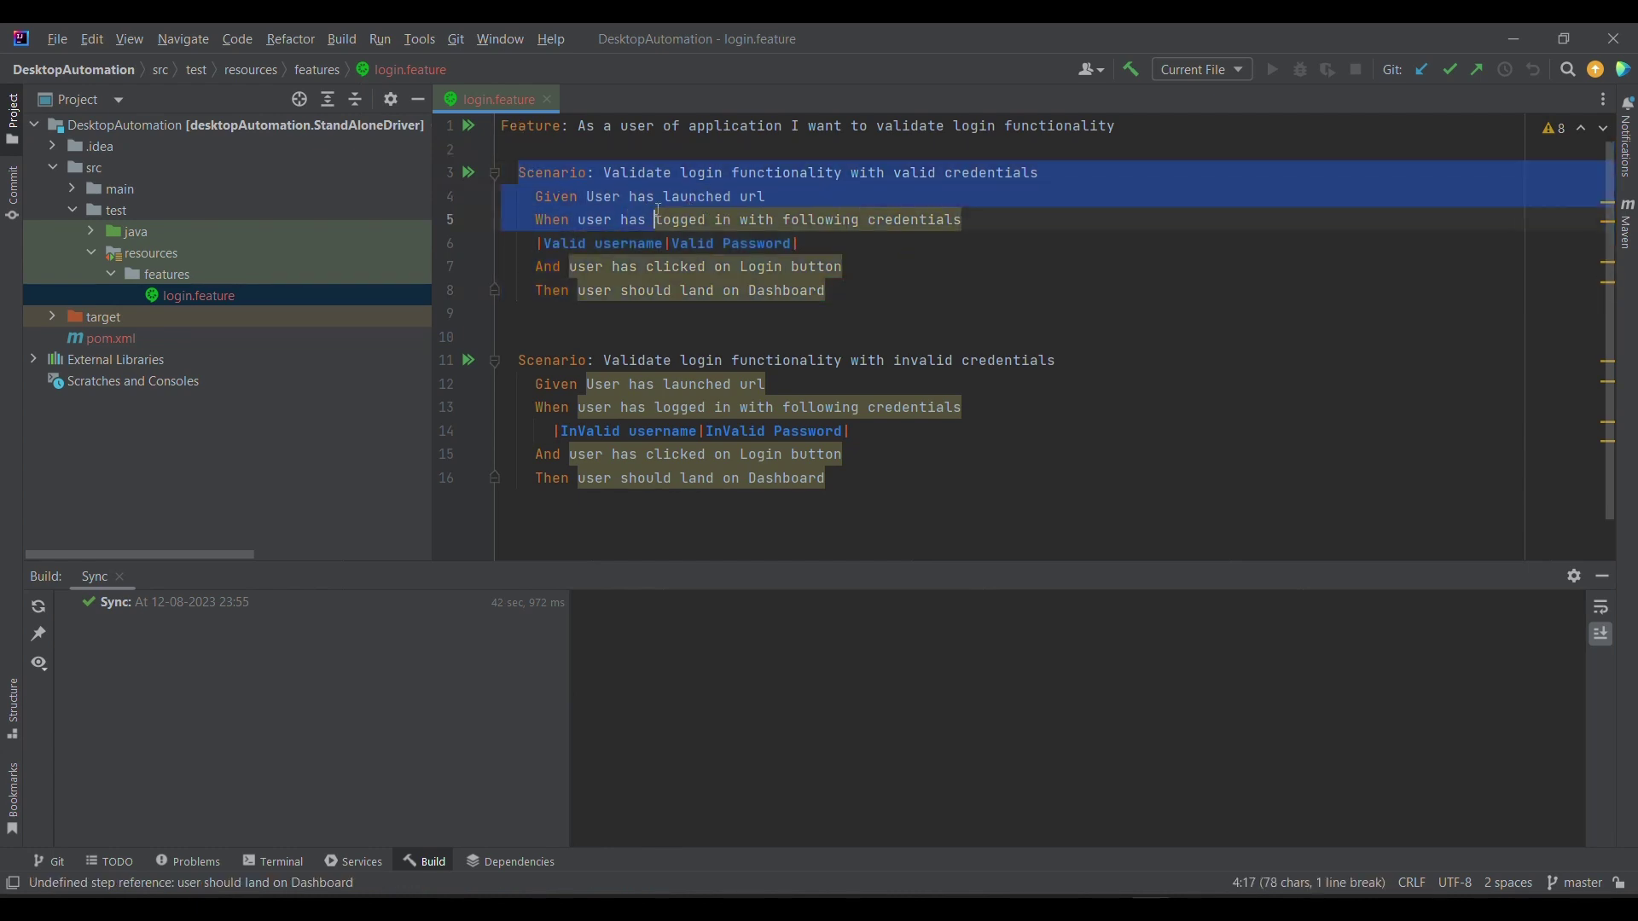
click(844, 291)
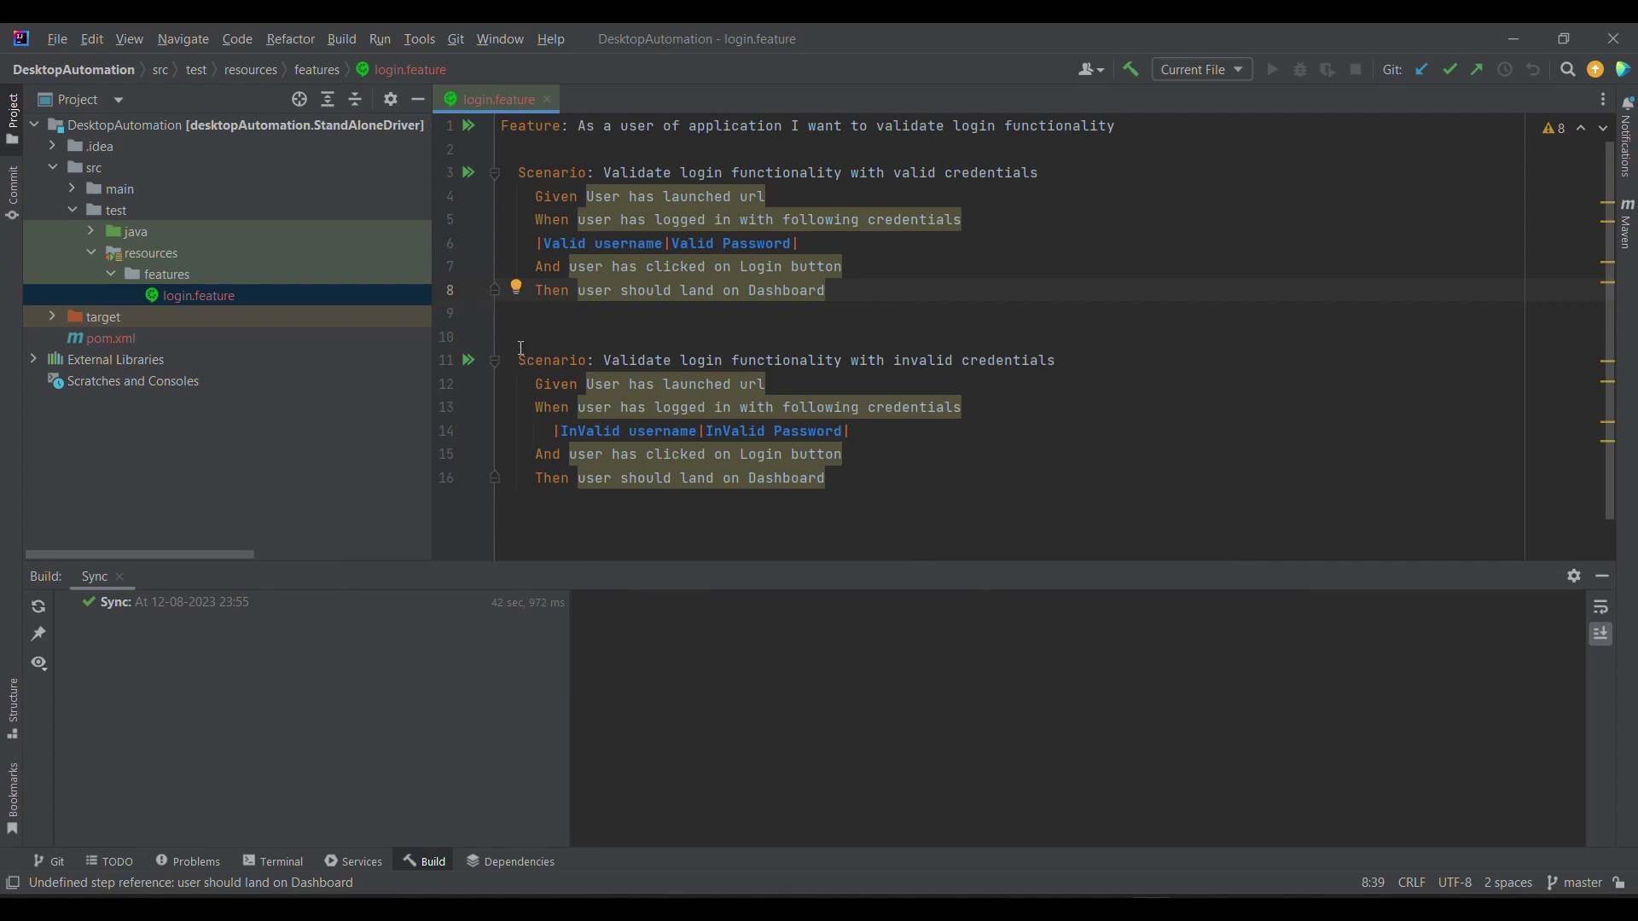
drag(517, 359, 896, 471)
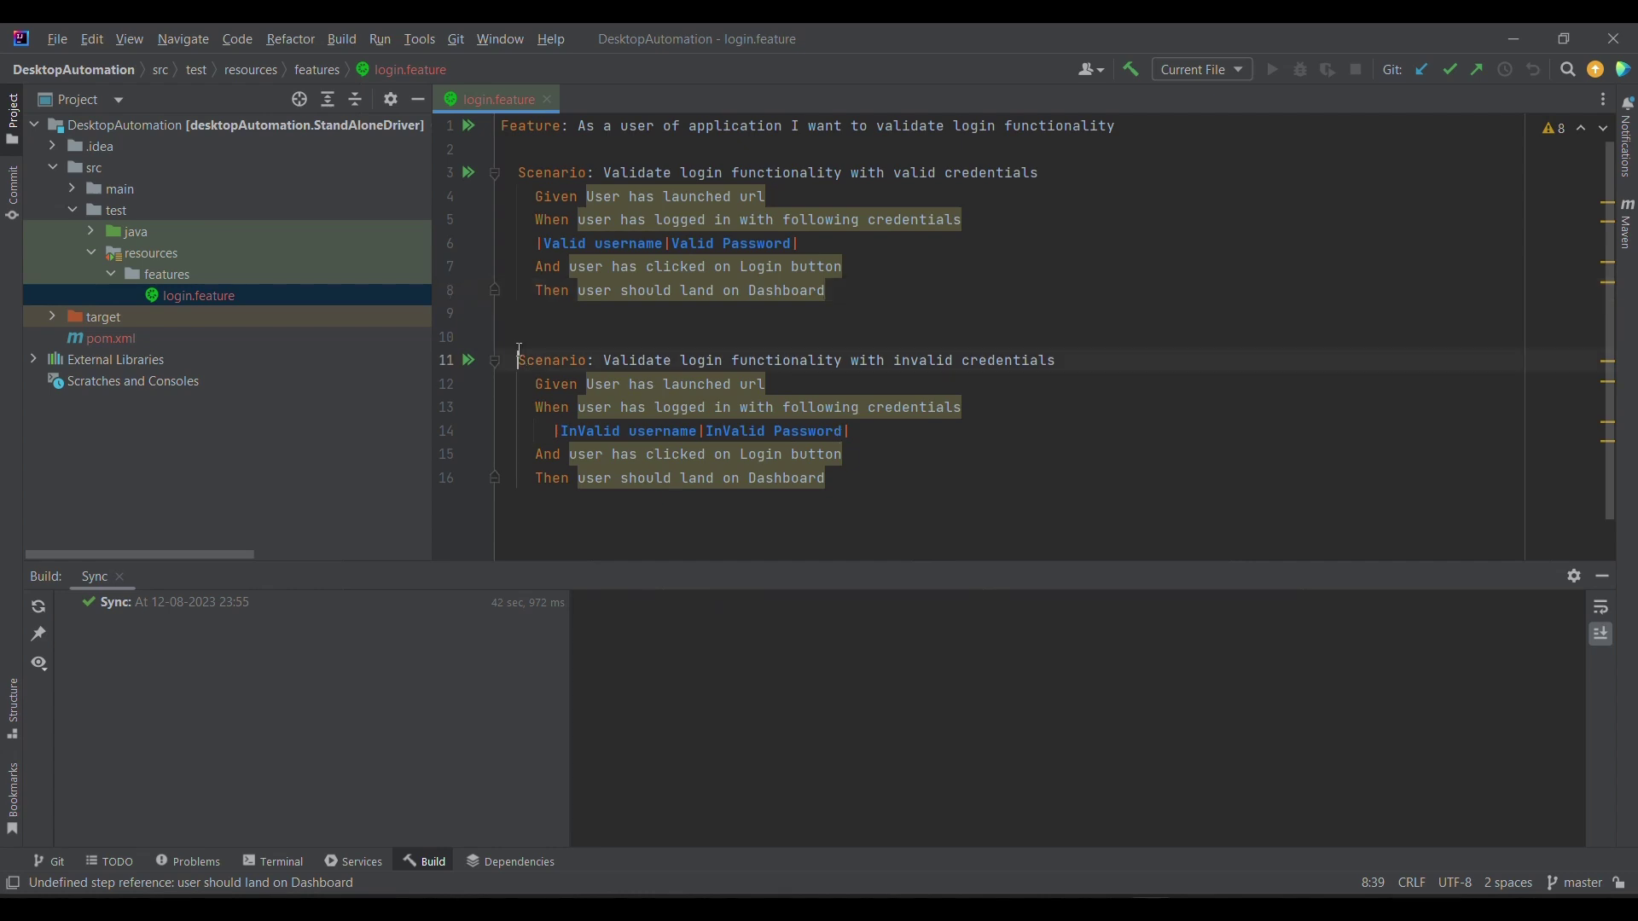